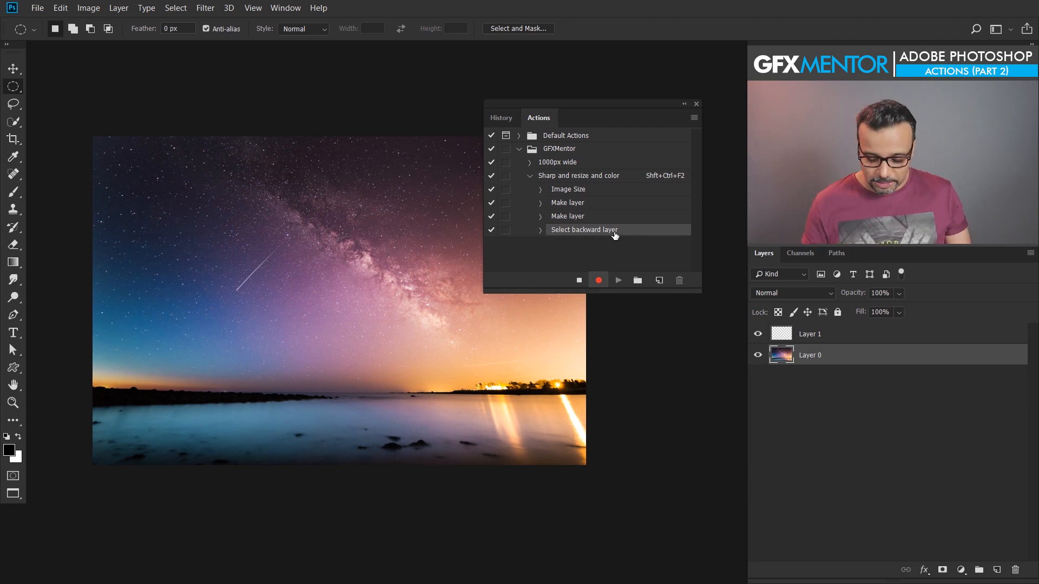
Record selecting the layer above Layer 0 in the Sharp and resize and color action, and stop recording
key(alt)
key(alt+bracketright)
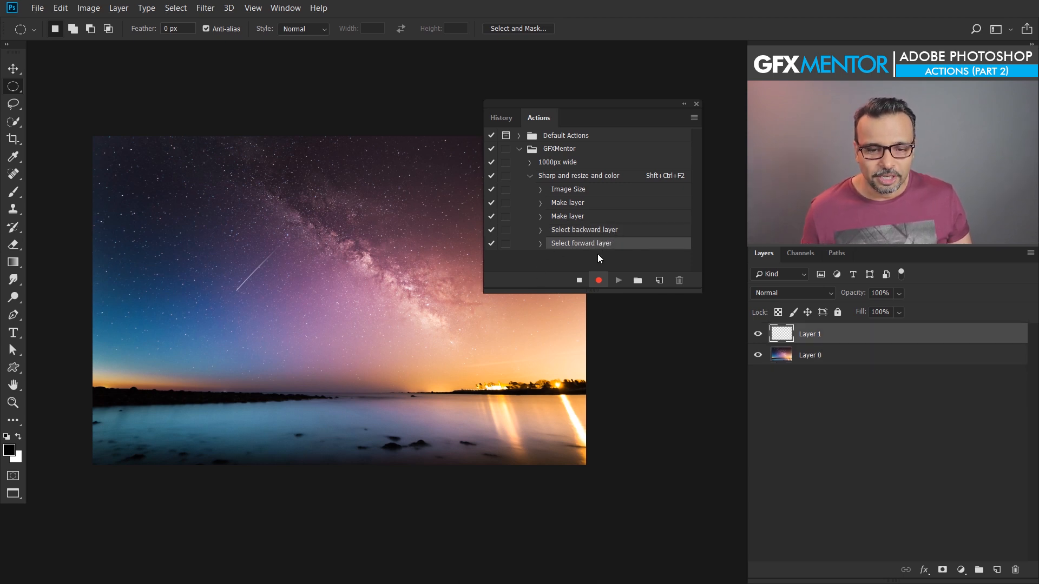
click(579, 280)
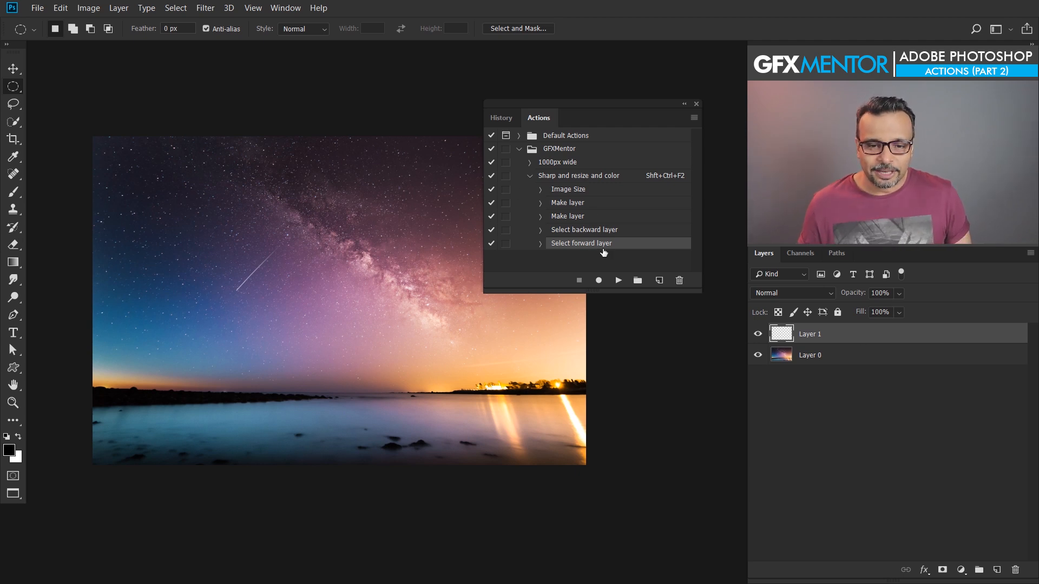
Delete the Select backward layer and Select forward layer commands from the Sharp and resize and color action
shift+click(630, 232)
click(679, 281)
click(483, 224)
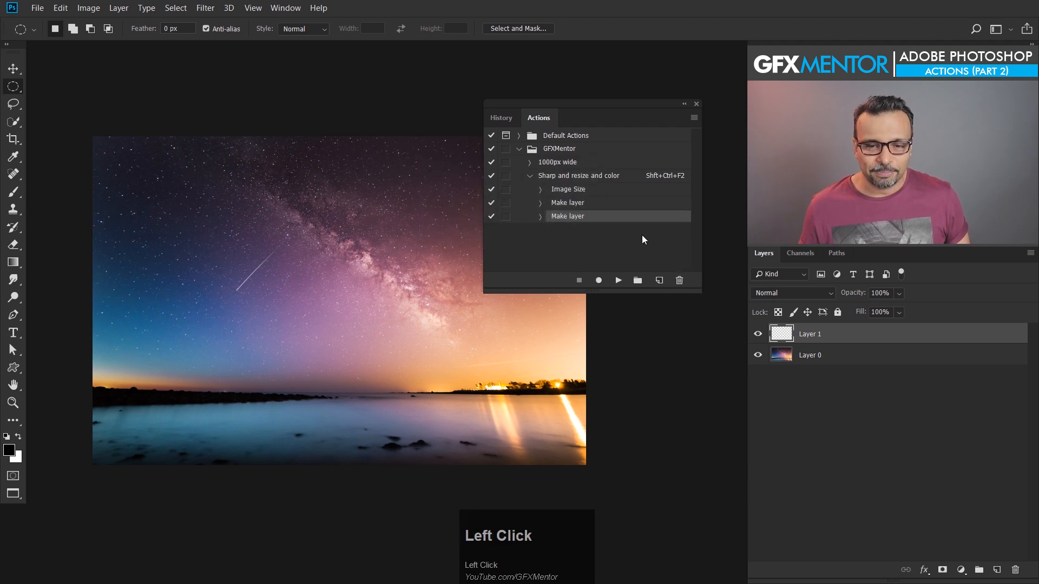
Delete the remaining Image Size and Make layer commands from the Sharp and resize and color action
shift+click(605, 210)
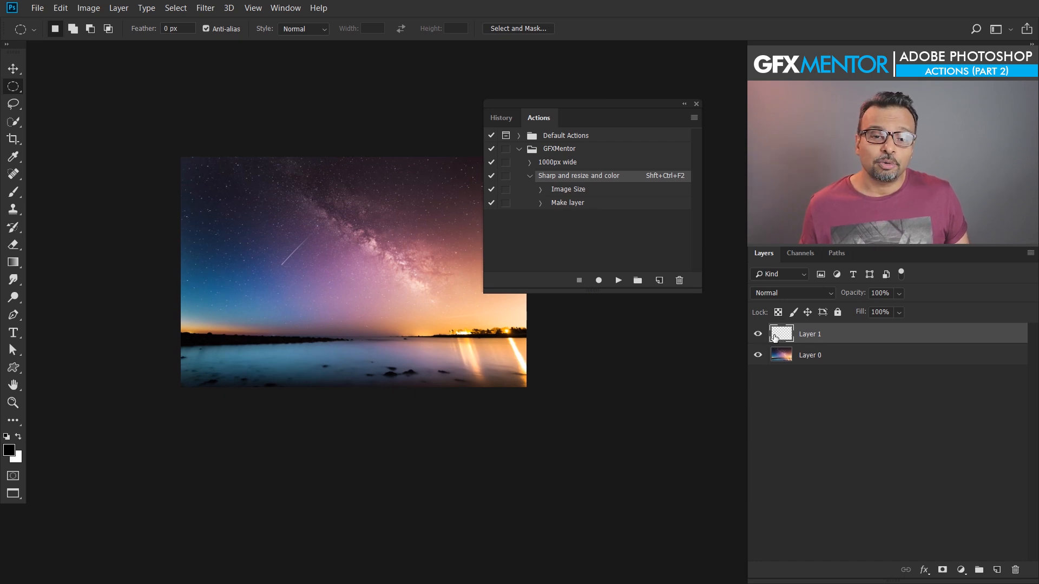
click(588, 205)
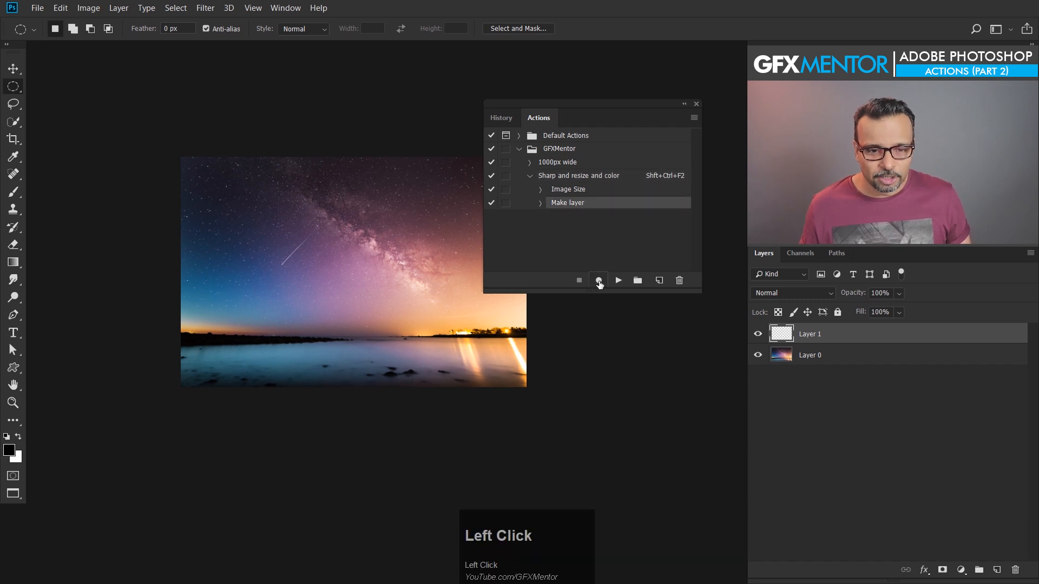
shift+click(600, 189)
click(679, 281)
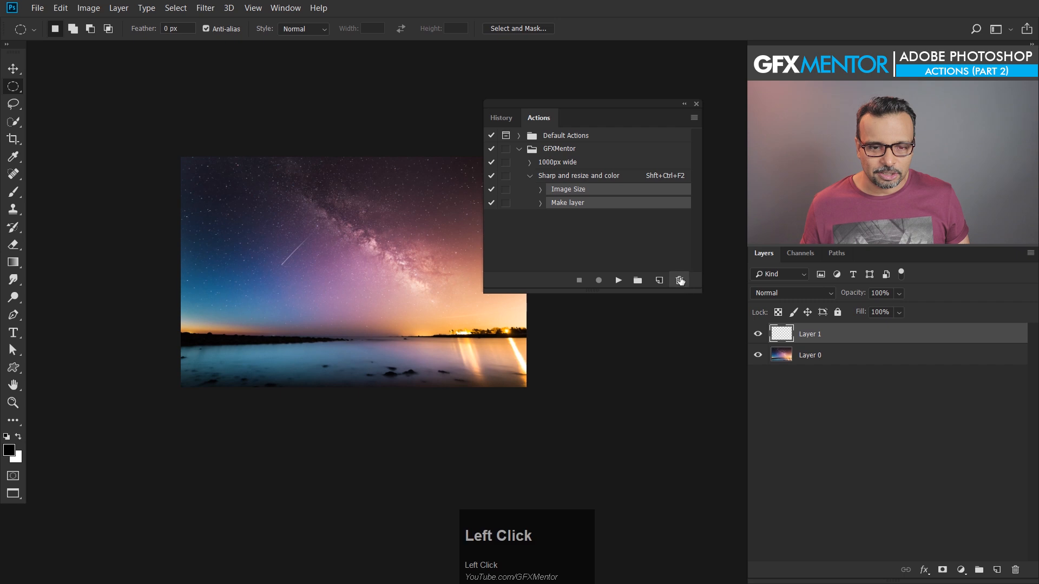
click(479, 224)
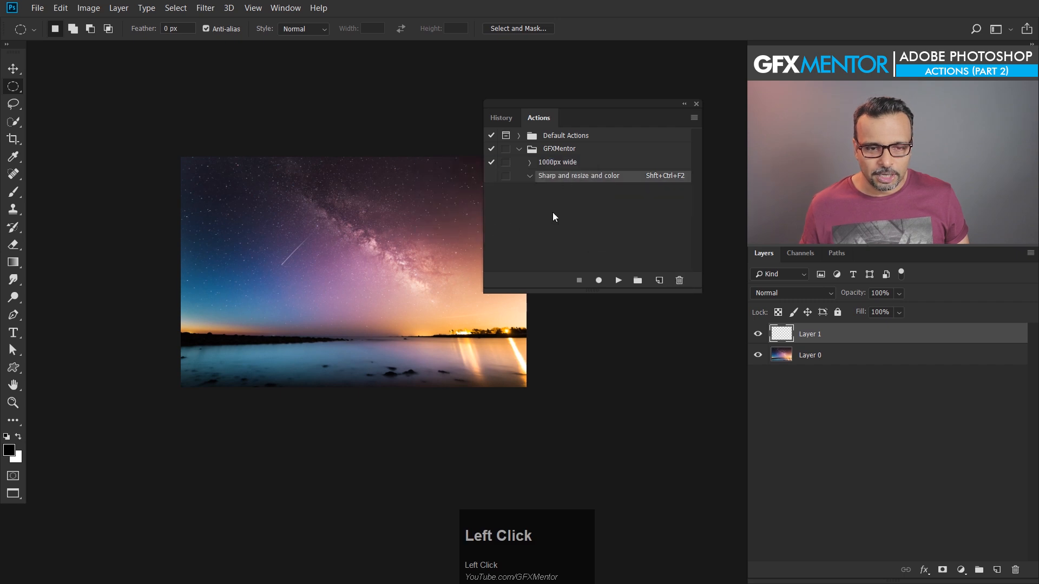
Undo the image edits back to the original Background layer and start recording into the Sharp and resize and color action
key(ctrl+alt+z)
key(ctrl+alt+z)
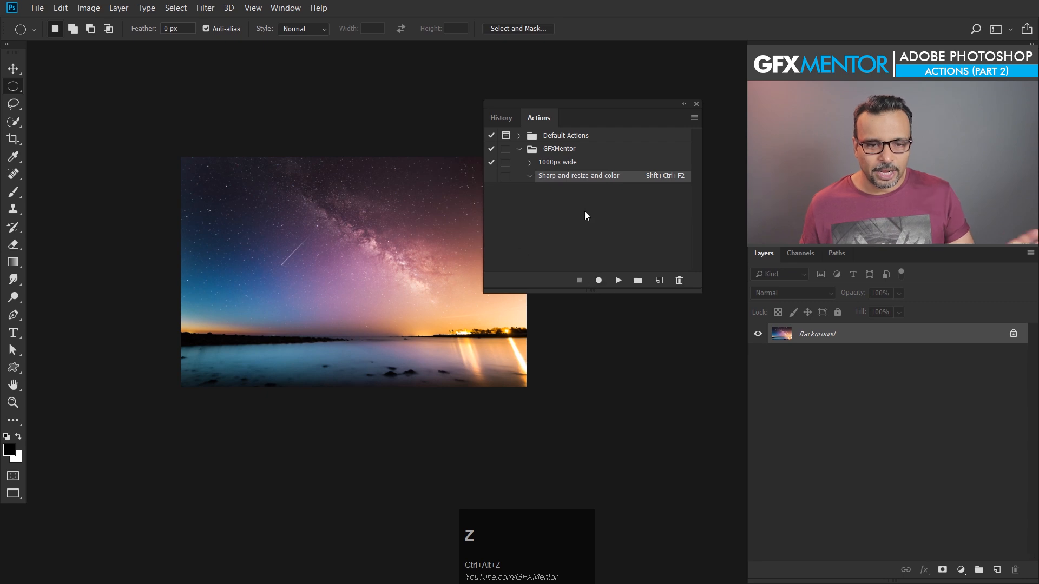
click(598, 280)
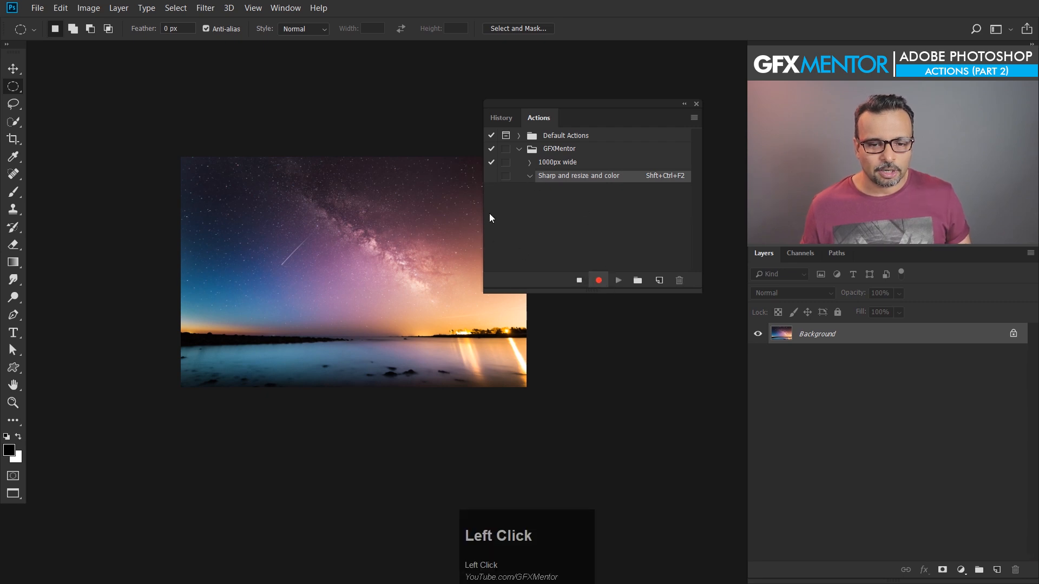
Resize the image to a width of 1000 pixels and view it at 100%
key(ctrl+alt+i)
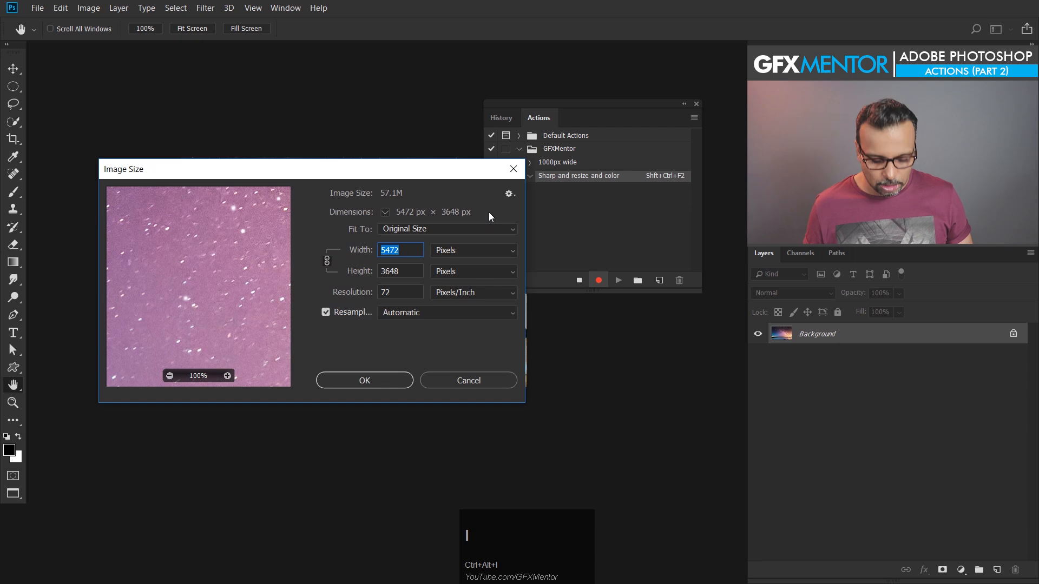
text(1000)
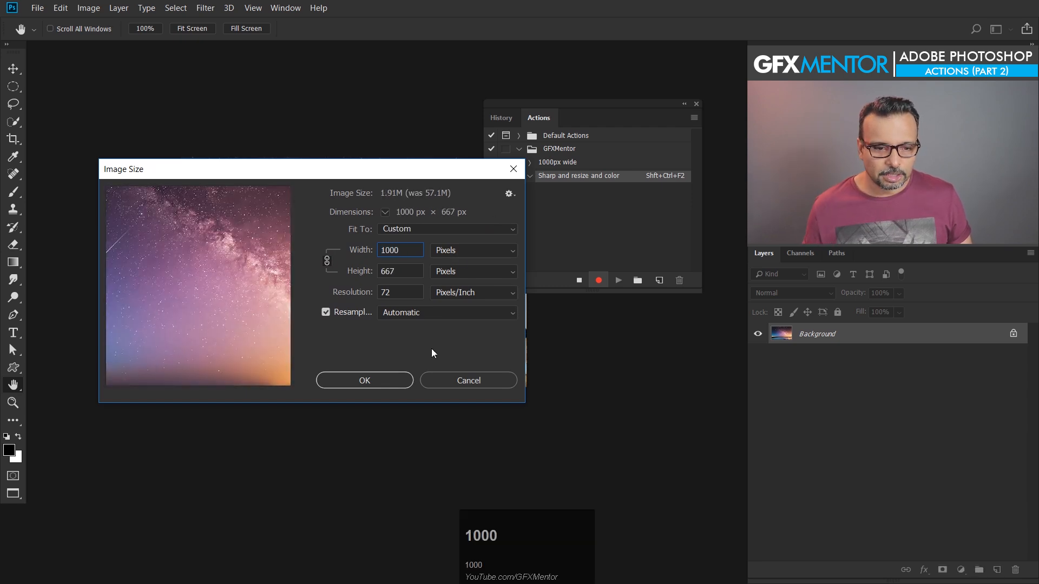
click(401, 380)
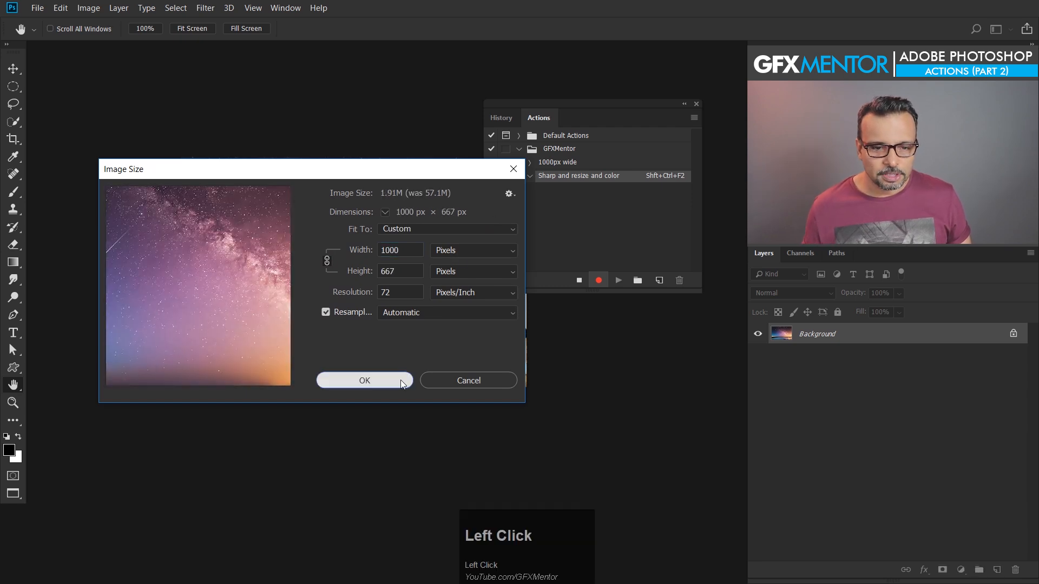
key(ctrl+1)
key(space)
drag(475, 382, 304, 383)
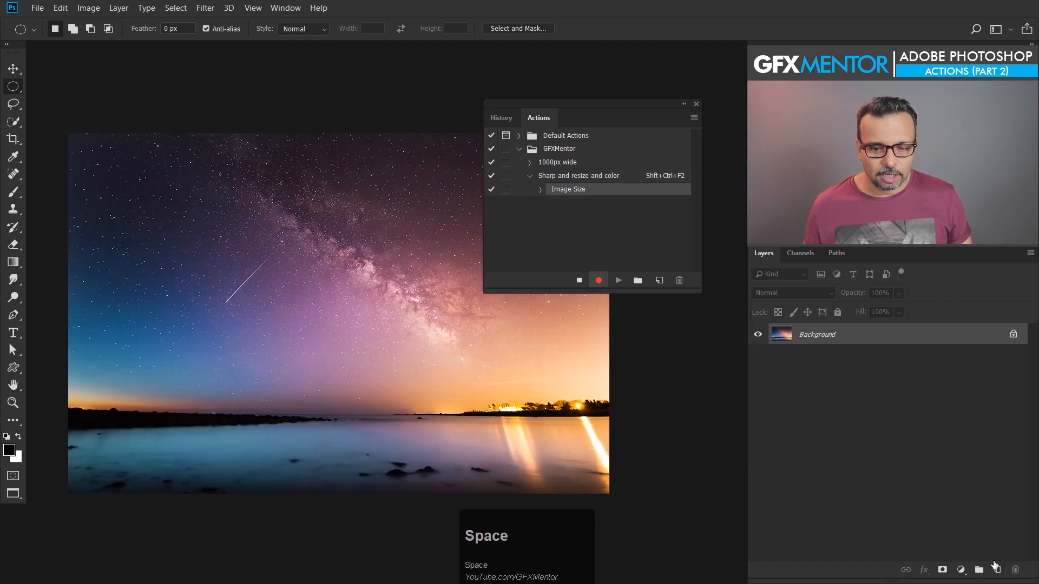
Add a new layer above the Background and set the foreground color to a bright blue
click(996, 570)
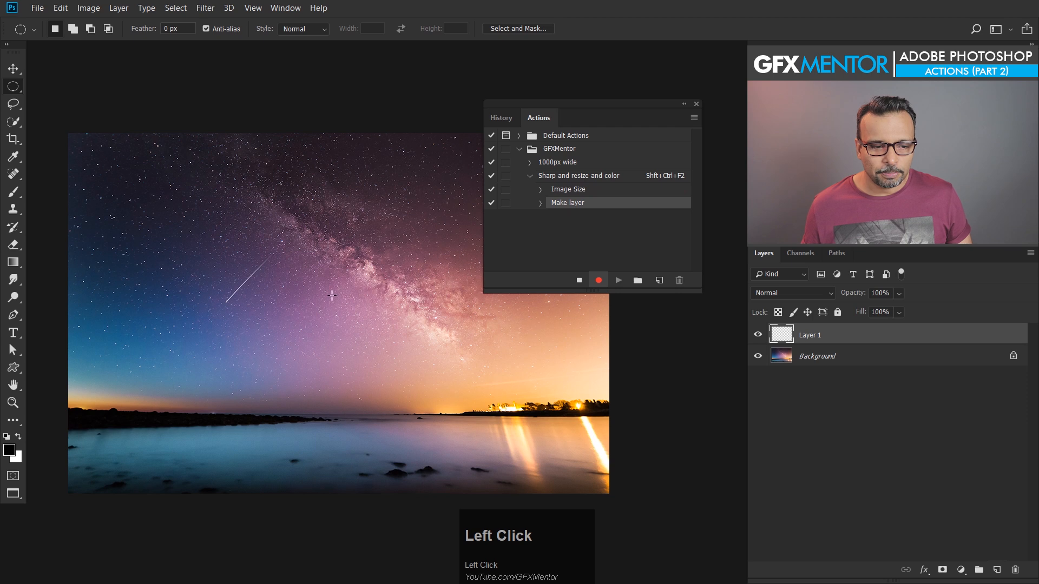
click(10, 454)
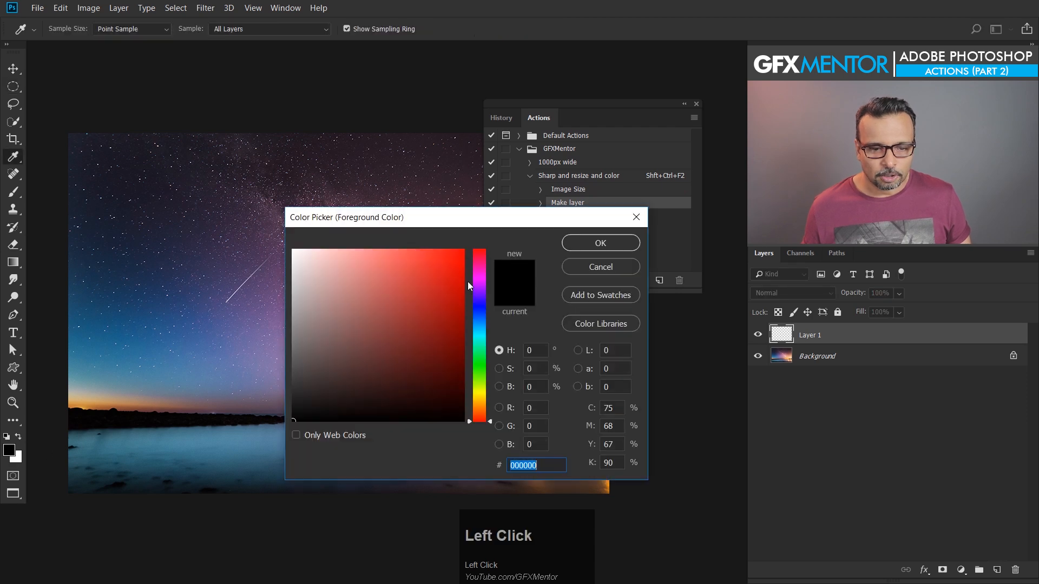
drag(480, 329, 480, 403)
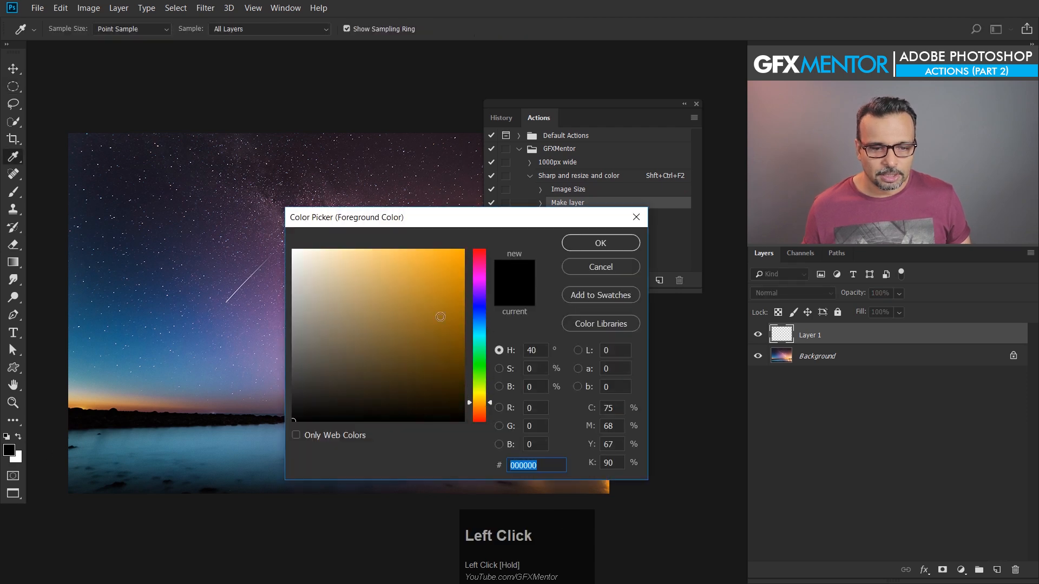
click(439, 268)
drag(476, 346, 475, 310)
click(583, 241)
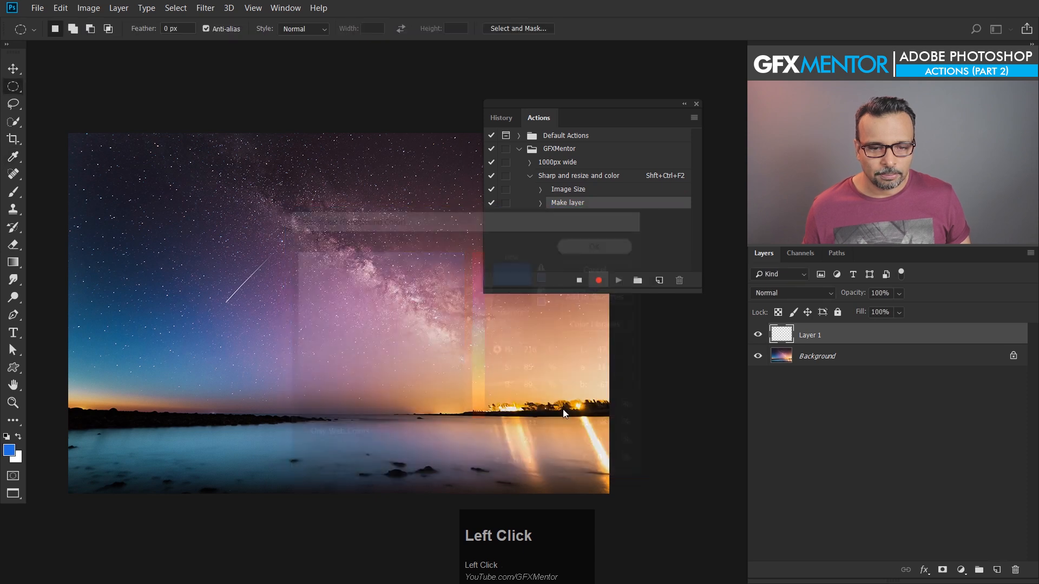
Fill the new layer with the blue foreground color
key(alt)
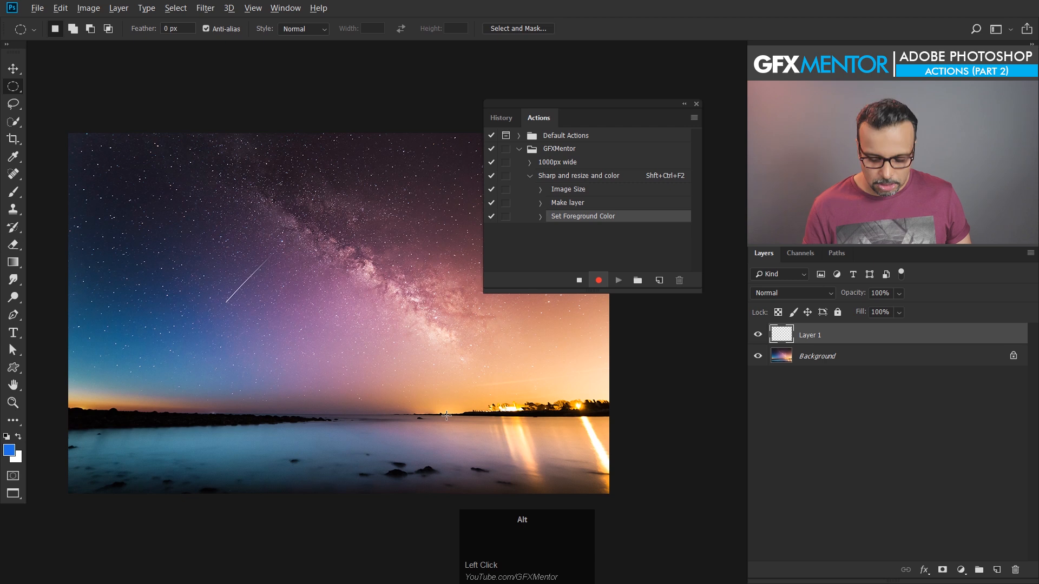
key(alt+BackSpace)
key(XButton1)
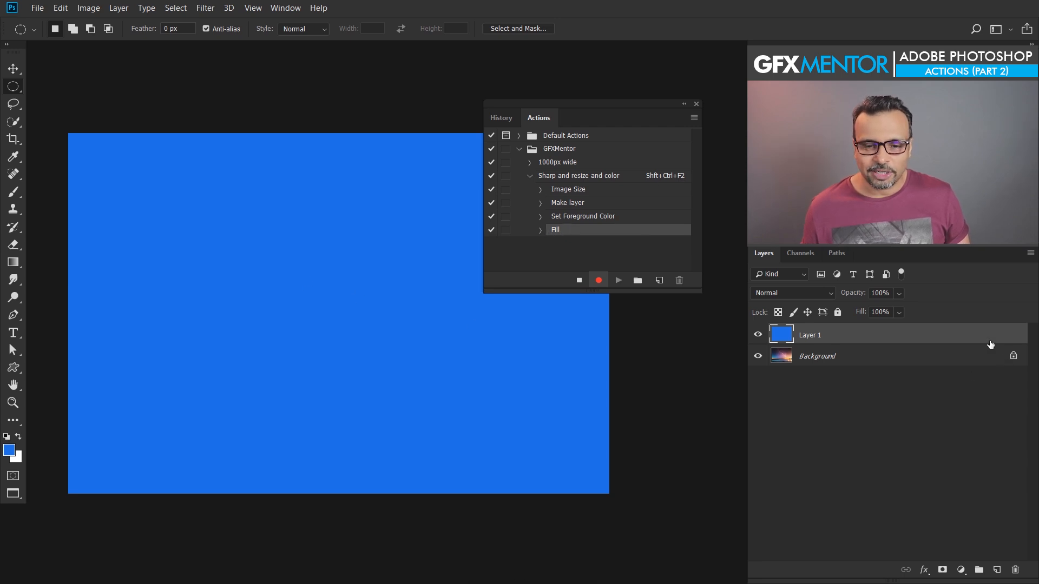
Try the Screen, Overlay and Soft Light blend modes in turn on the blue layer while recording
click(828, 295)
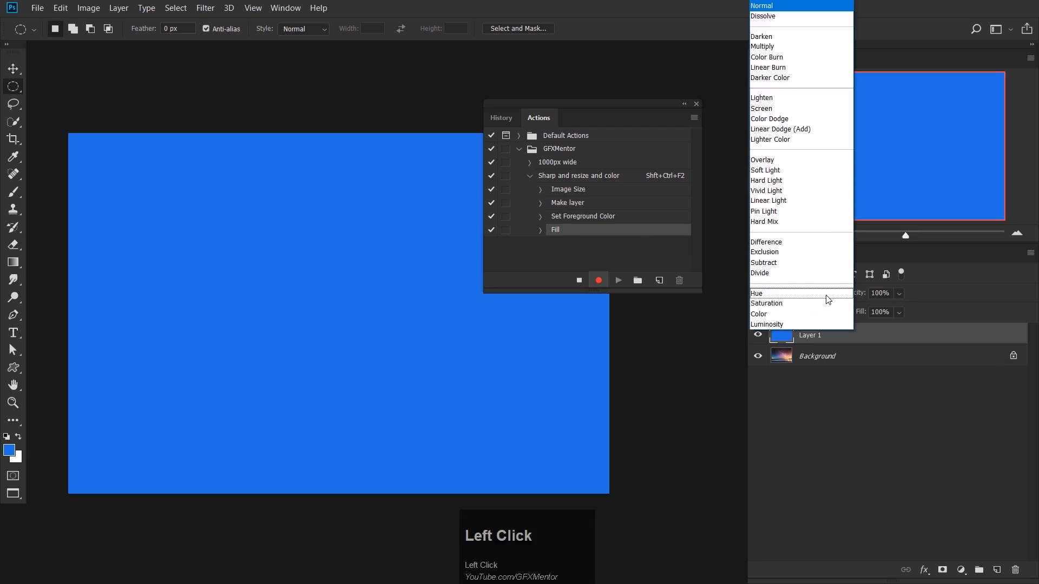
click(783, 110)
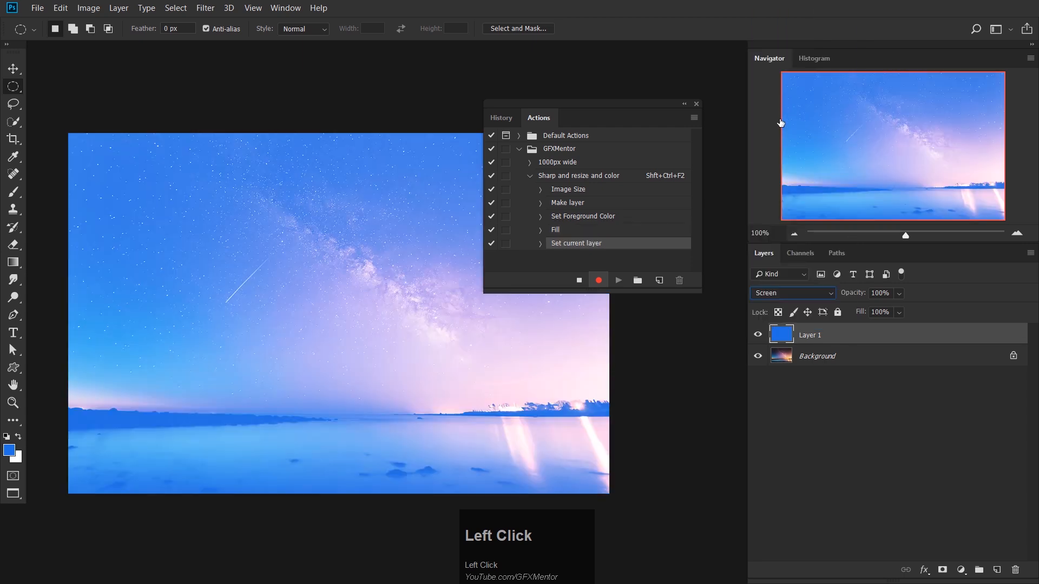
click(801, 298)
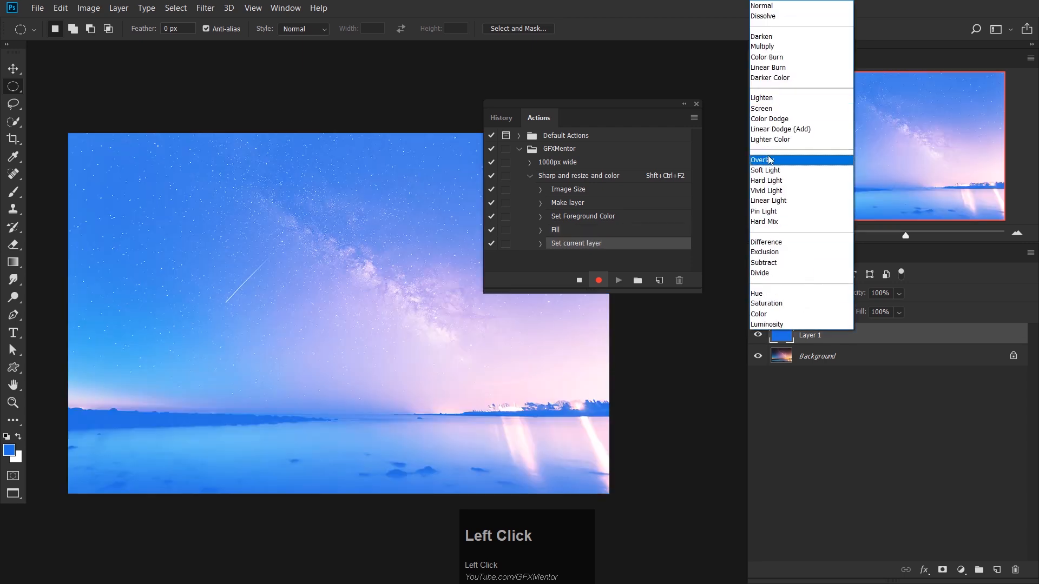
click(768, 164)
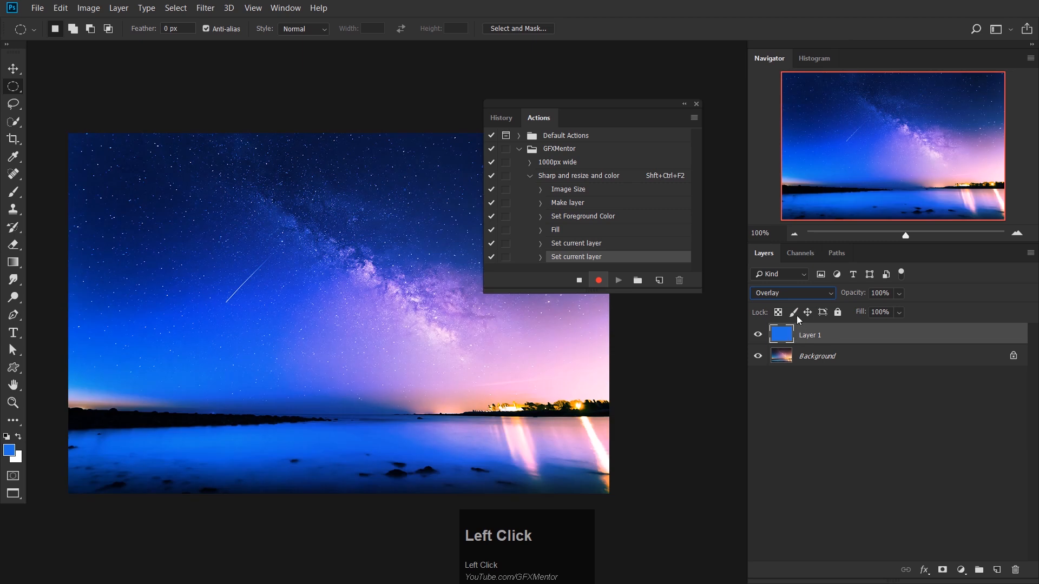
click(797, 295)
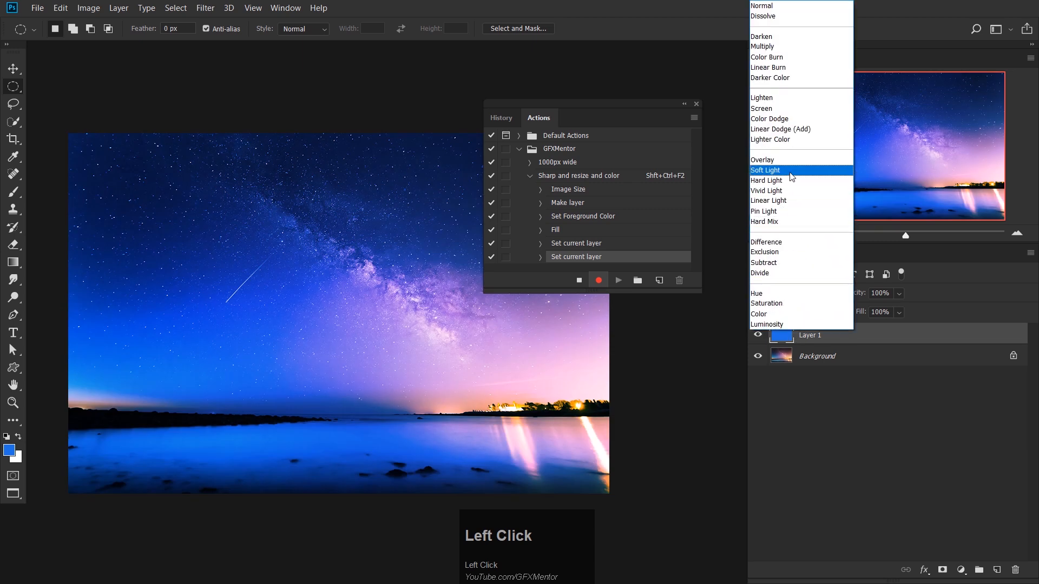
click(791, 171)
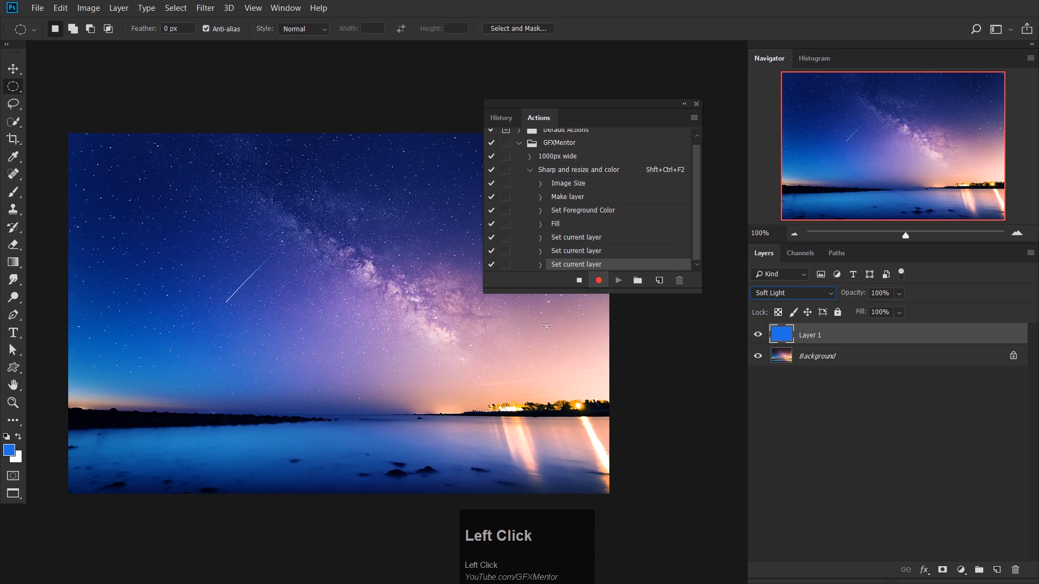
Enlarge the list of recorded action commands and stop the recording
drag(698, 290, 697, 359)
click(579, 354)
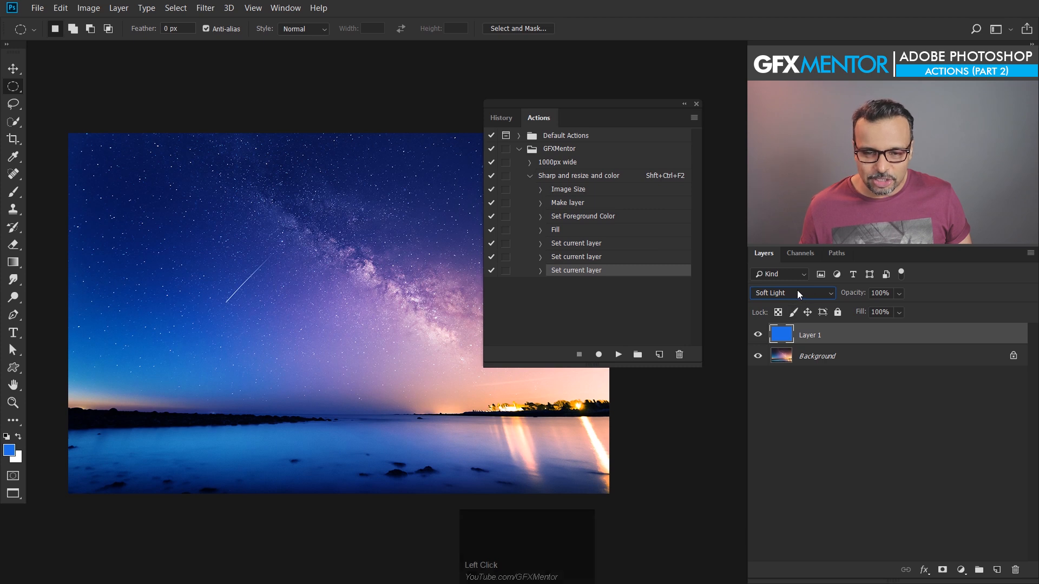
Undo the Soft Light change and delete the three Set current layer commands from the action
click(584, 258)
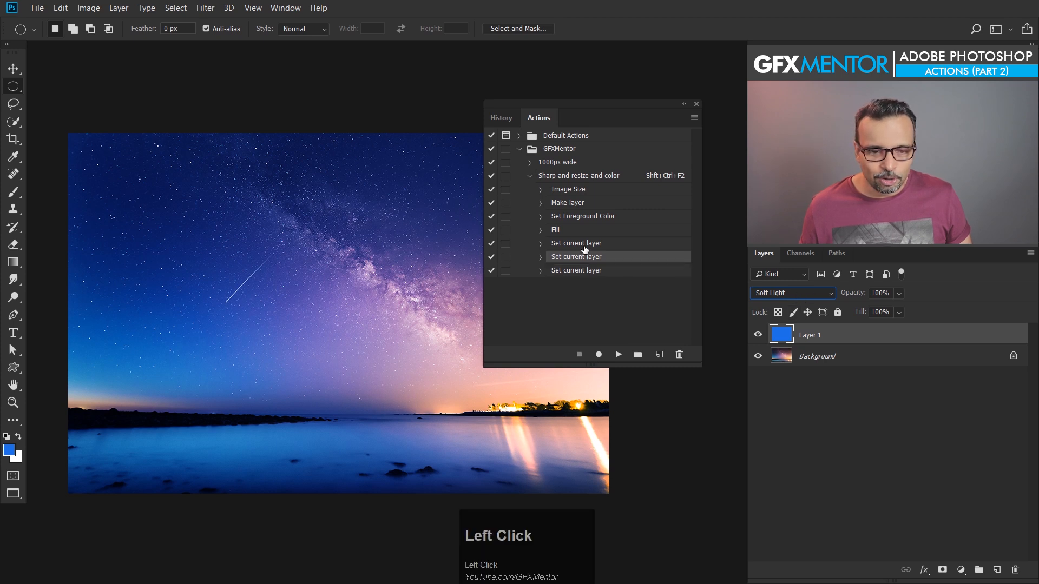
click(584, 244)
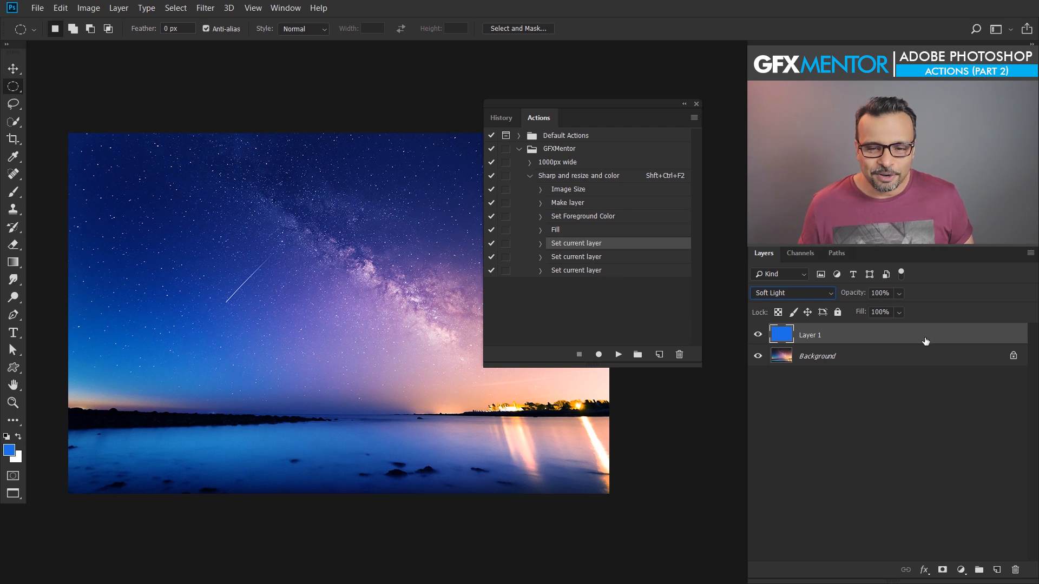
ctrl+alt+click(871, 311)
key(ctrl+alt+z)
shift+click(595, 270)
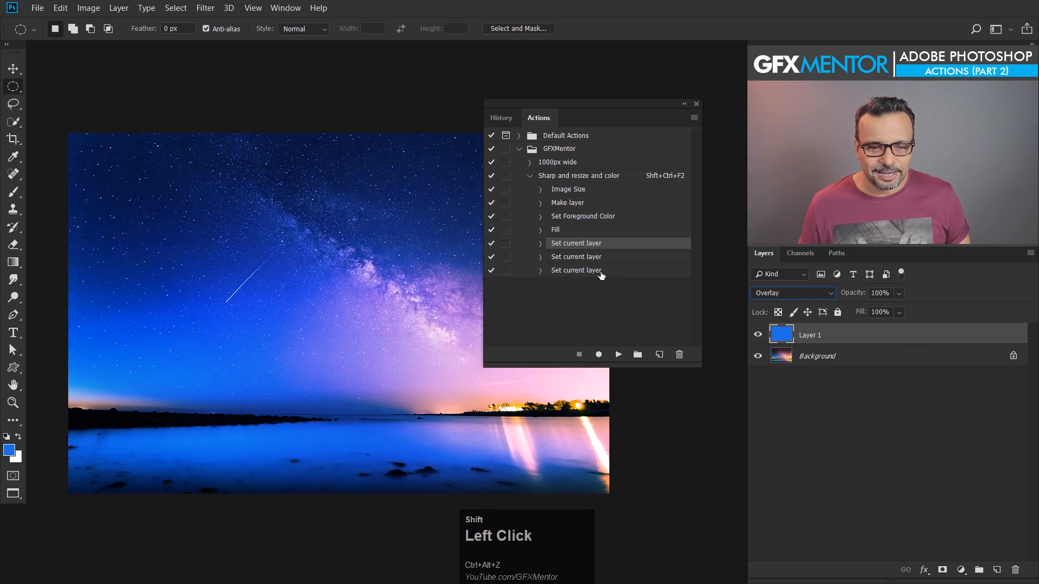
click(679, 354)
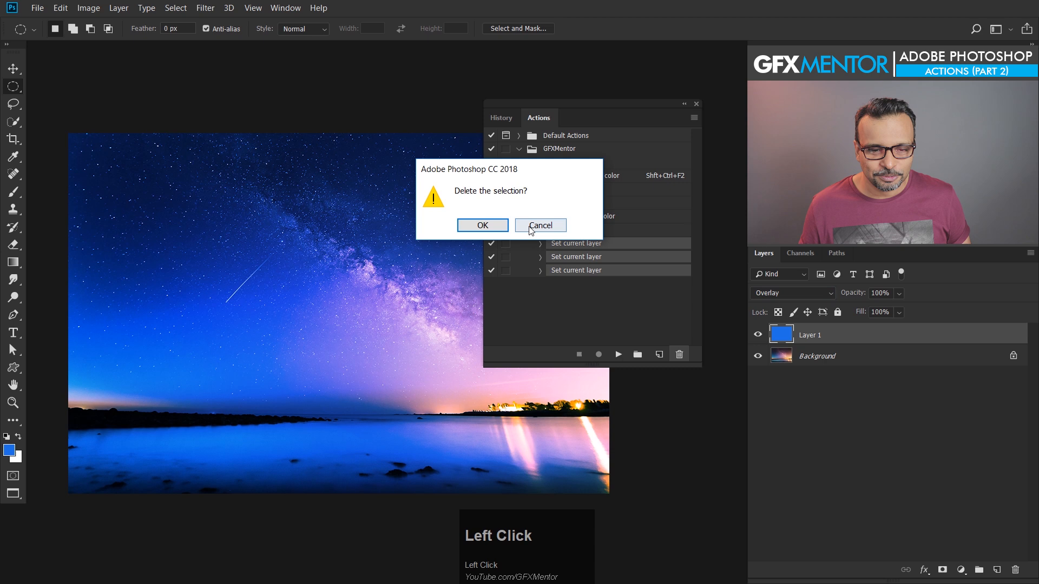
click(483, 227)
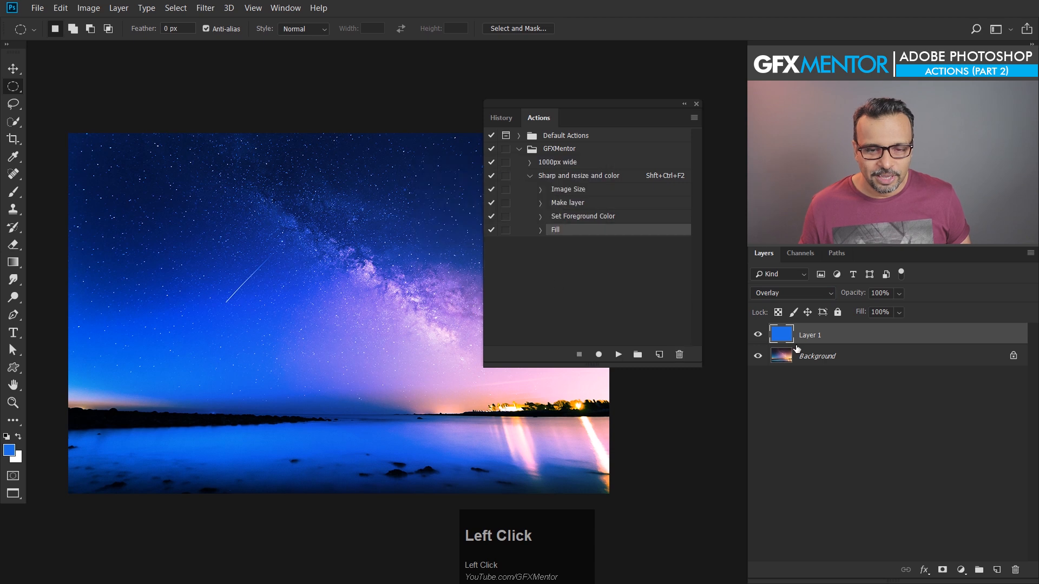
Set the blue layer's blend mode to Normal and resume recording the action after the Fill command
click(809, 293)
click(779, 6)
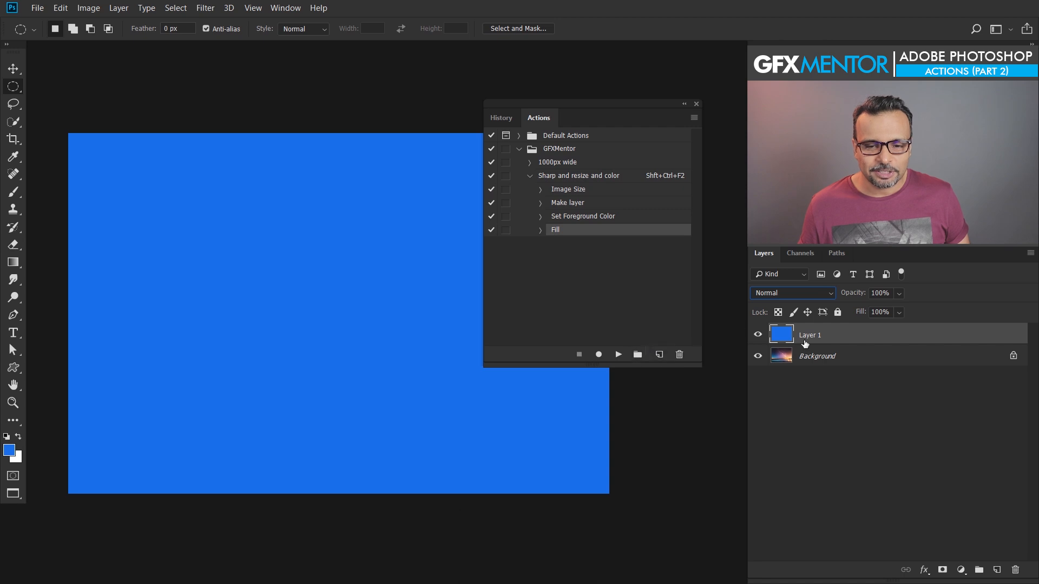
click(599, 354)
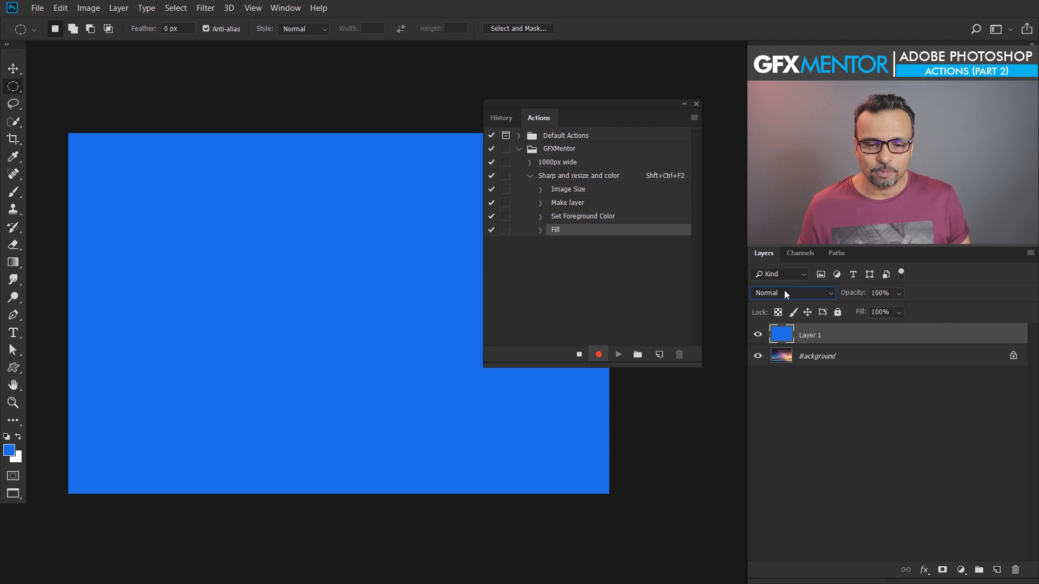
Open the blending options of the blue layer and try the Screen and Hard Light blend modes
click(879, 339)
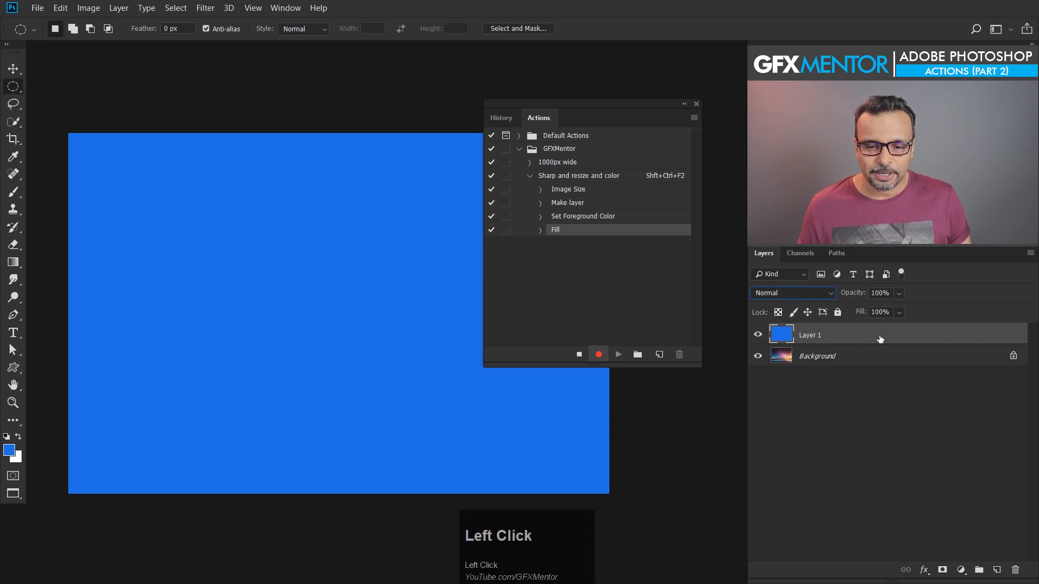
double_click(880, 340)
drag(738, 217, 435, 223)
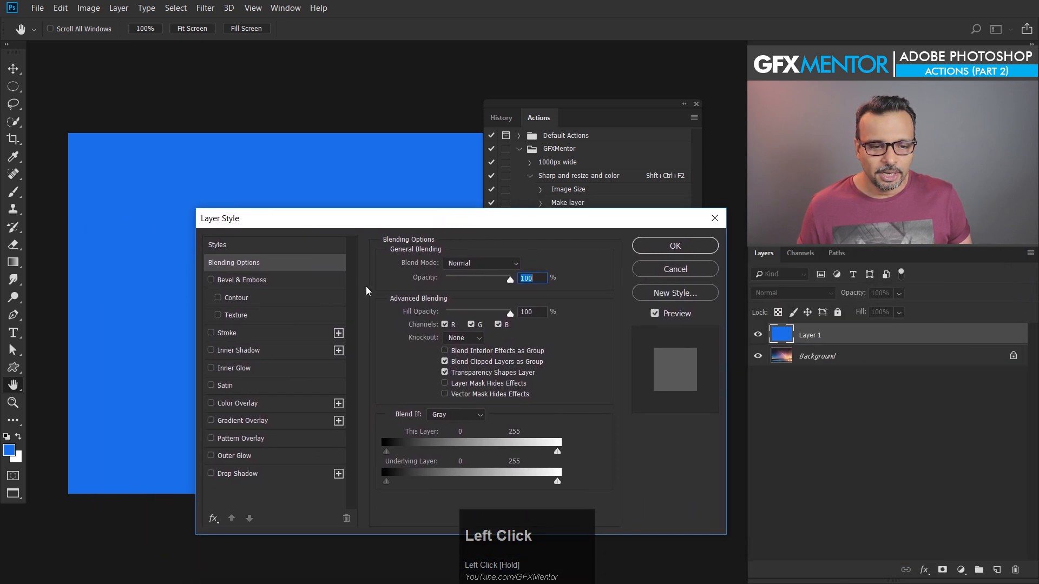
click(459, 262)
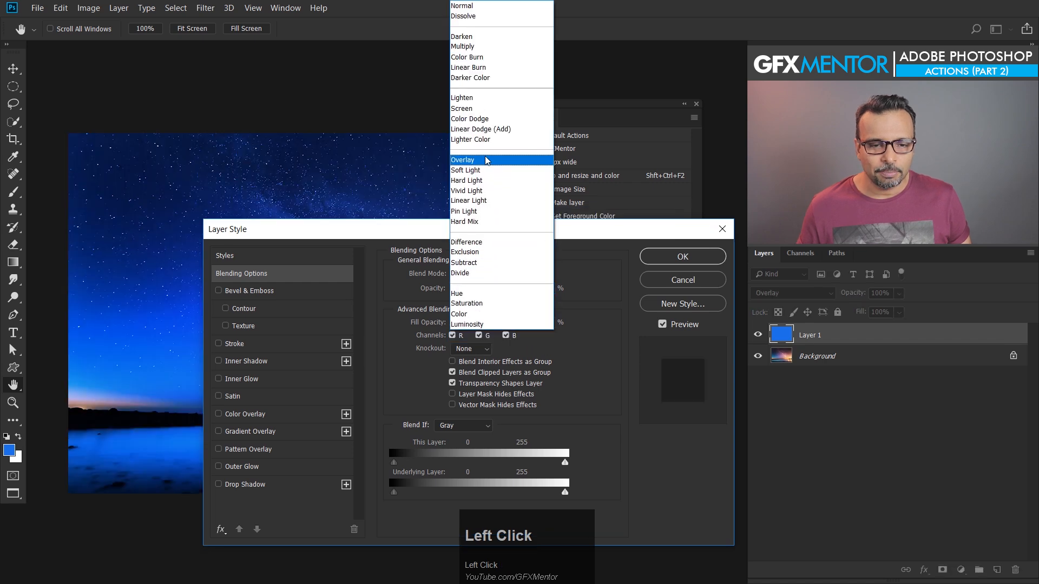
click(487, 110)
click(487, 275)
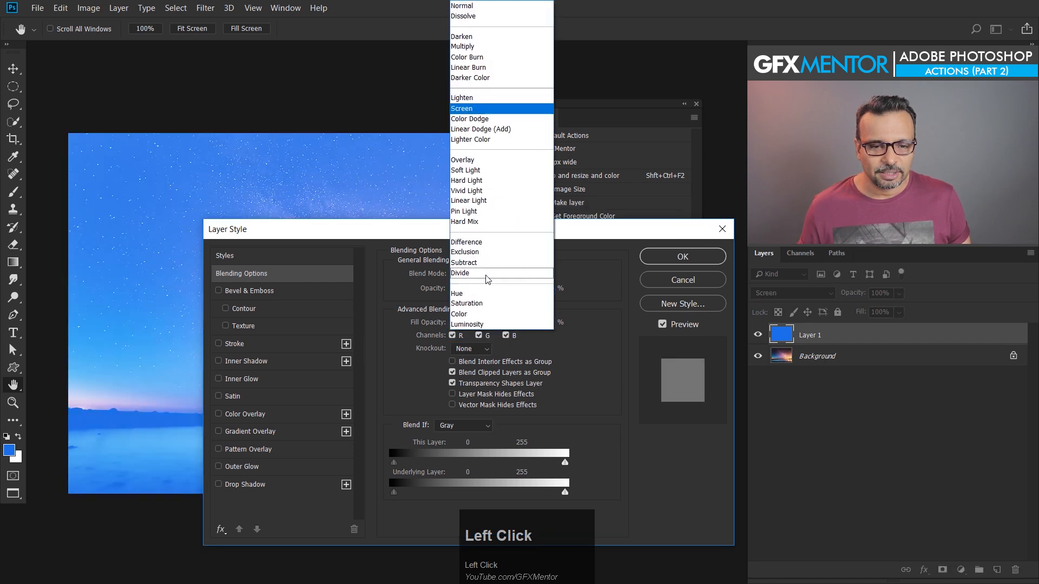
click(484, 186)
drag(481, 231, 838, 404)
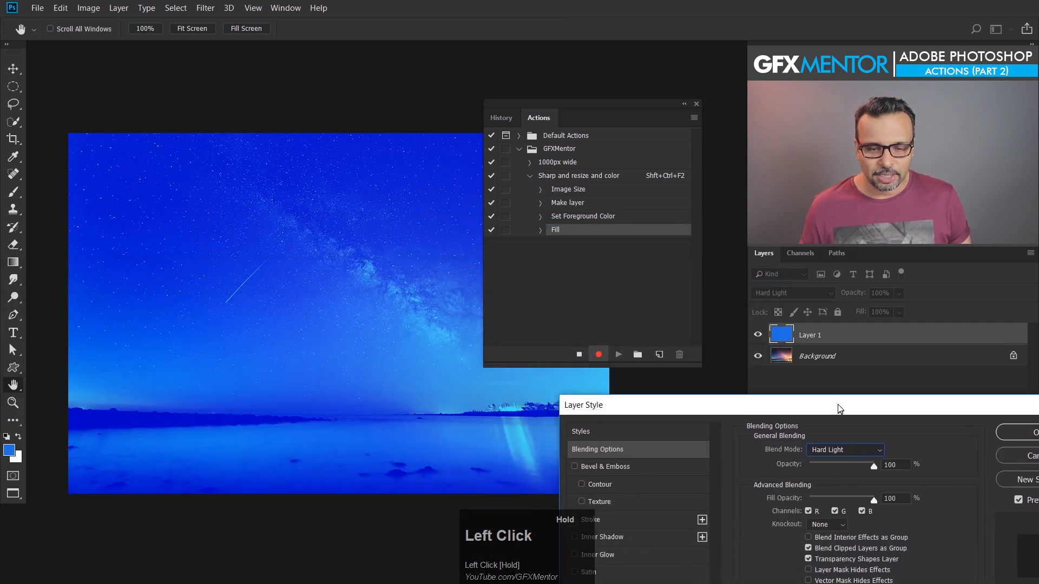
Try the Difference and Linear Light blend modes on the blue layer
click(862, 444)
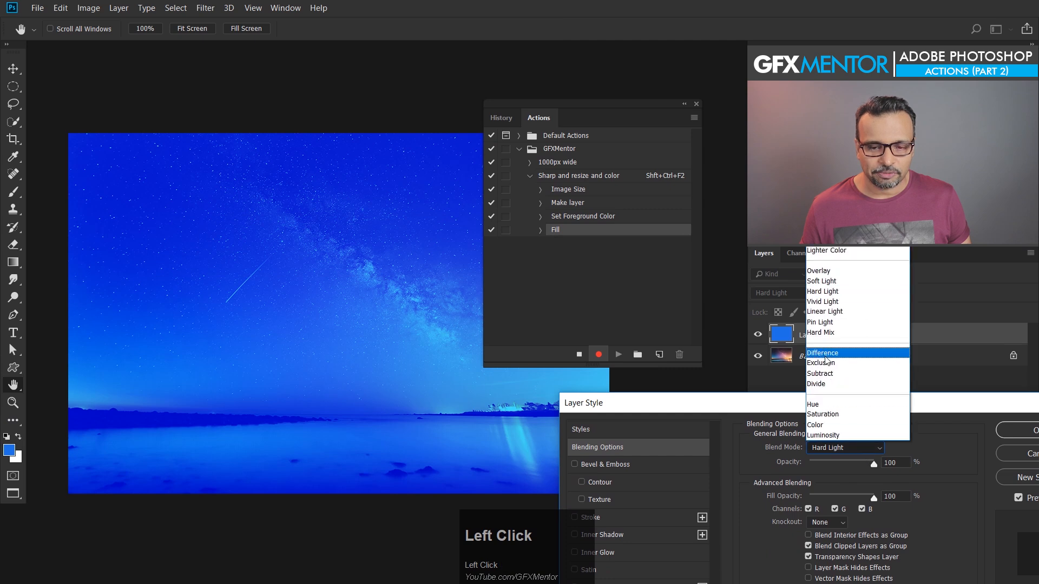
click(826, 354)
click(855, 440)
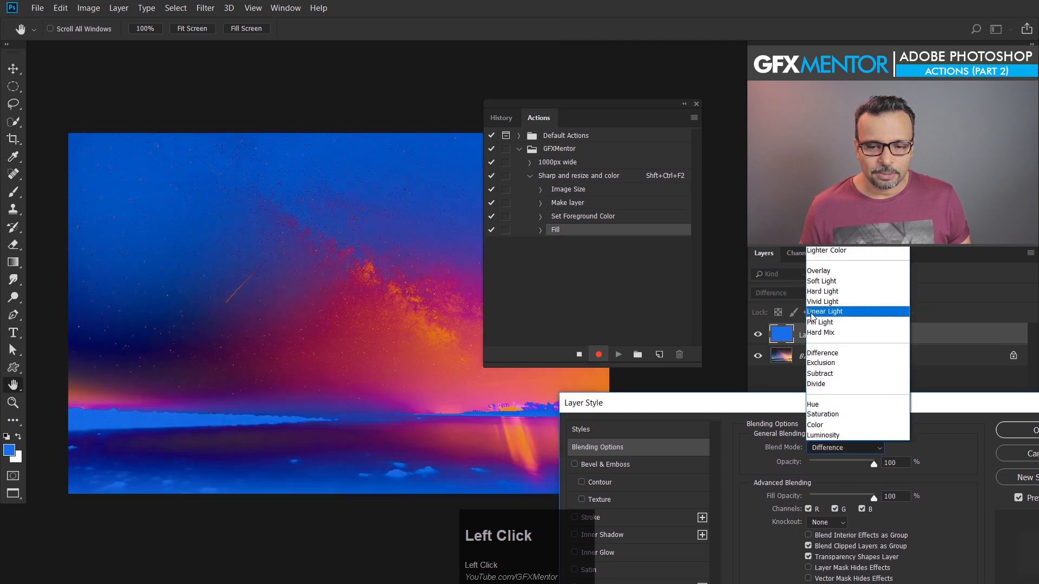
click(823, 311)
Step through the preceding blend modes and set the blue layer to Lighten
key(Up)
key(Up)
key(Up)
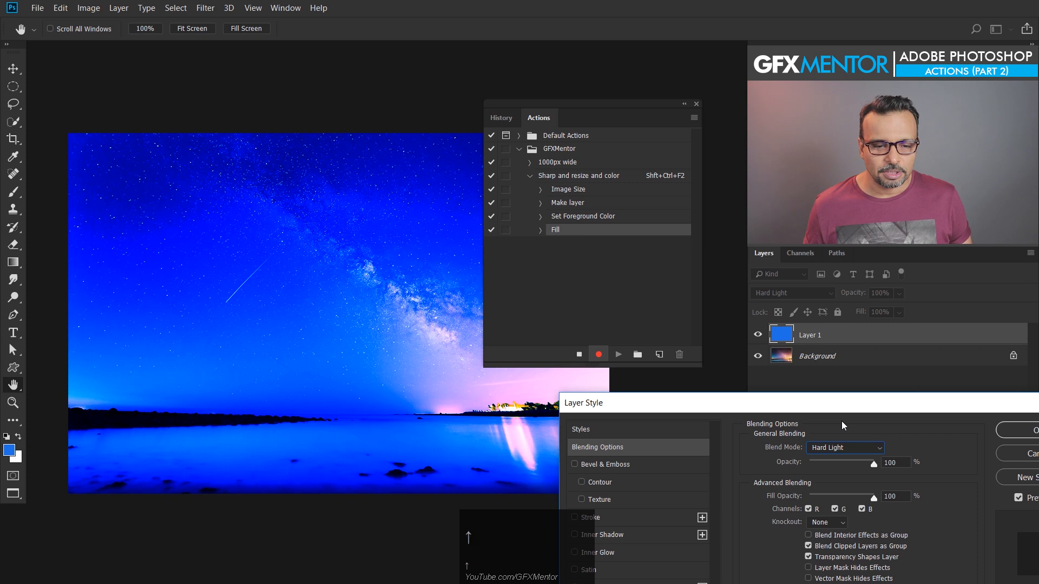
key(Up)
key(Up)
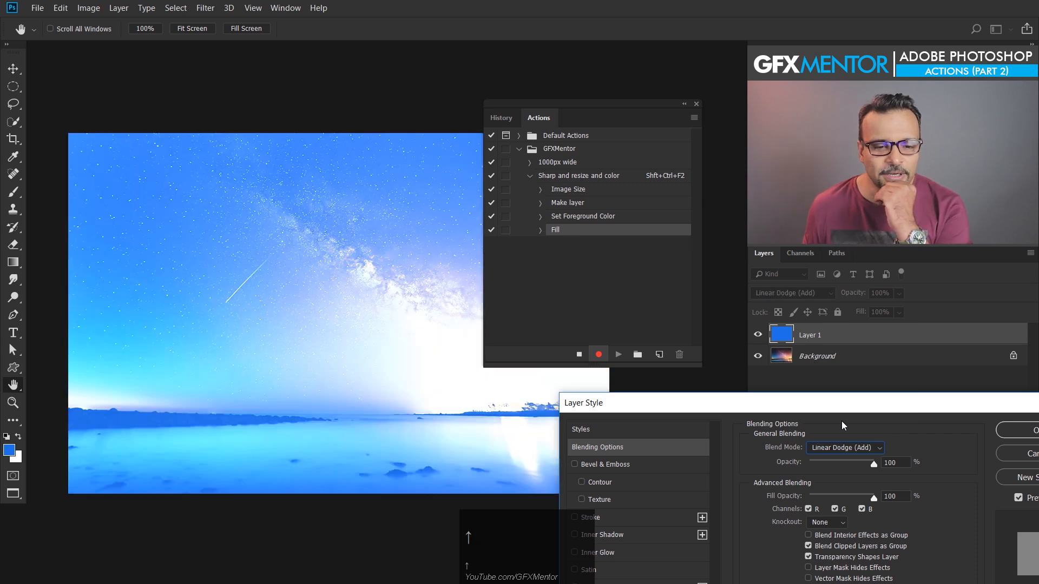
key(Up)
key(Up)
key(Up)
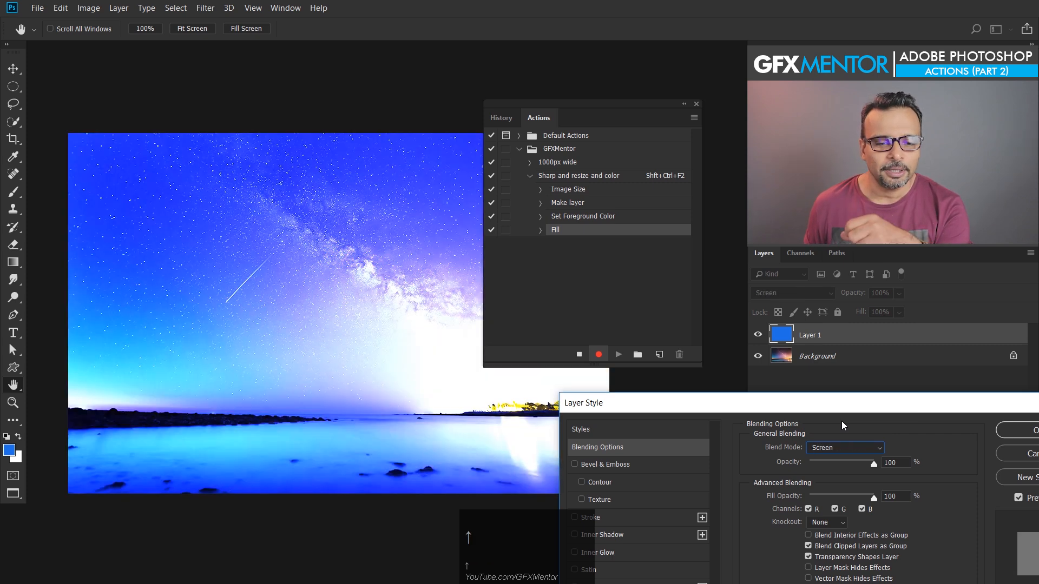
key(Down)
key(Up)
key(Down)
key(Up)
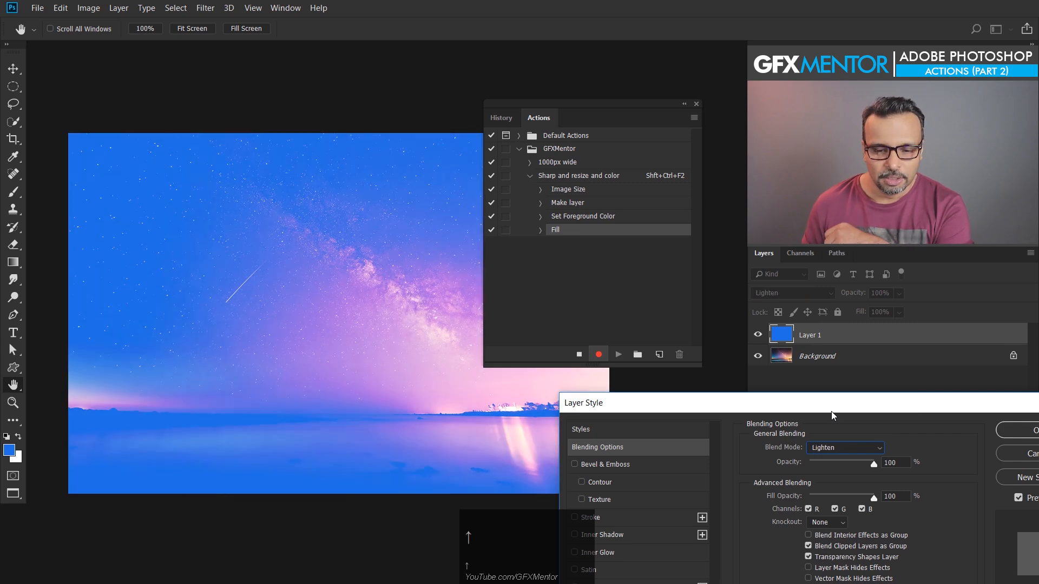
Lower the blue layer's opacity to 49%, apply the blending options and check the details of the recorded Set current layer command
drag(873, 464, 842, 466)
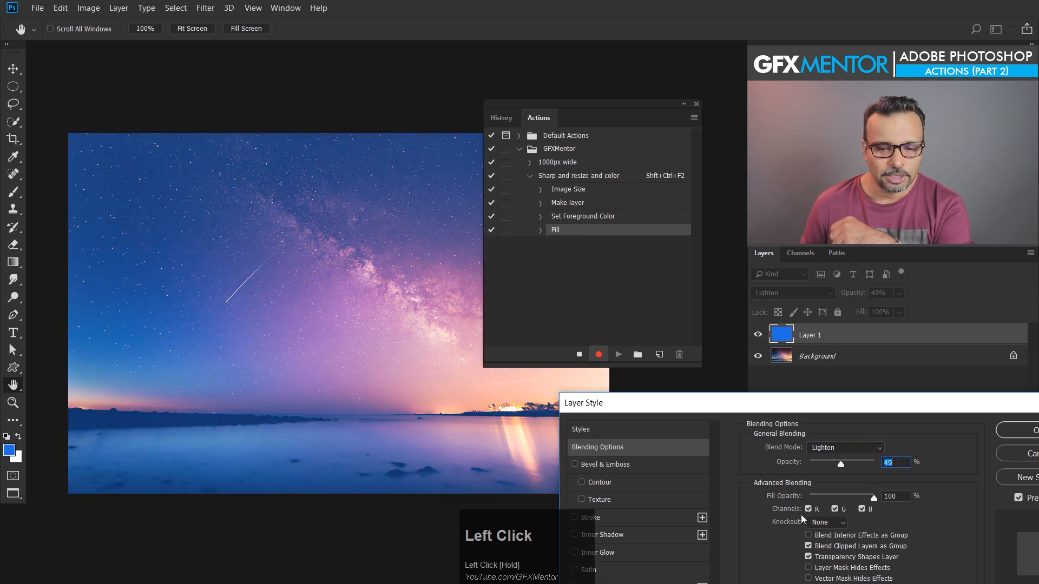
drag(804, 412, 605, 412)
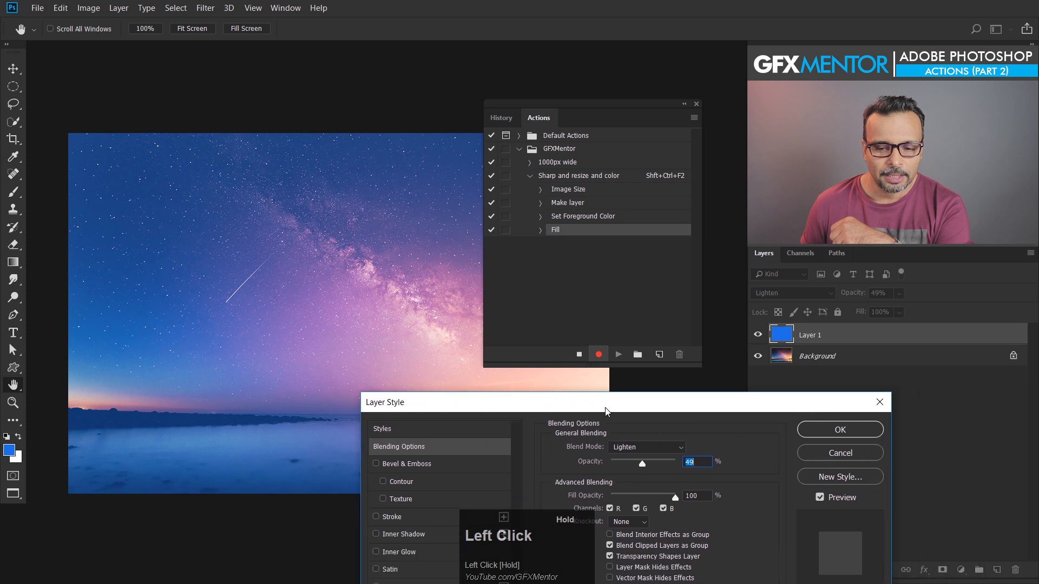
click(838, 433)
click(839, 431)
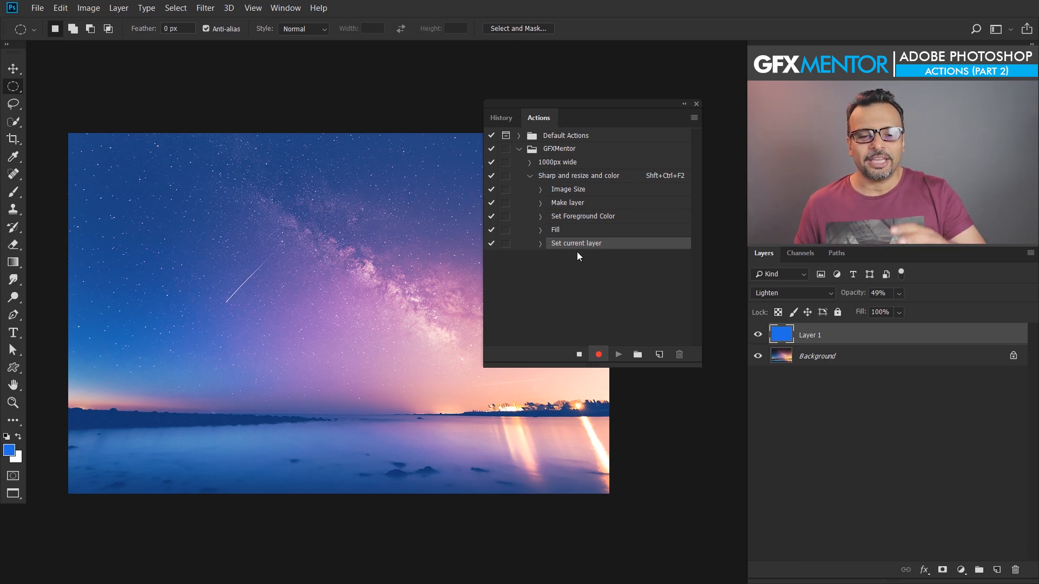
click(540, 243)
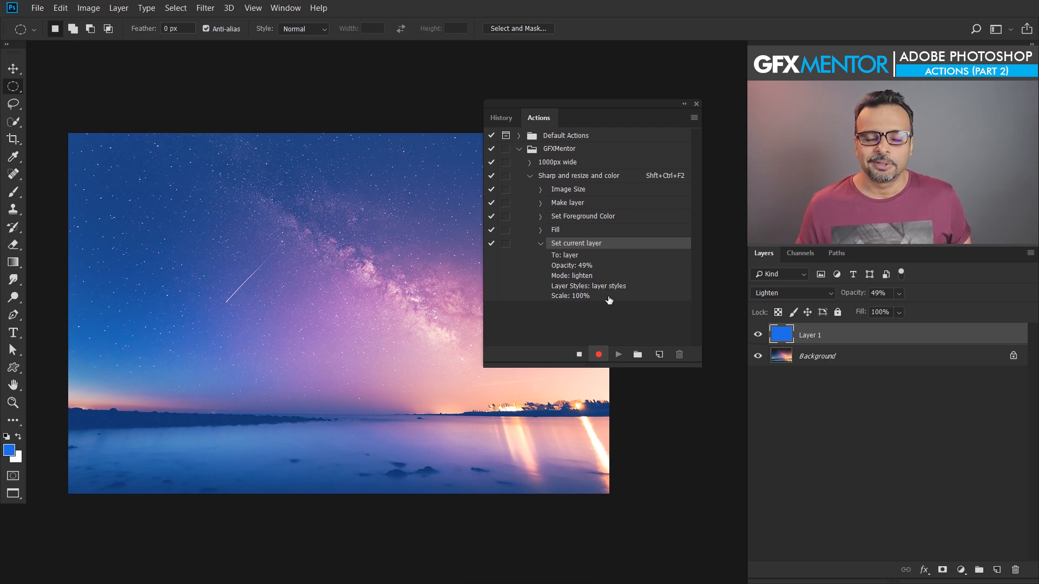
click(541, 244)
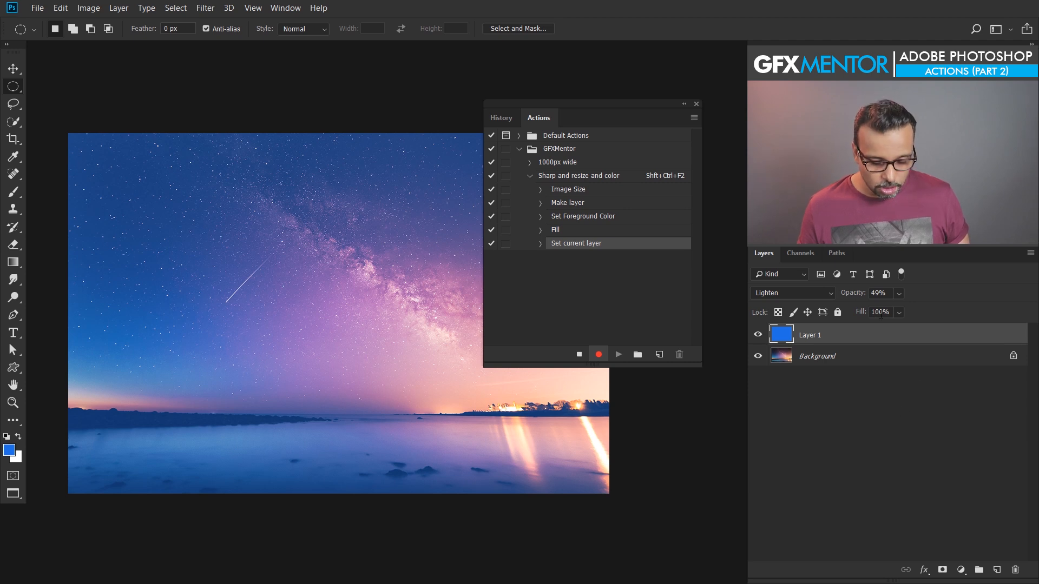
Create a new layer above the blue layer and stamp a merged copy of all visible layers onto it
key(ctrl)
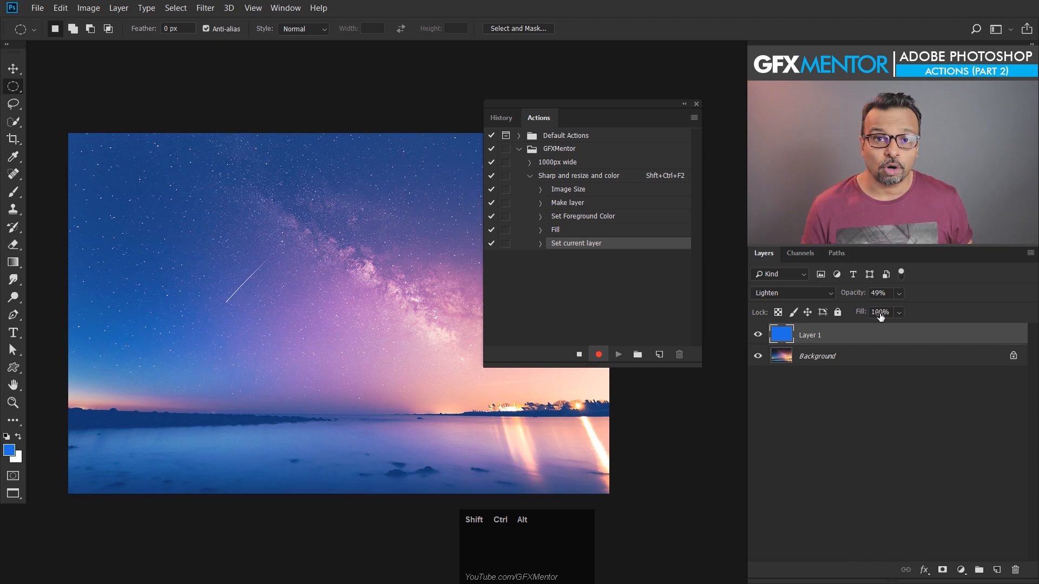
key(ctrl+shift+alt+n)
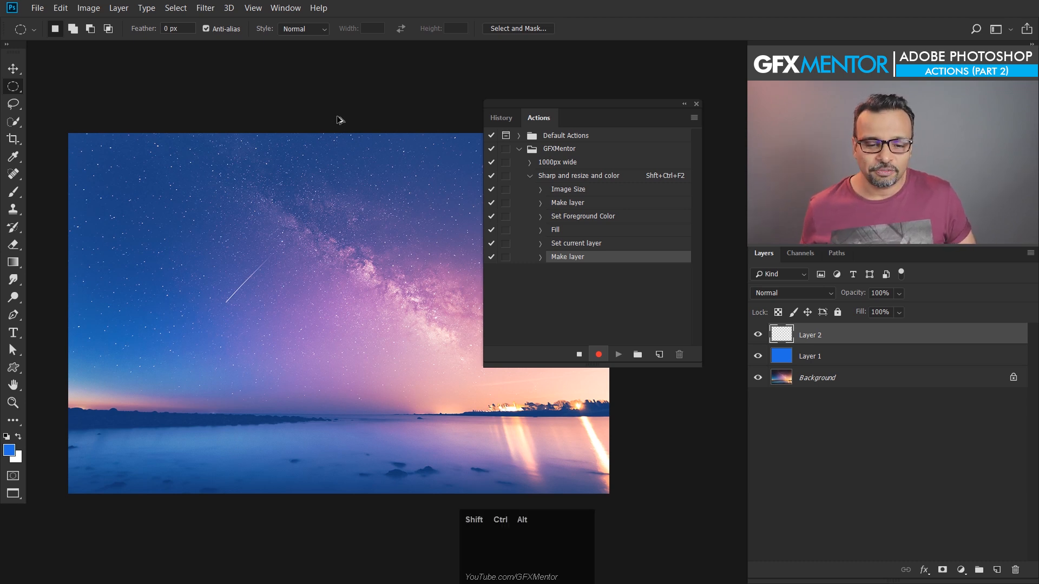
key(ctrl+shift+alt+e)
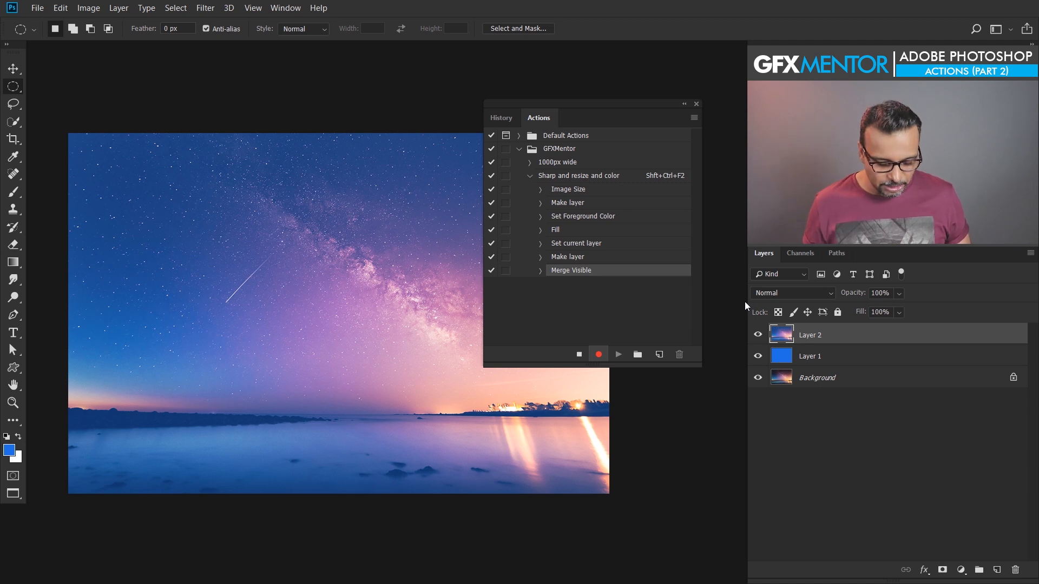
Desaturate the merged layer and locate the Desaturate command among the image adjustments
key(ctrl+shift+u)
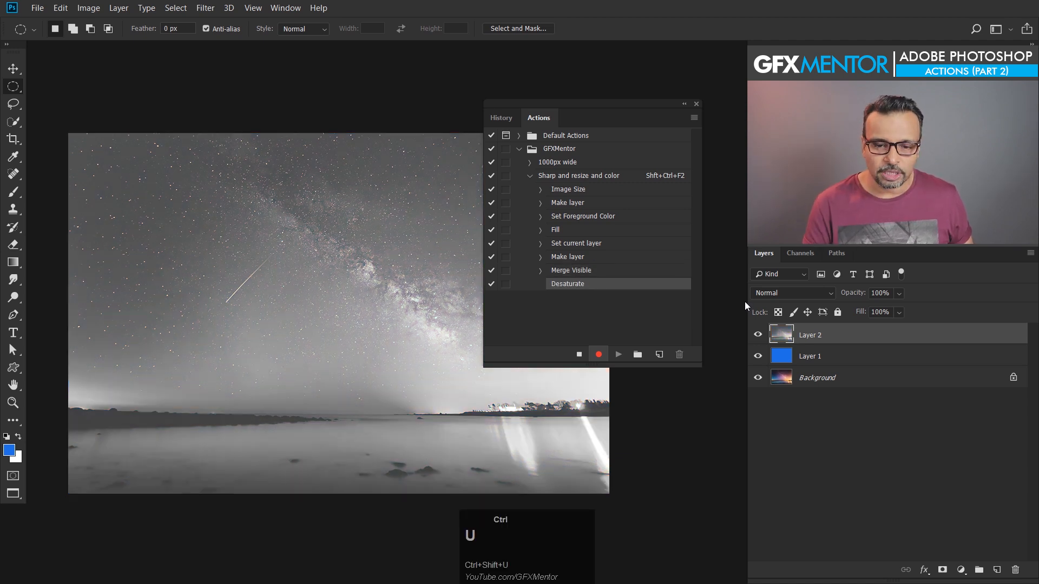
click(84, 9)
mouse_move(101, 42)
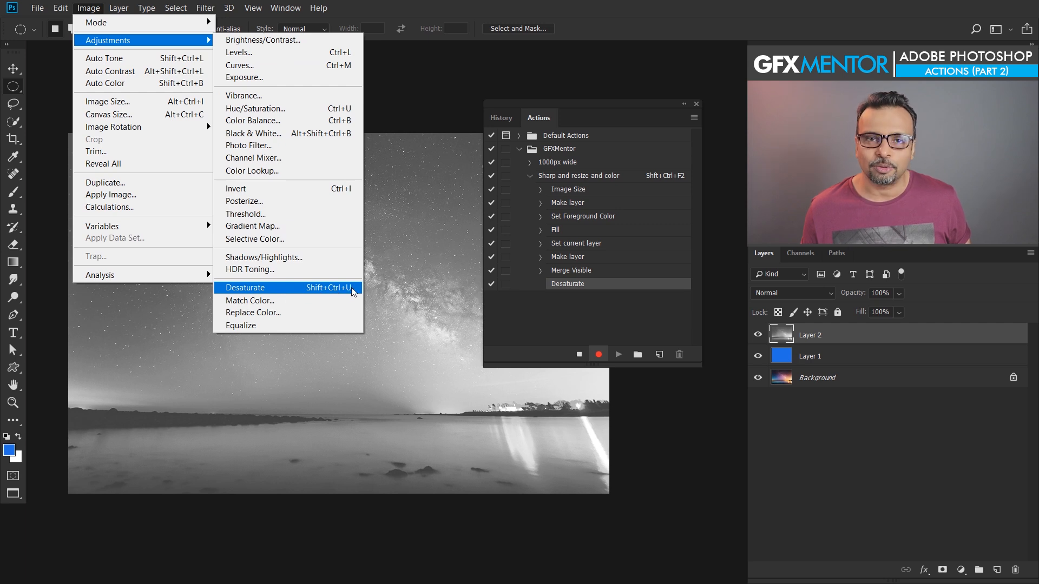
click(423, 184)
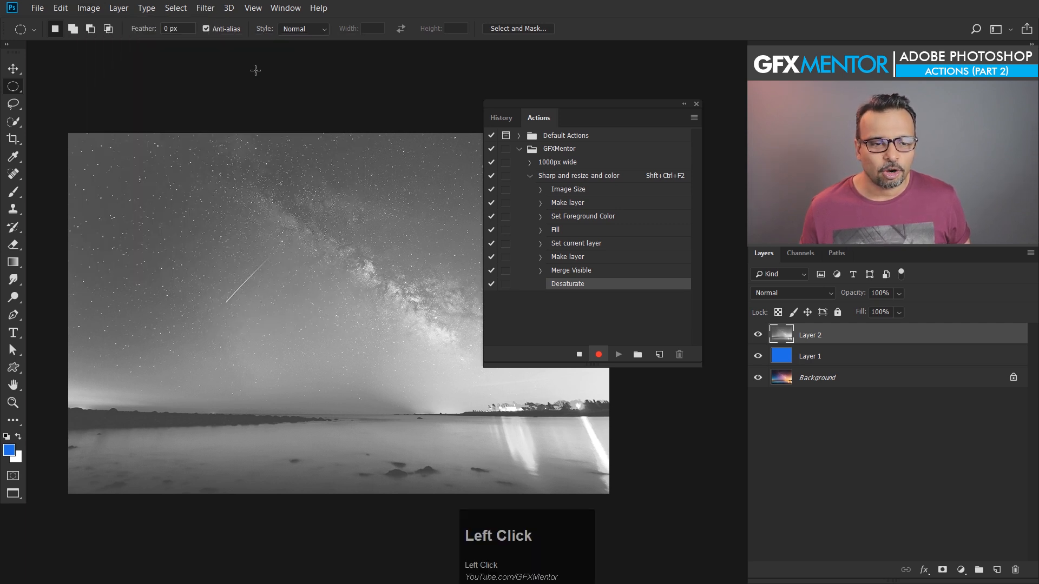
Apply the High Pass filter to the desaturated layer with a slightly increased radius
click(202, 7)
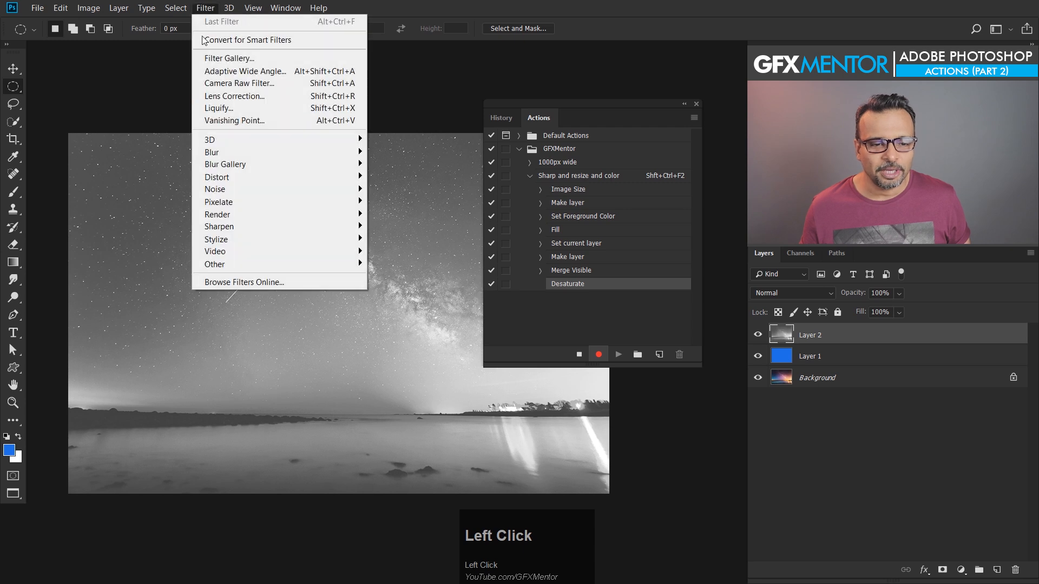
mouse_move(262, 269)
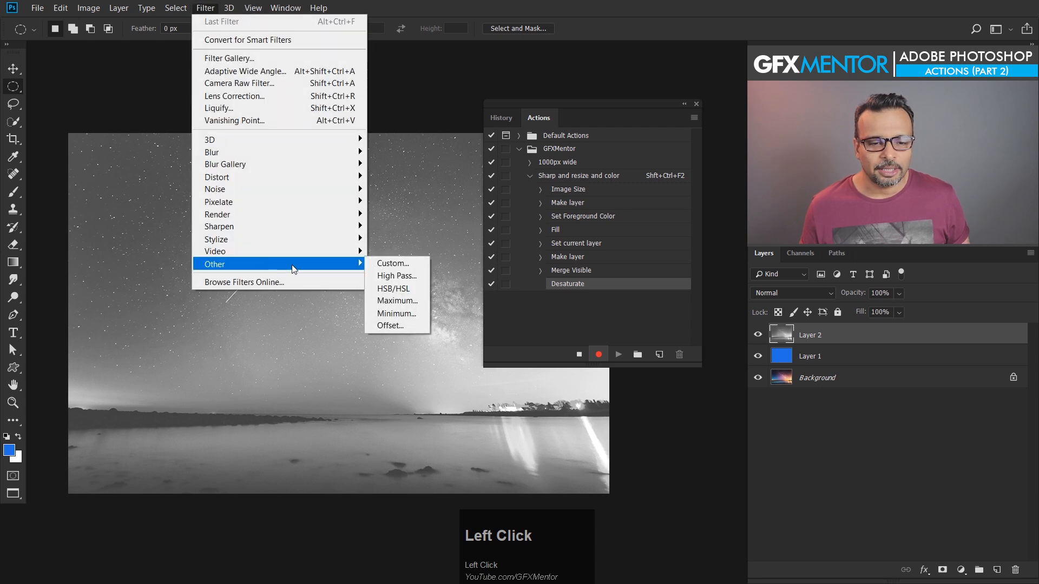
click(406, 277)
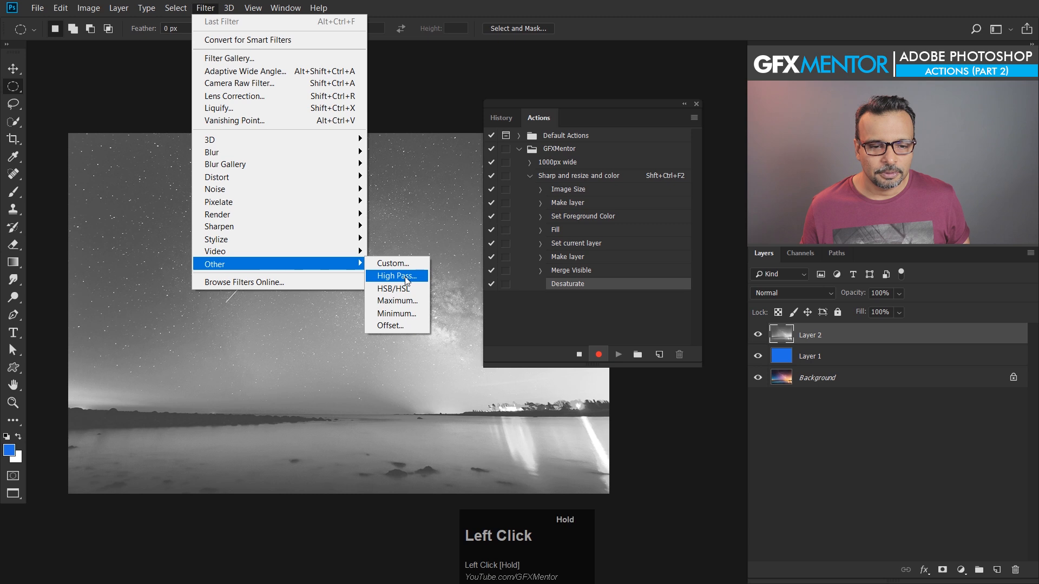
drag(463, 107, 361, 116)
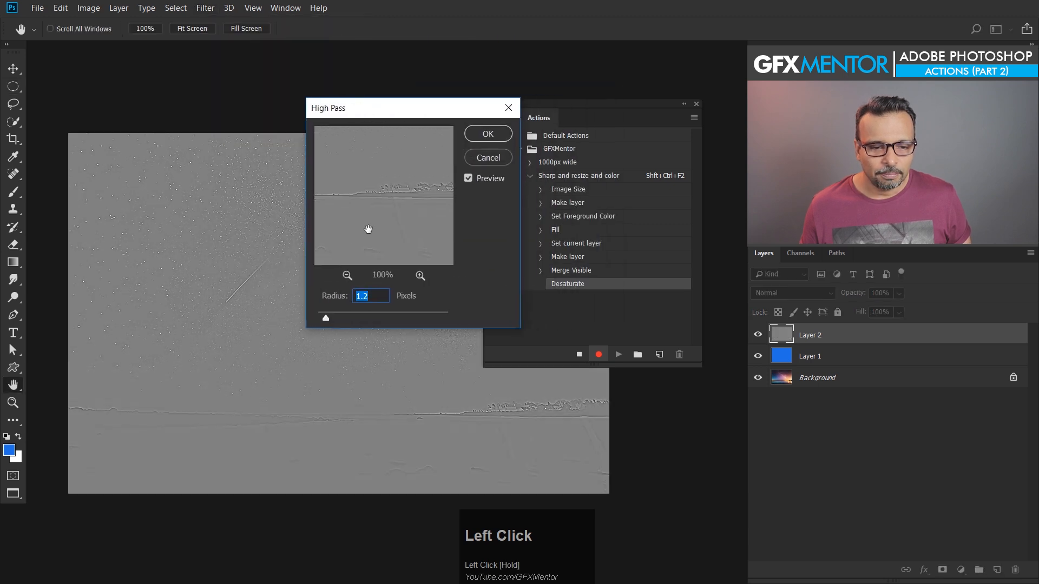
mouse_move(326, 317)
mouse_down()
mouse_move(350, 317)
mouse_move(340, 318)
mouse_up()
click(488, 134)
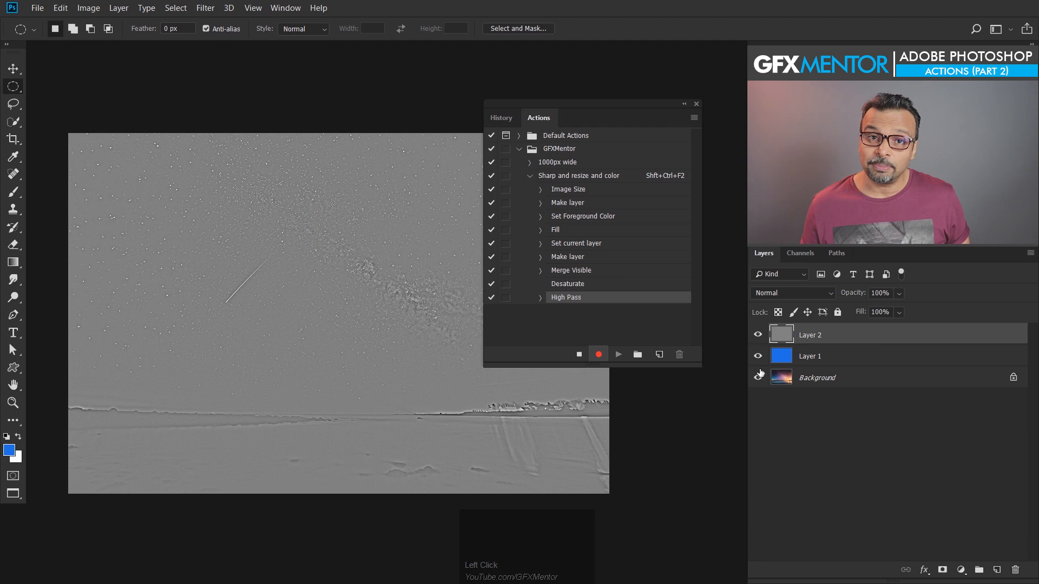
Open the High Pass layer's blending options and try the Overlay blend mode on the image
click(865, 341)
drag(566, 245, 325, 167)
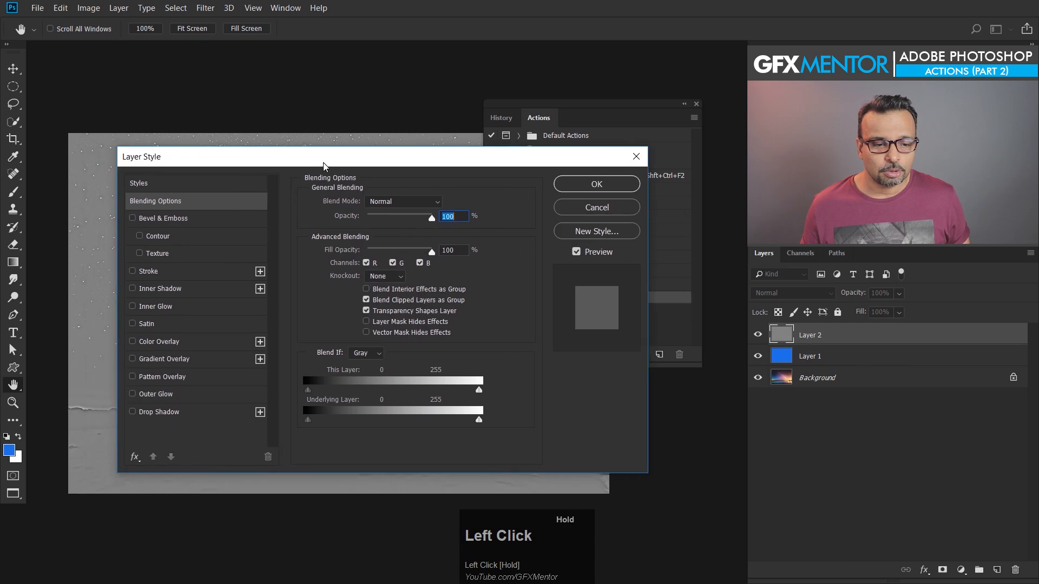
click(416, 206)
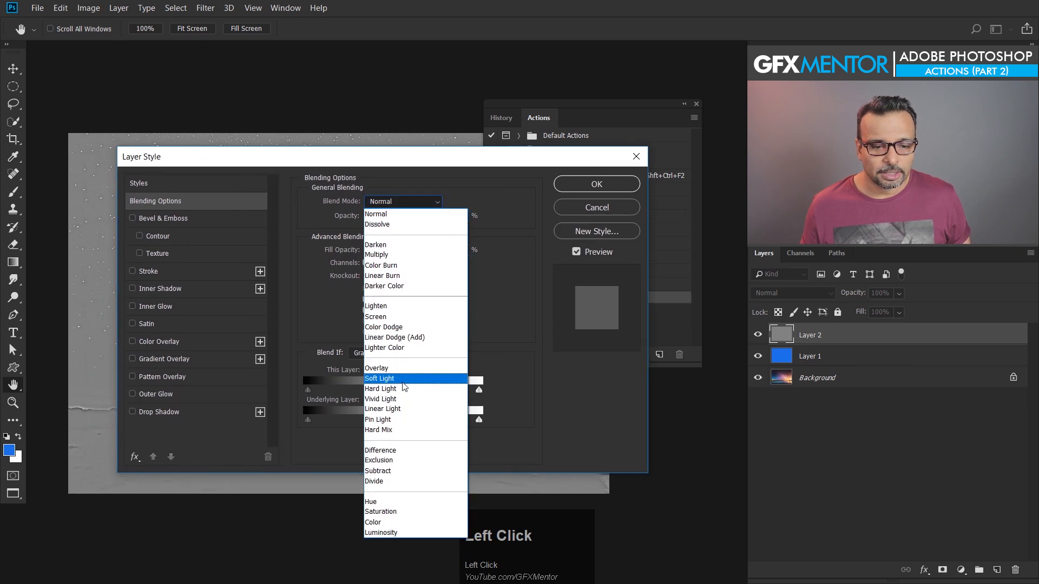
click(402, 369)
drag(312, 162, 381, 393)
key(ctrl+plus)
key(ctrl+plus)
key(ctrl+plus)
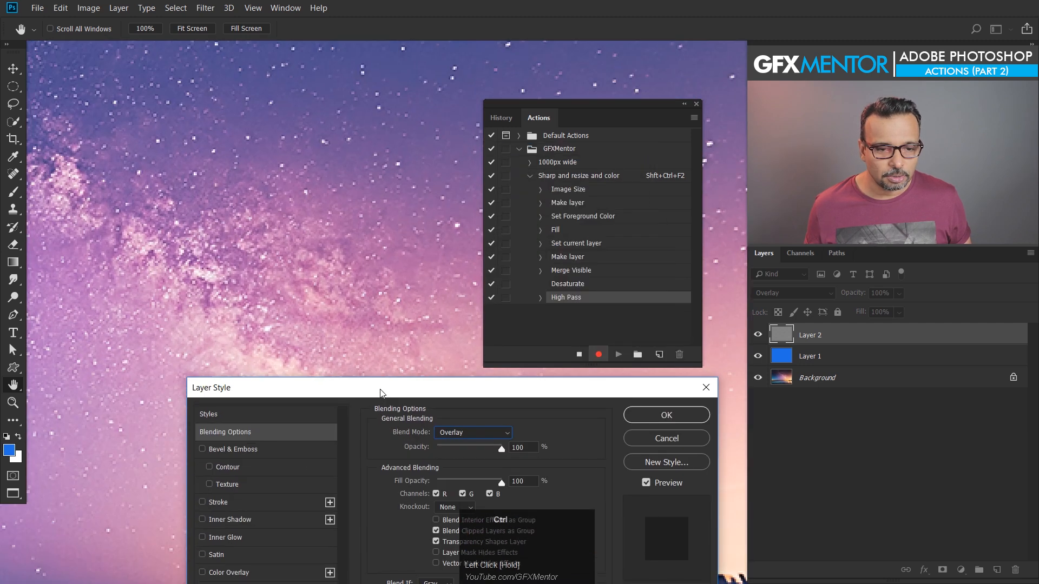
key(ctrl+0)
Try the Hard Light and Difference blend modes on the High Pass layer
drag(380, 393, 331, 164)
drag(408, 212, 413, 397)
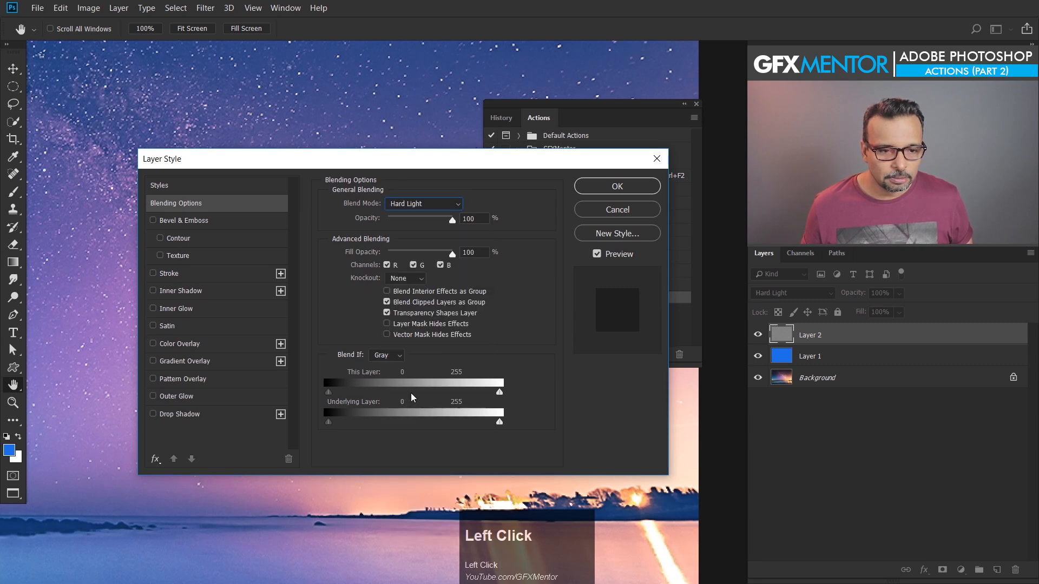
click(412, 204)
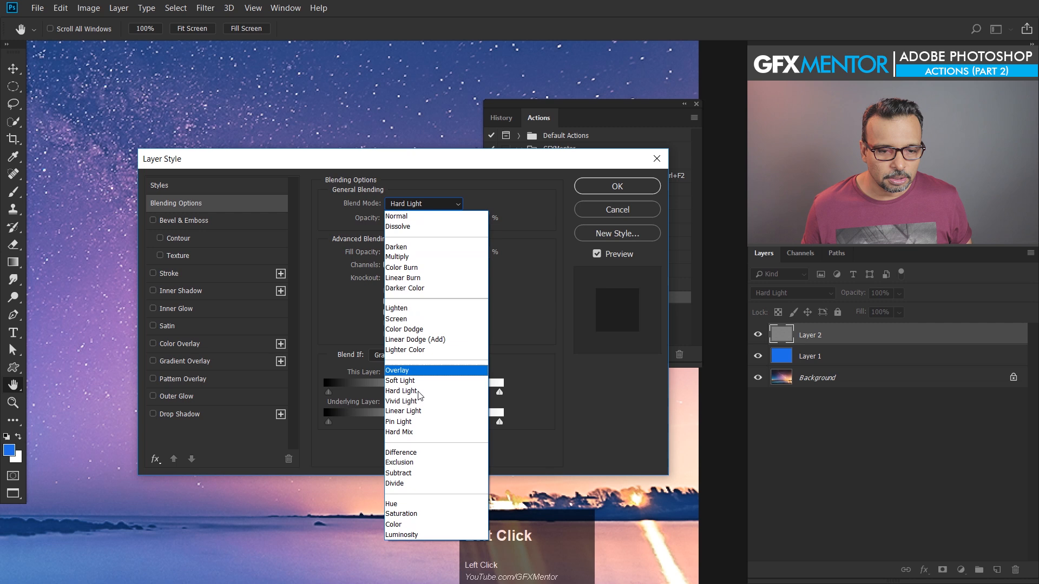
click(427, 456)
Set the High Pass layer to Hard Light at 71% opacity and apply the blending options
click(424, 204)
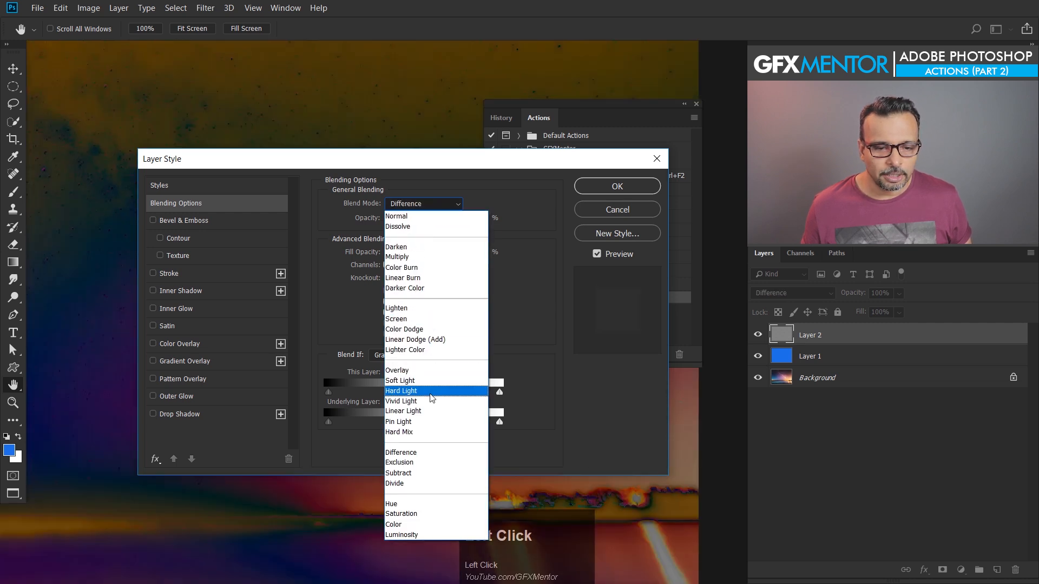
click(431, 391)
drag(452, 228, 433, 228)
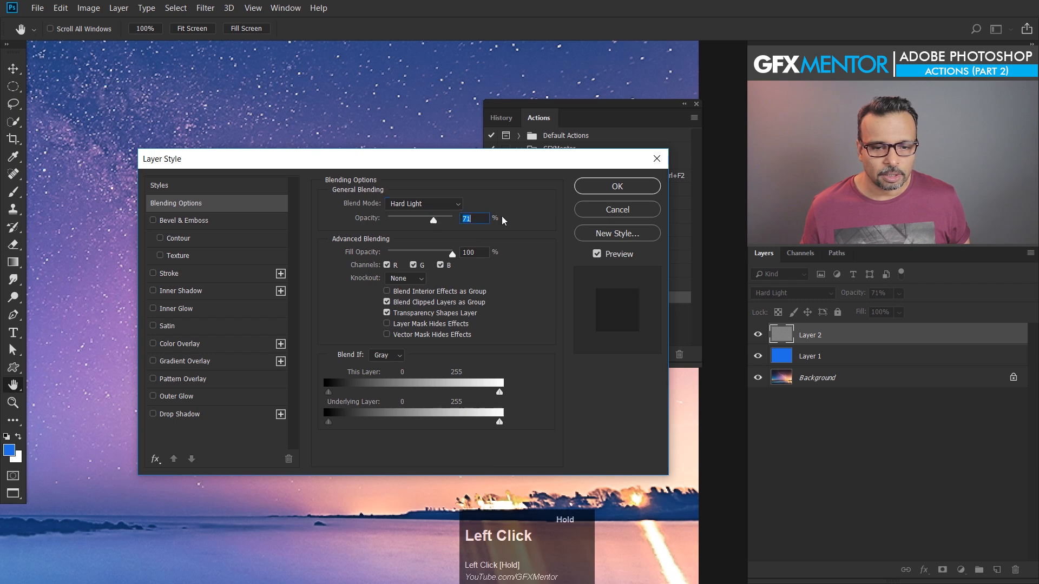
click(595, 190)
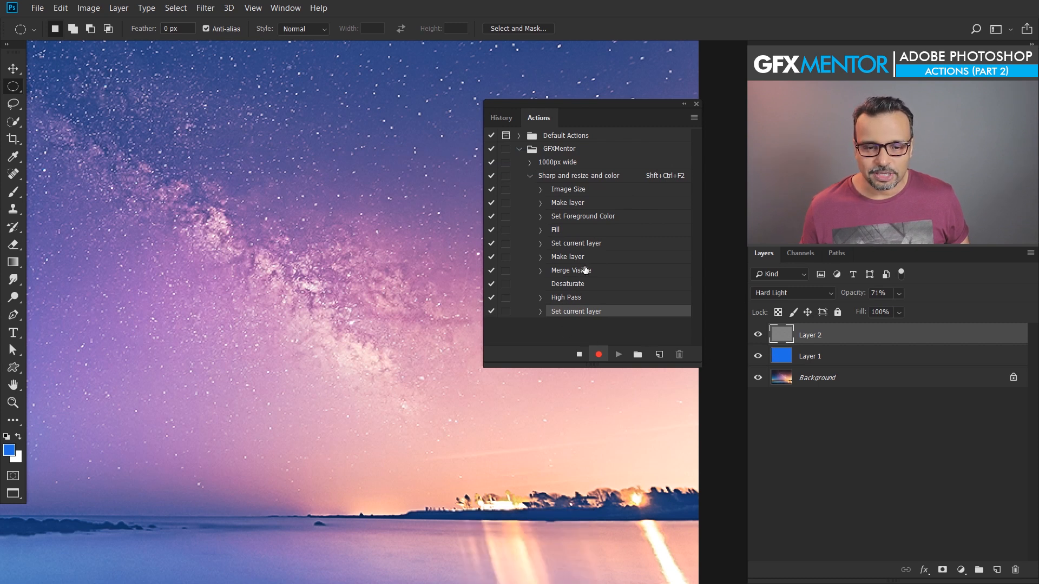
Stop recording and play the Sharp and resize and color action on the portrait photo
click(579, 356)
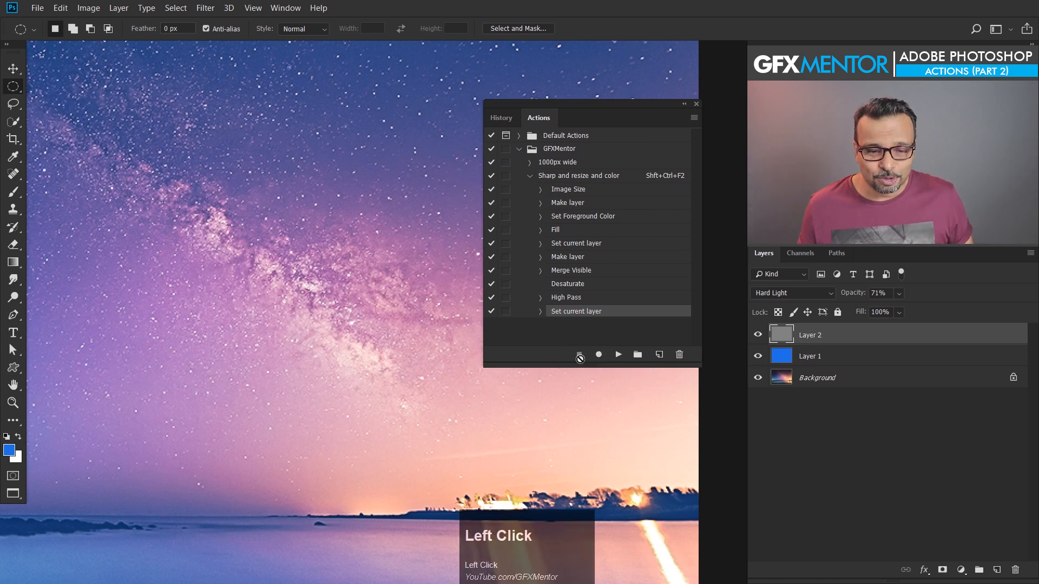
drag(366, 155, 391, 276)
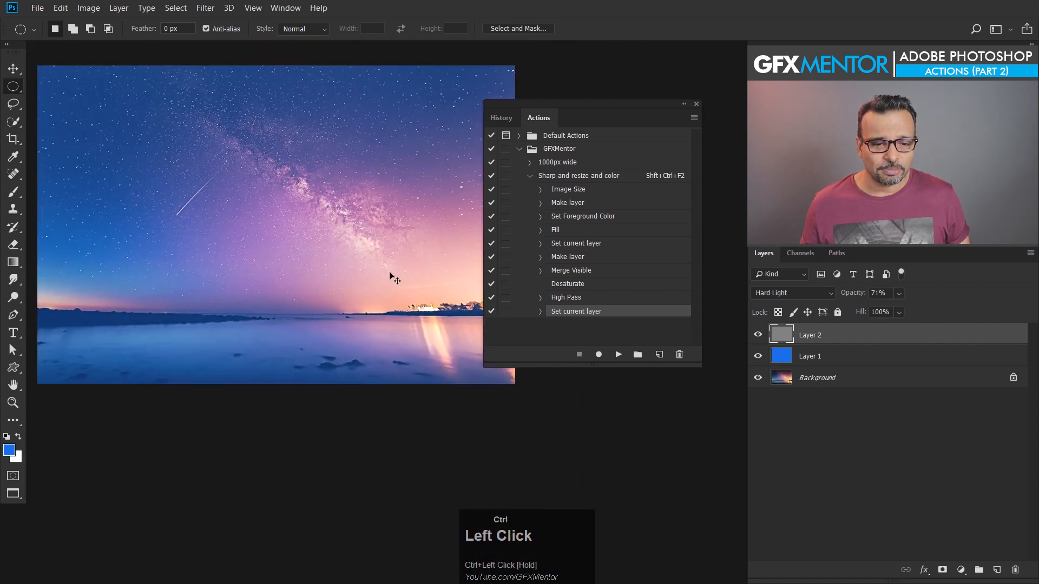
key(ctrl+Tab)
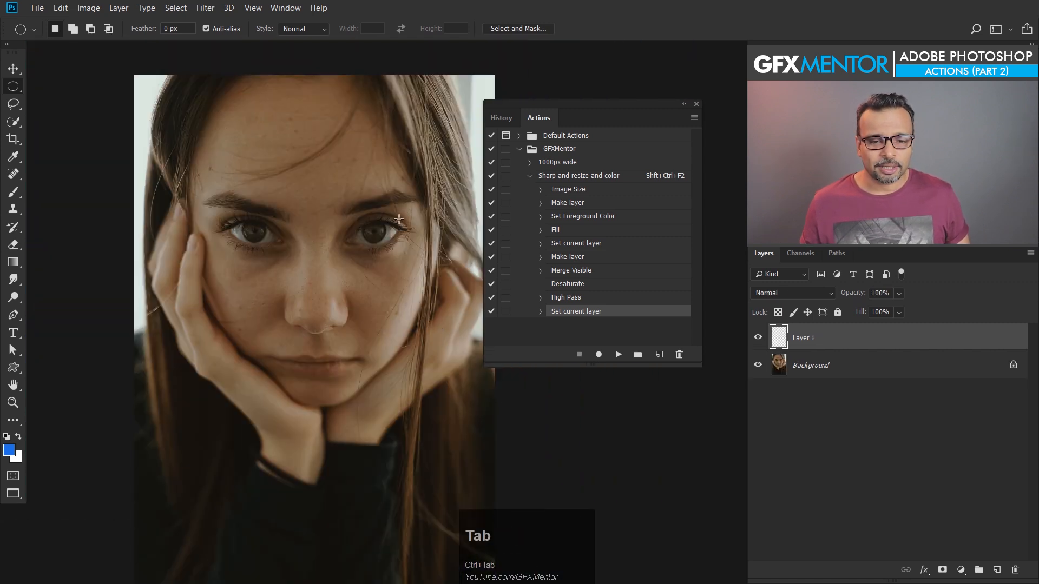
click(584, 178)
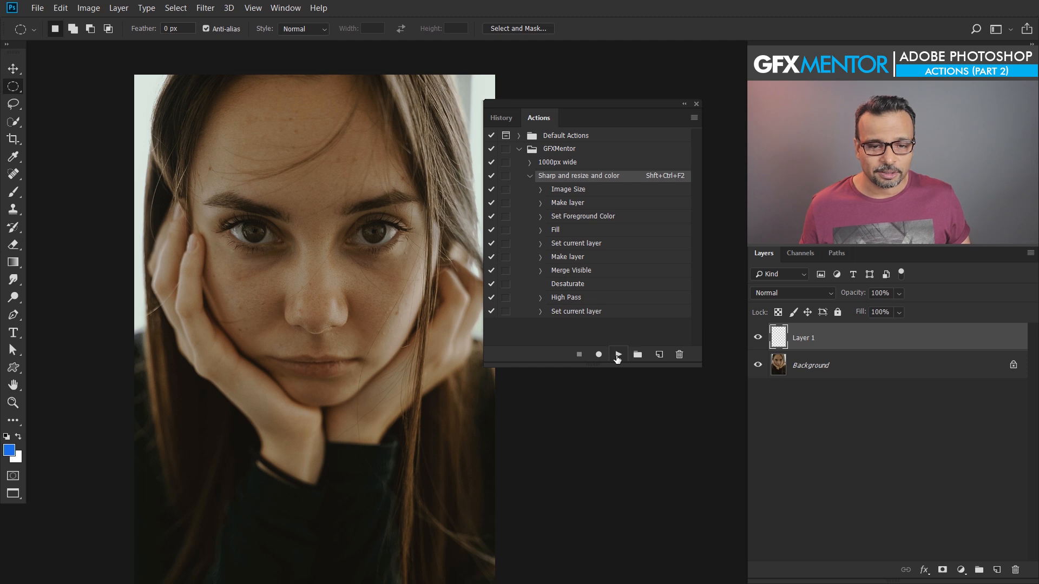
click(618, 358)
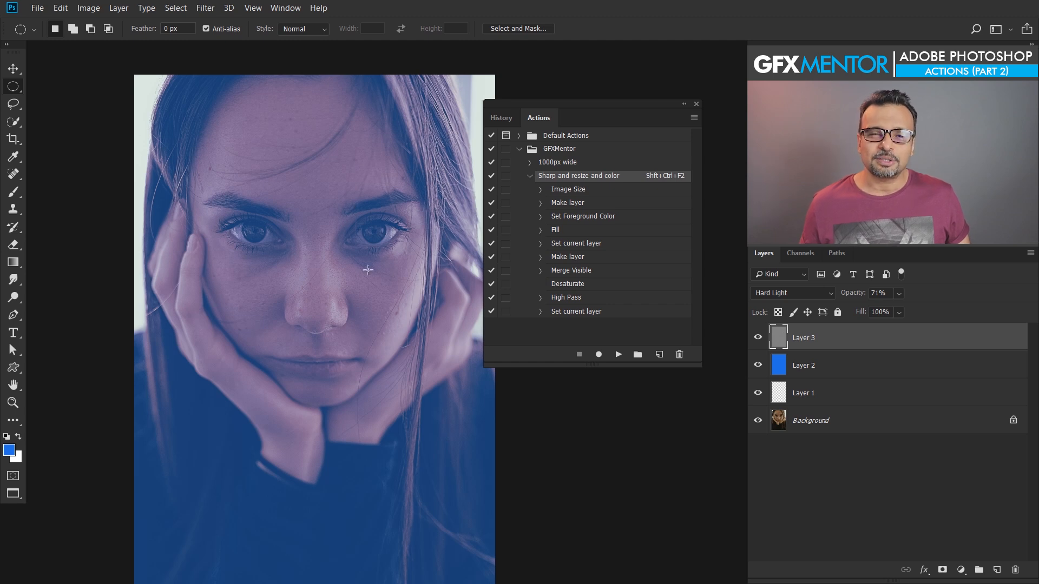
Try lowering the blue layer's opacity to 25% on the portrait
click(850, 370)
click(899, 293)
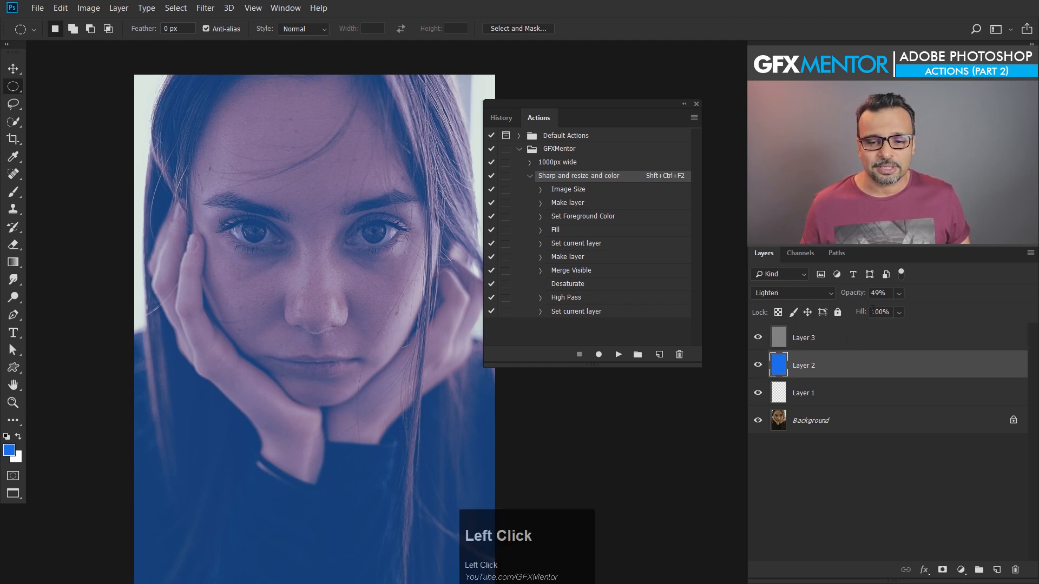
mouse_move(903, 308)
mouse_down()
mouse_move(881, 311)
mouse_move(892, 310)
mouse_up()
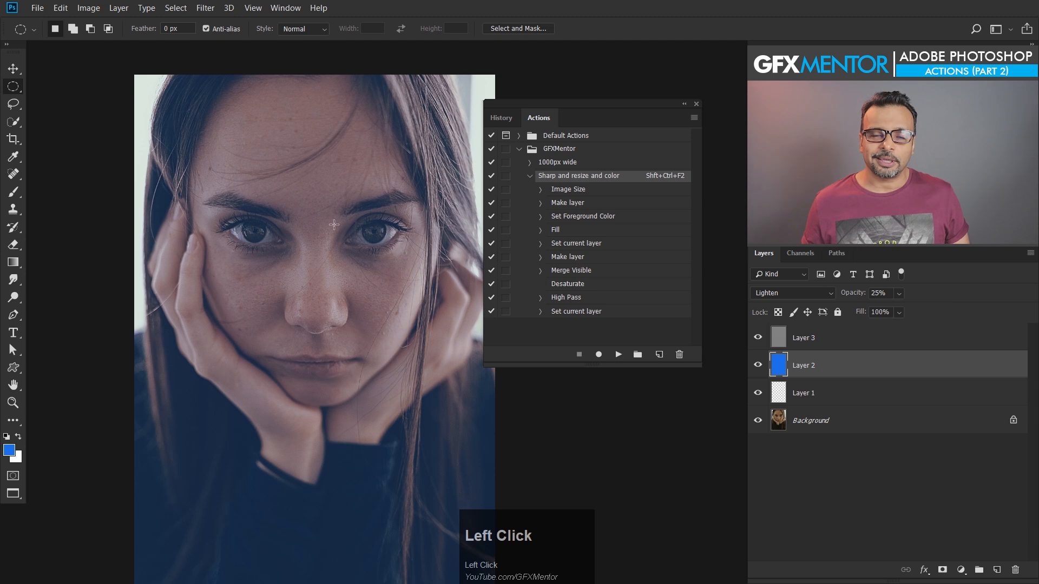
Compare the portrait at 100% zoom with the High Pass layer hidden and shown
click(795, 339)
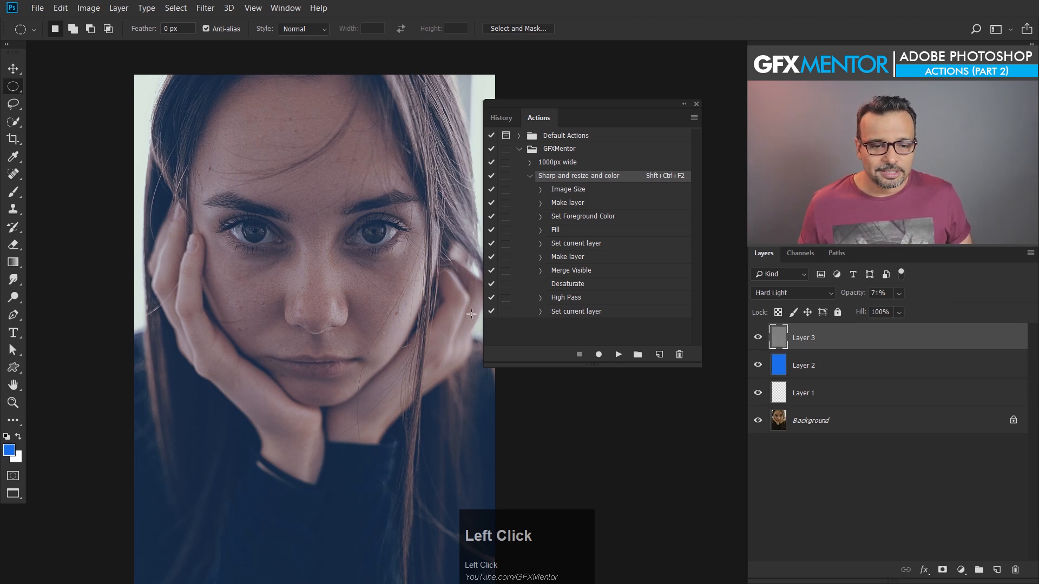
key(ctrl+1)
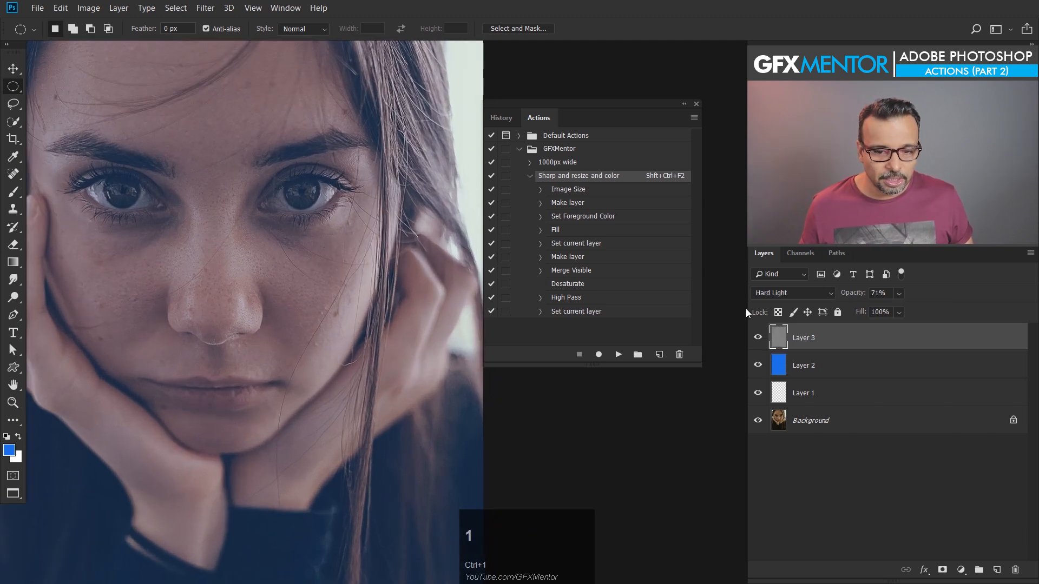
click(758, 339)
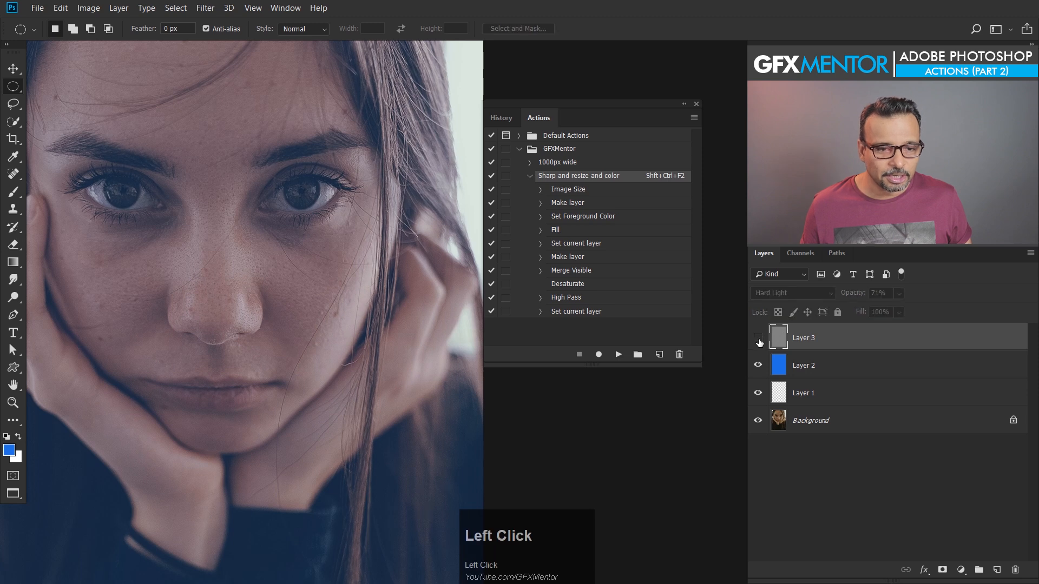
click(758, 338)
click(758, 338)
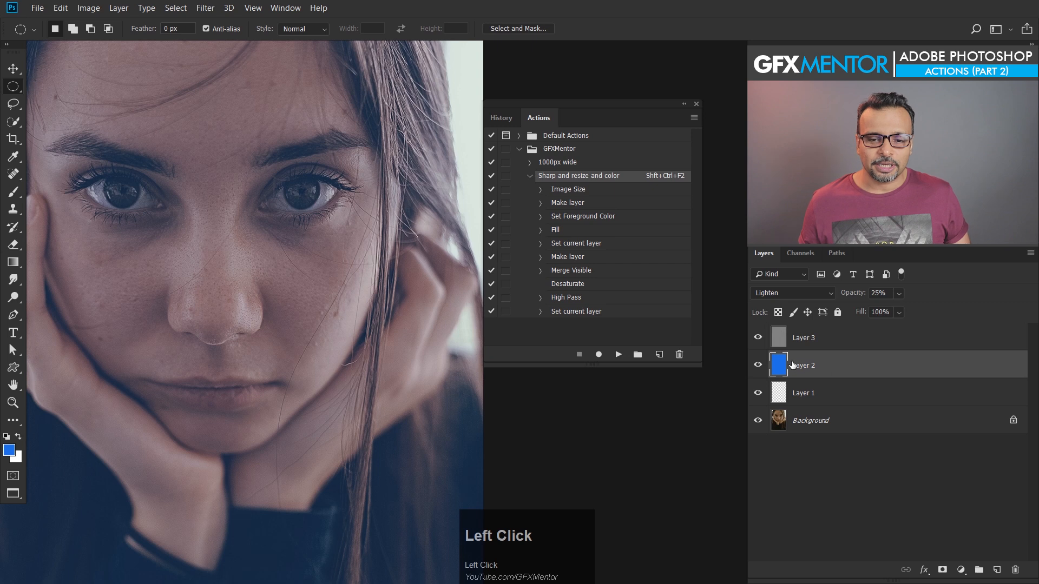
Undo all edits on the portrait back to its single Background layer
key(ctrl+alt+z)
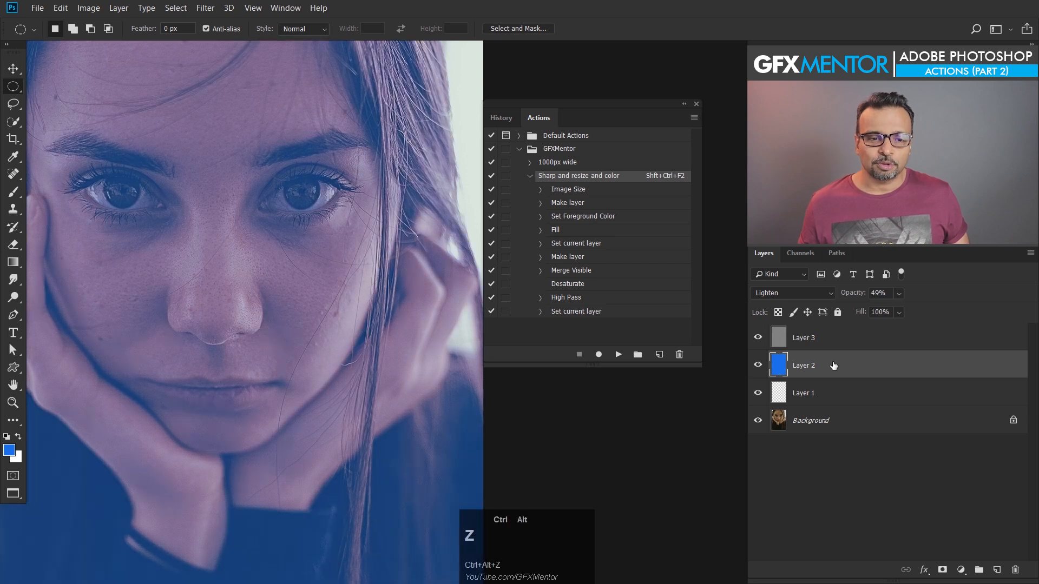
key(ctrl+alt+z)
key(ctrl+alt+z)
key(ctrl+alt+z)
key(ctrl+alt+z)
key(ctrl+alt+z)
key(ctrl+alt+z)
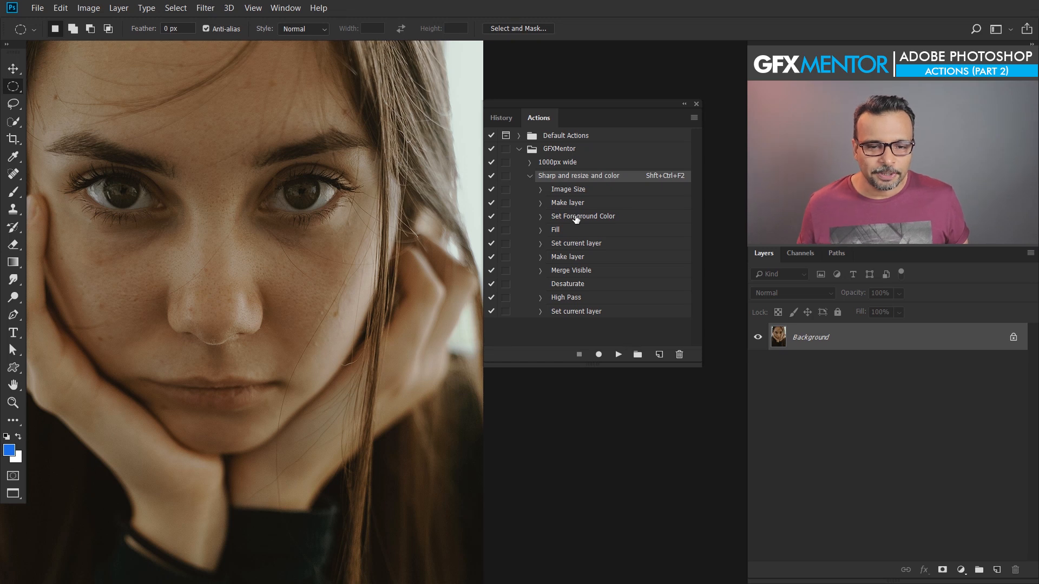
Examine the recorded HSB values of the action's Set Foreground Color step
click(575, 218)
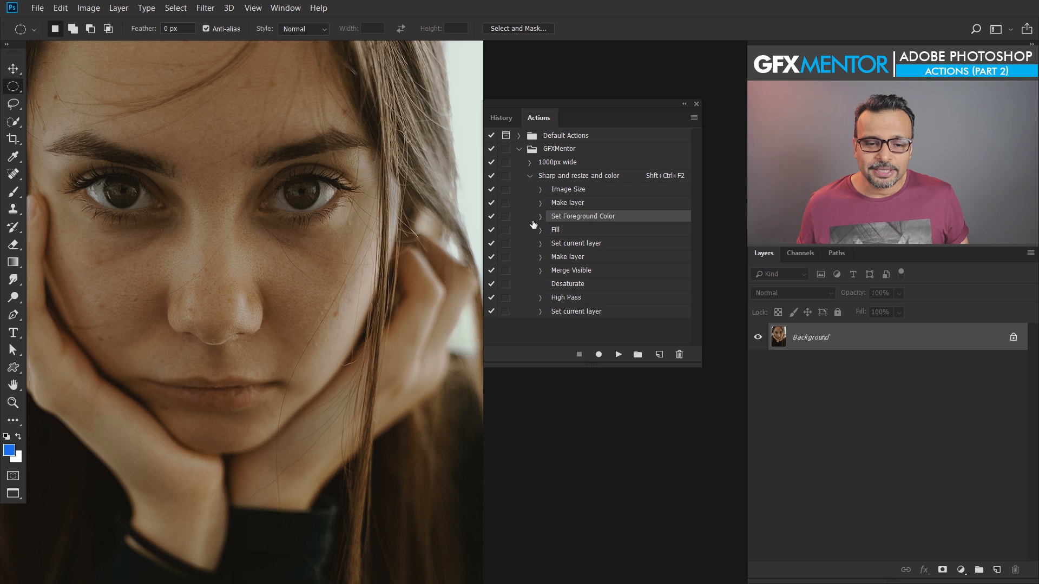
click(505, 217)
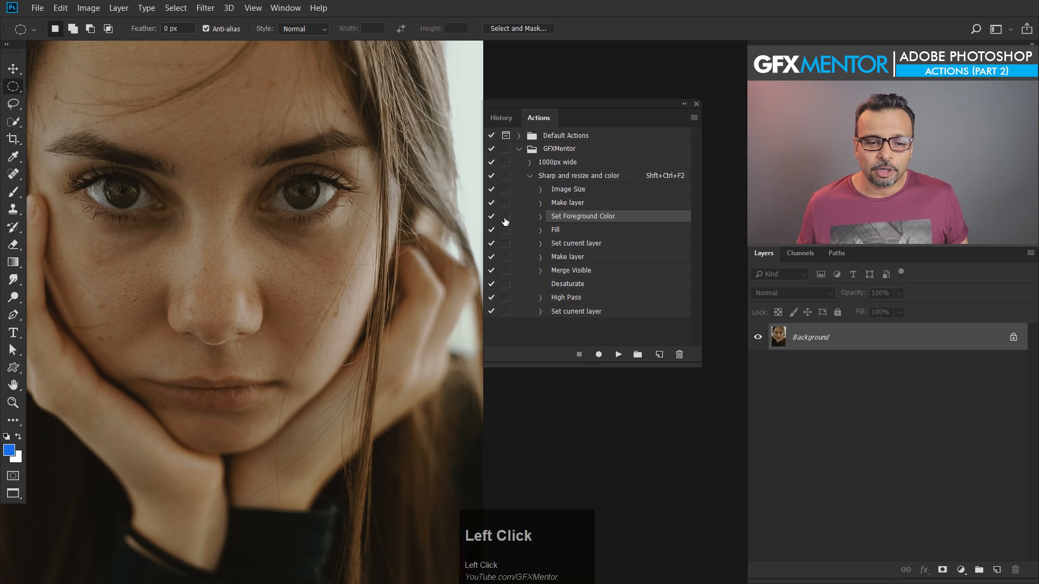
click(540, 217)
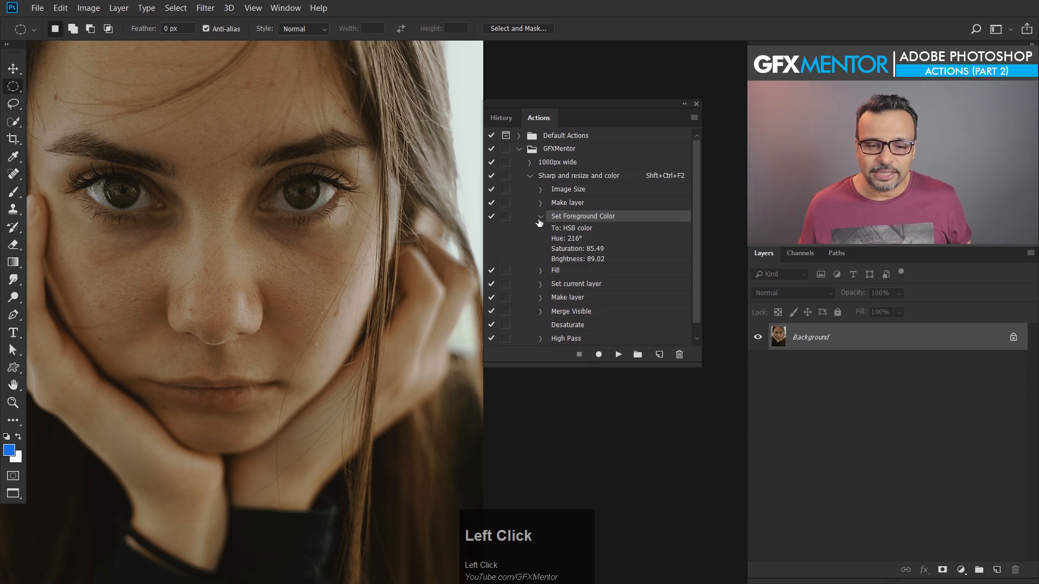
click(542, 217)
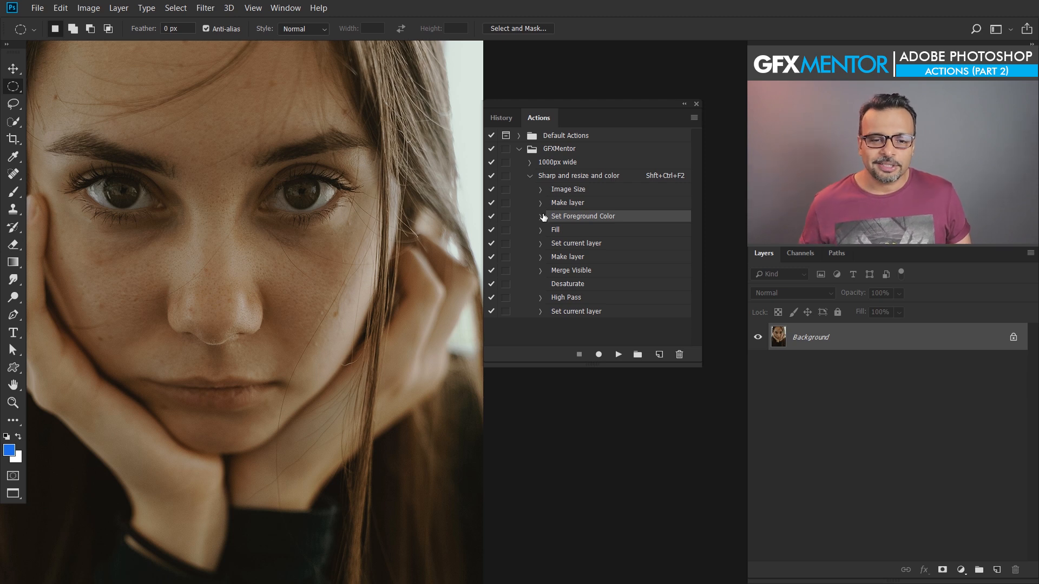
Play the whole Sharp and resize and color action again on the portrait
click(559, 190)
click(564, 177)
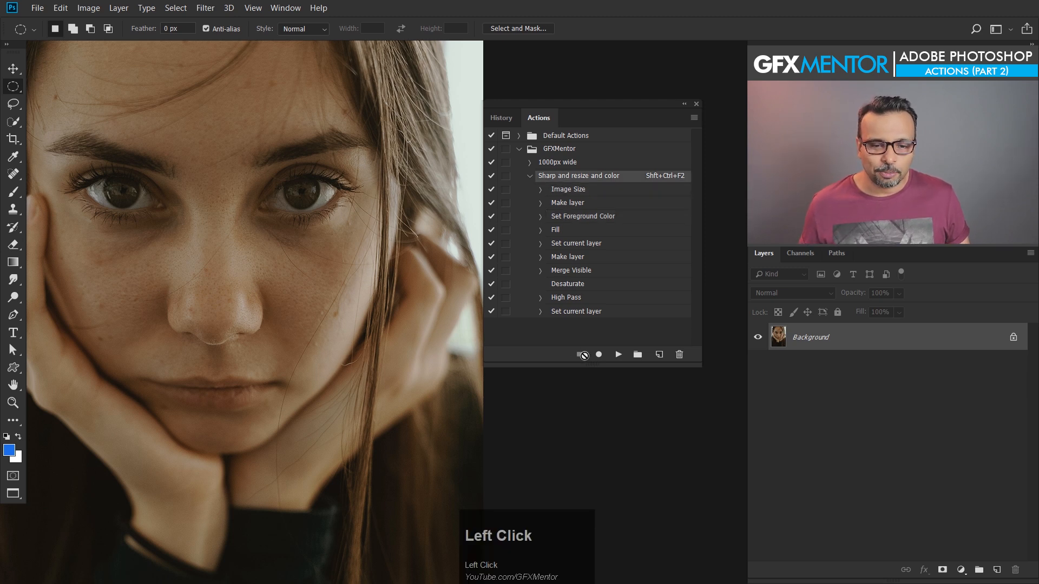
click(618, 354)
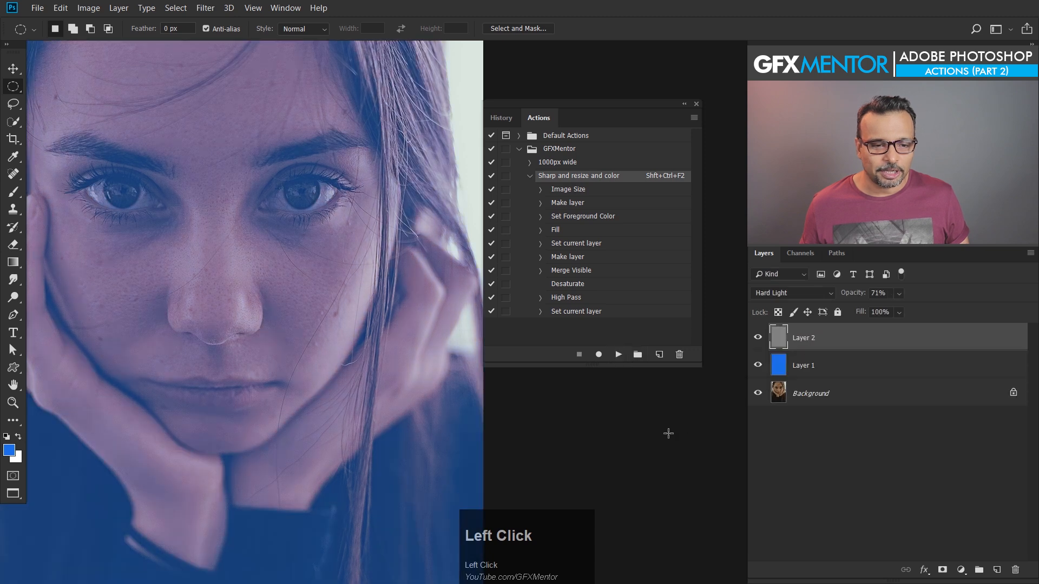
key(space)
drag(248, 301, 304, 304)
Try a 20% opacity on the blue Layer 1 and undo it
click(848, 369)
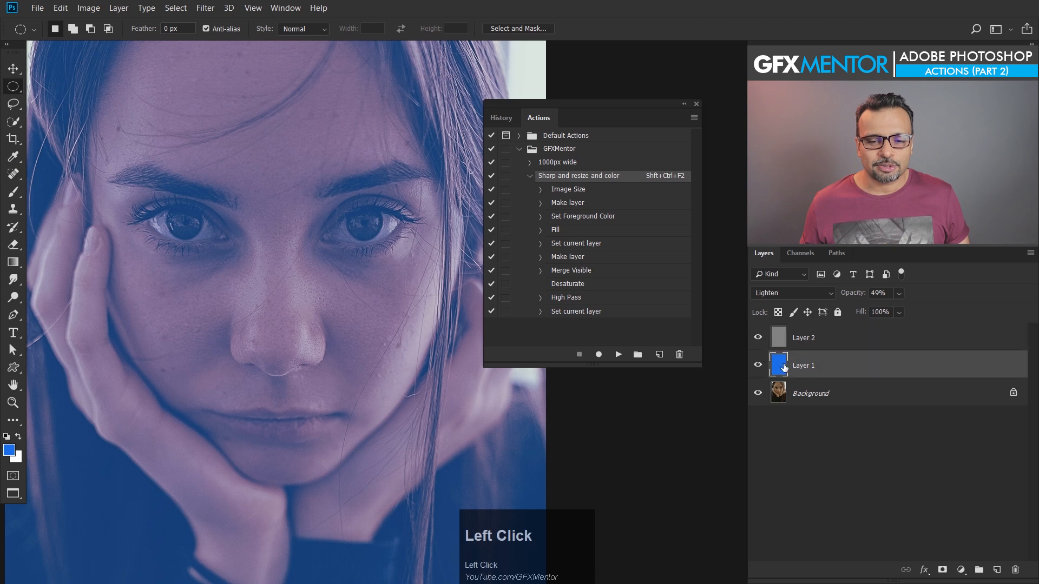
drag(898, 310, 888, 309)
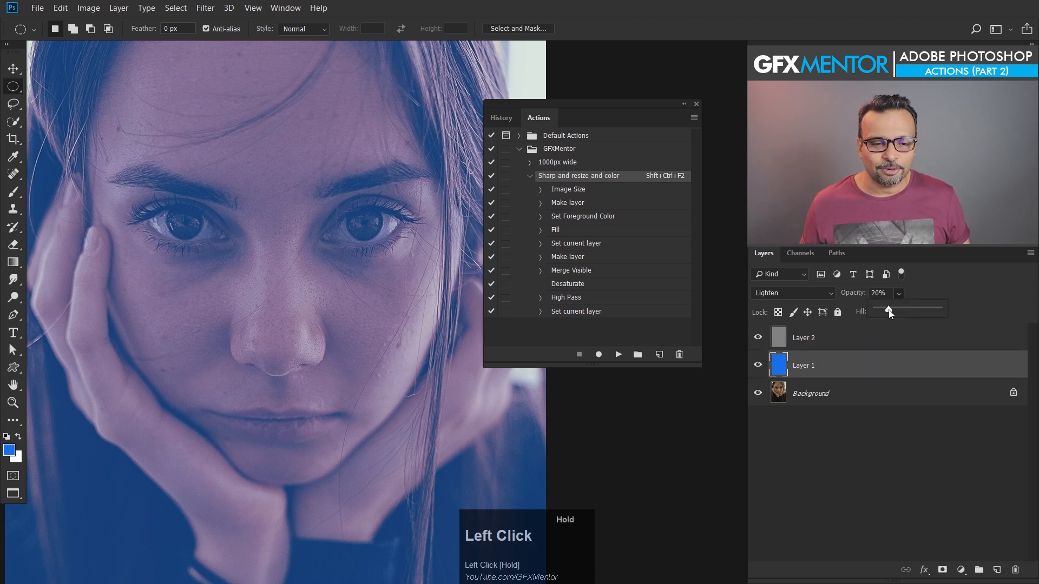
key(ctrl+alt+z)
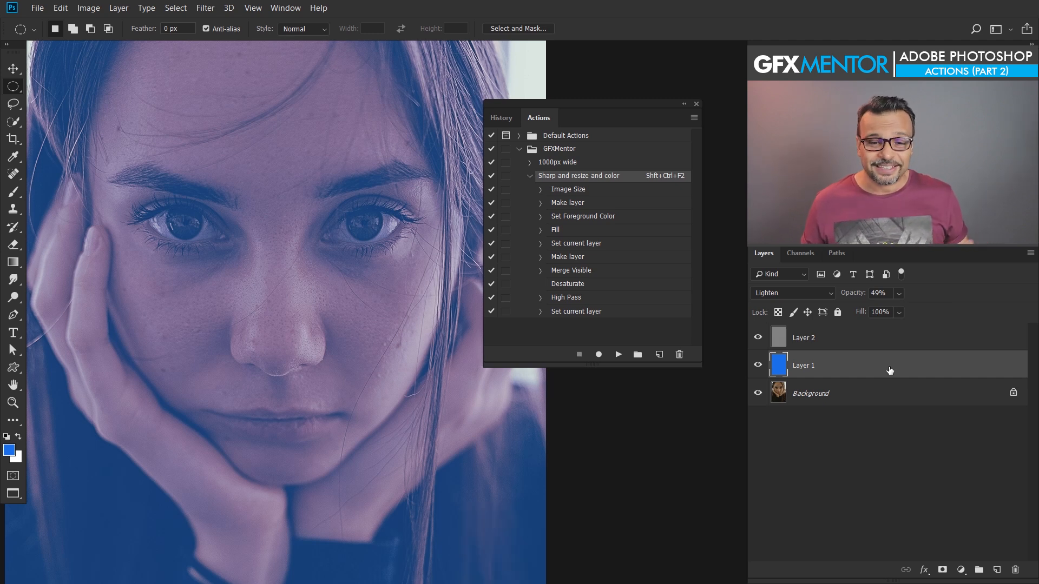
Delete the Set Foreground Color and Fill steps from the Sharp and resize and color action
click(555, 217)
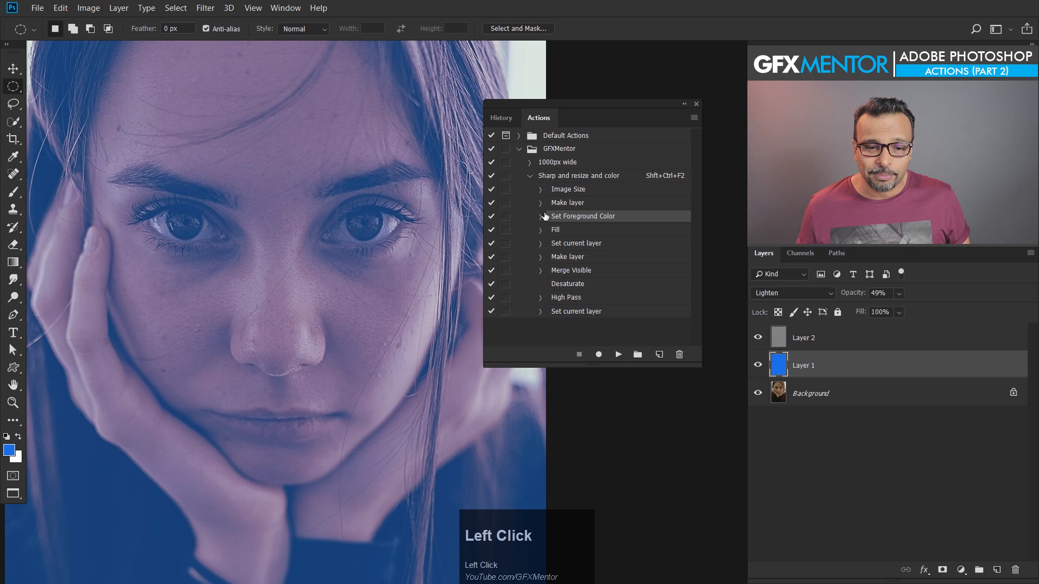
click(540, 217)
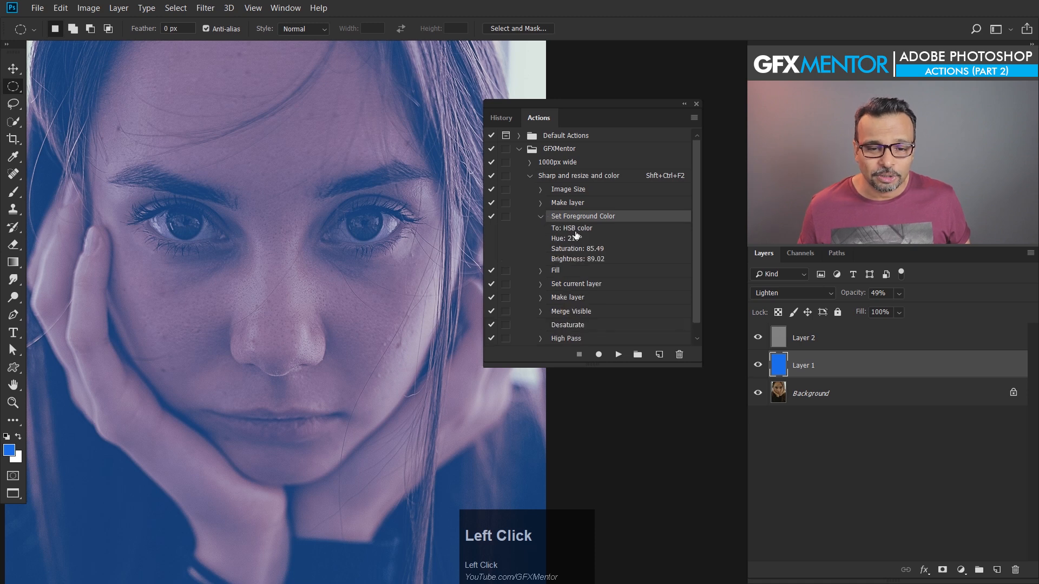
click(541, 218)
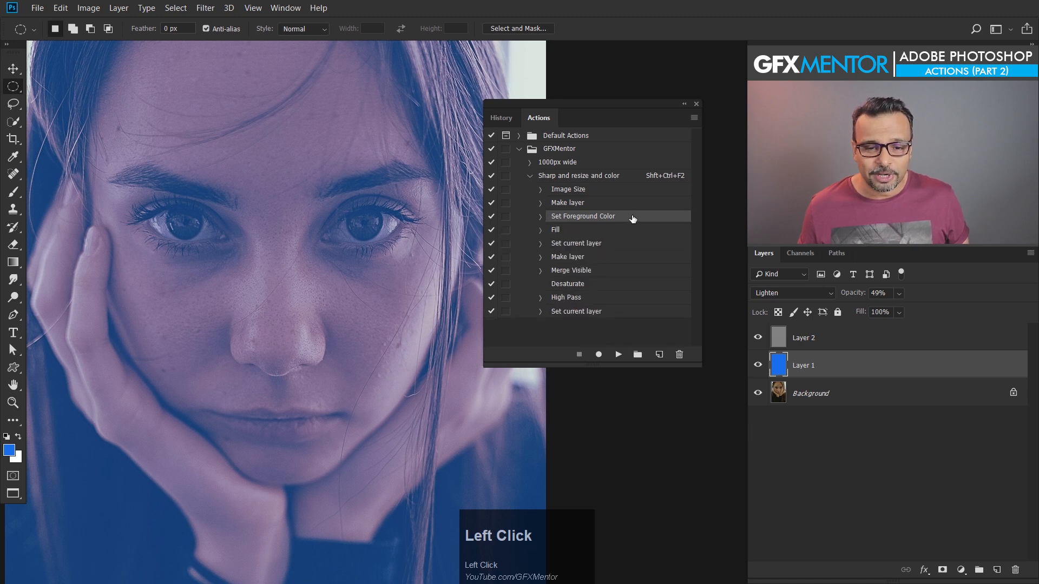
drag(636, 220, 679, 356)
drag(584, 217, 679, 355)
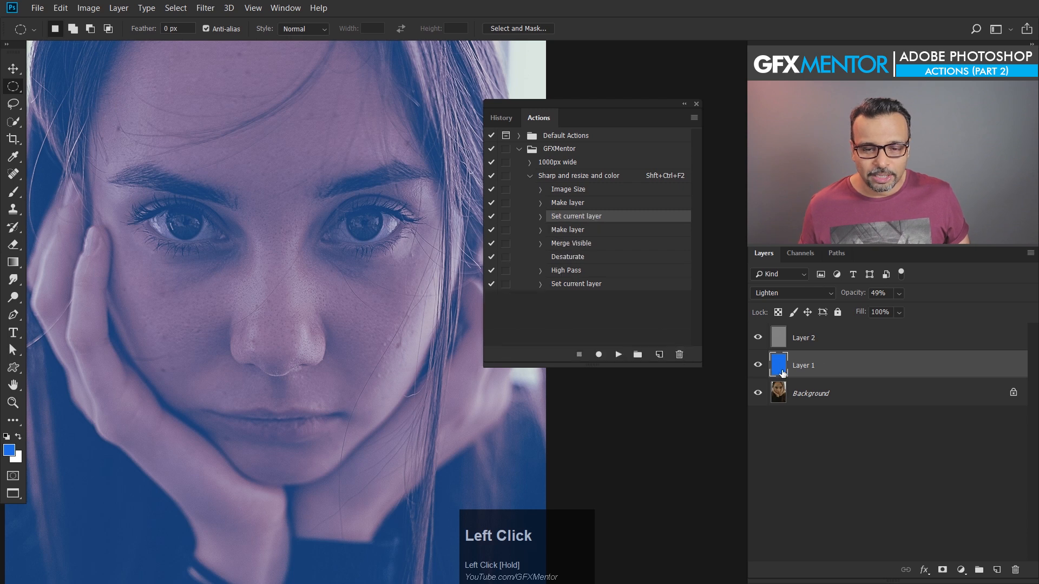
Replace the blue Layer 1 with a new empty layer and resume recording after the action's first Make layer step
drag(882, 377, 1014, 570)
click(997, 570)
click(582, 207)
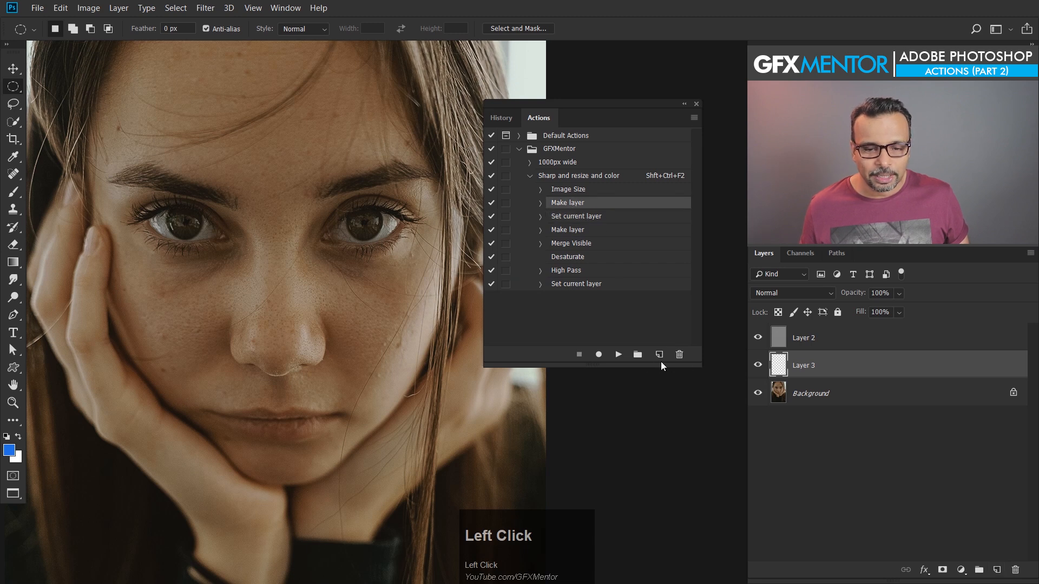
click(599, 355)
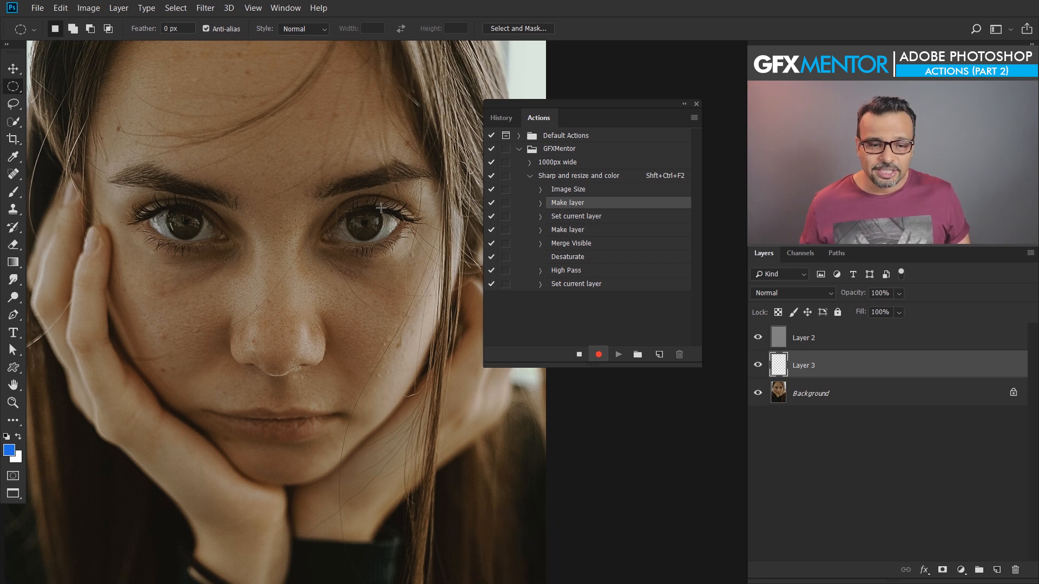
Fill the new empty layer with a custom lighter blue chosen through the Fill command's Color contents option
key(shift)
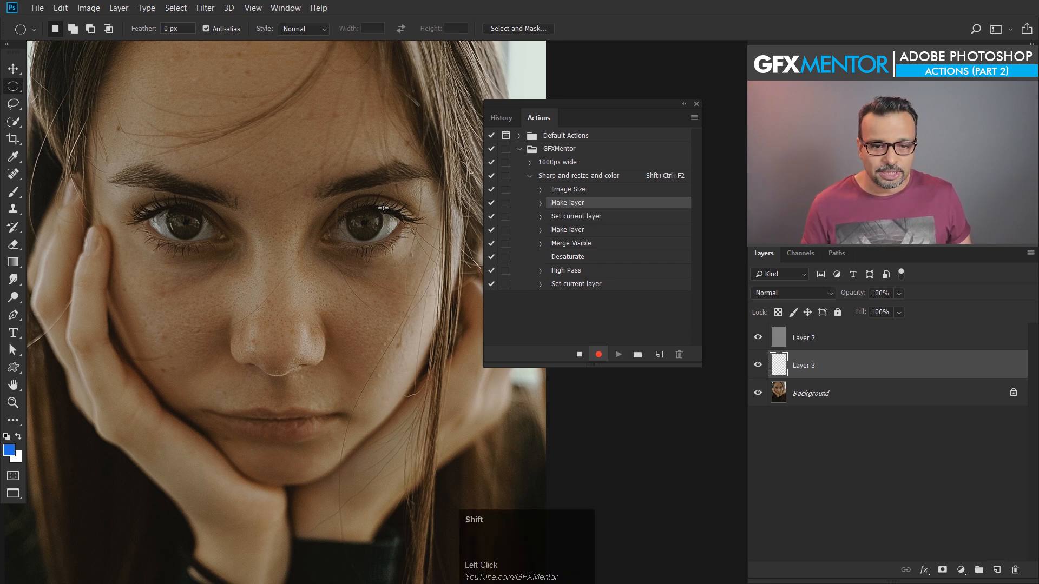
key(shift+BackSpace)
drag(461, 123, 344, 133)
click(358, 154)
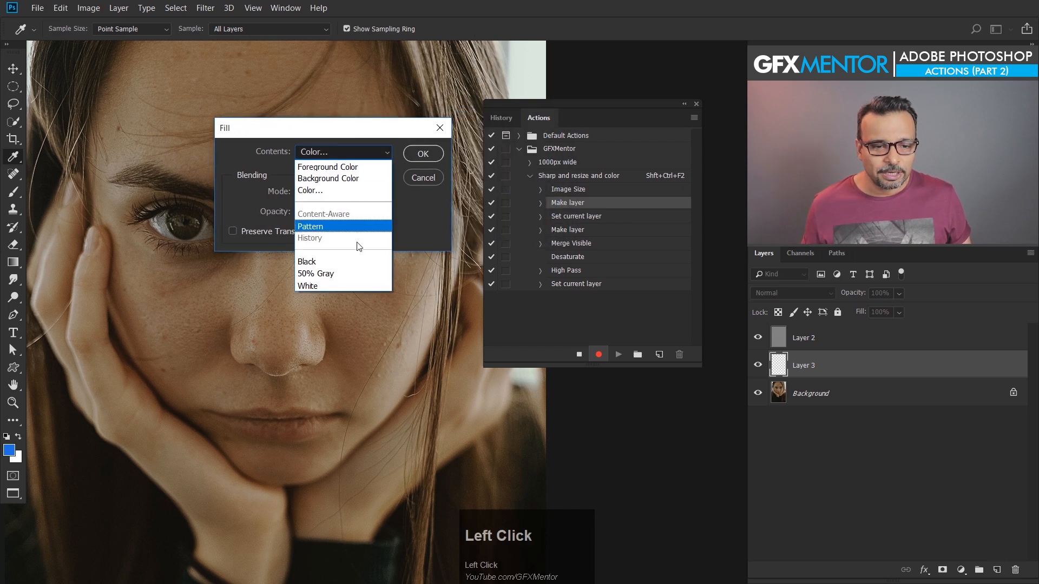
click(321, 195)
drag(452, 224, 371, 217)
click(369, 325)
drag(404, 322, 406, 321)
drag(341, 275, 366, 281)
click(503, 244)
click(429, 154)
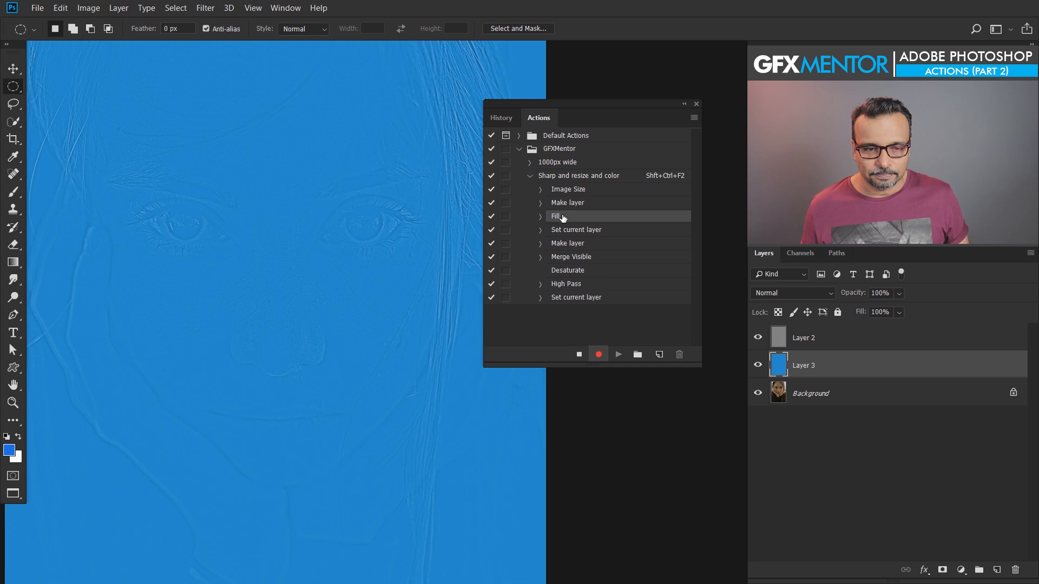
Set the blue Layer 3 to Lighten blend mode at 51% opacity in its blending options and stop recording the action
click(901, 374)
double_click(900, 374)
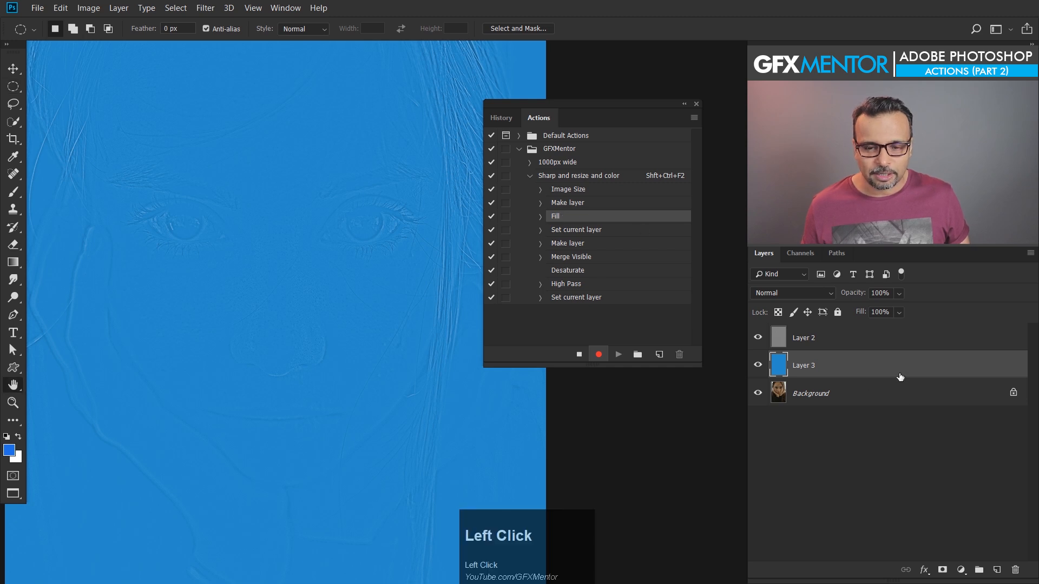
drag(452, 220, 414, 222)
click(421, 204)
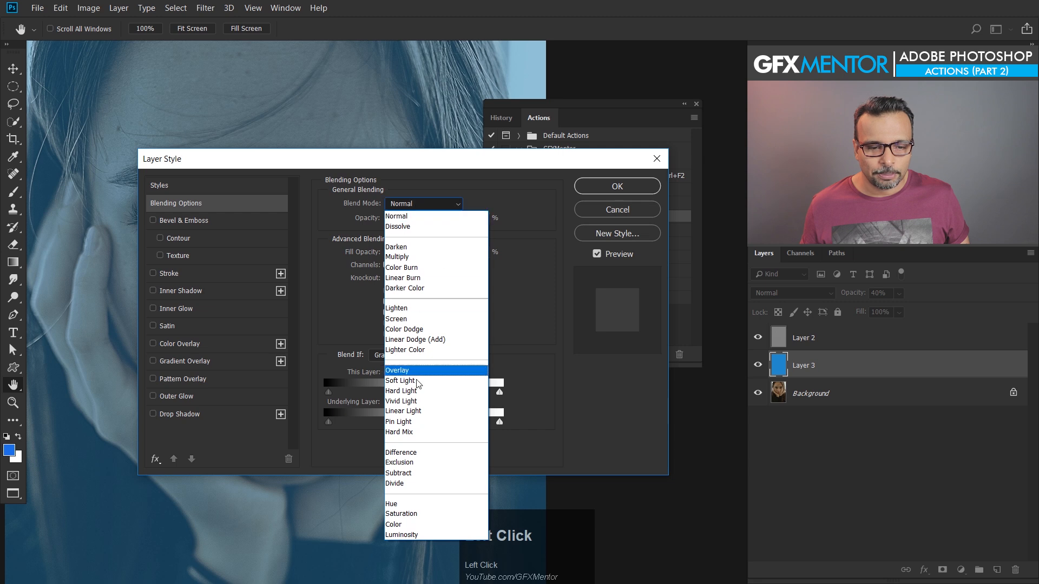
click(417, 308)
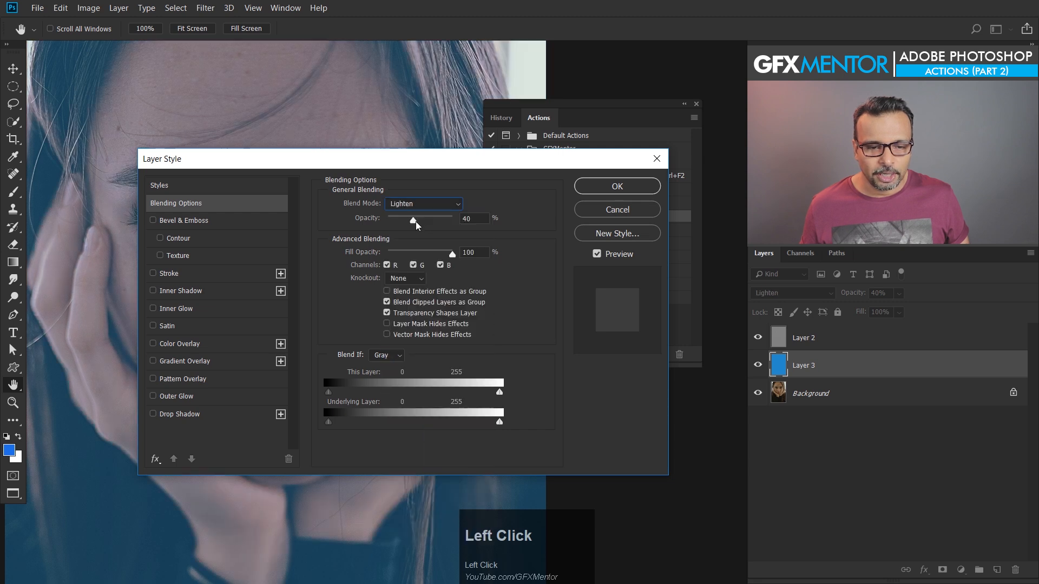
drag(416, 221, 426, 222)
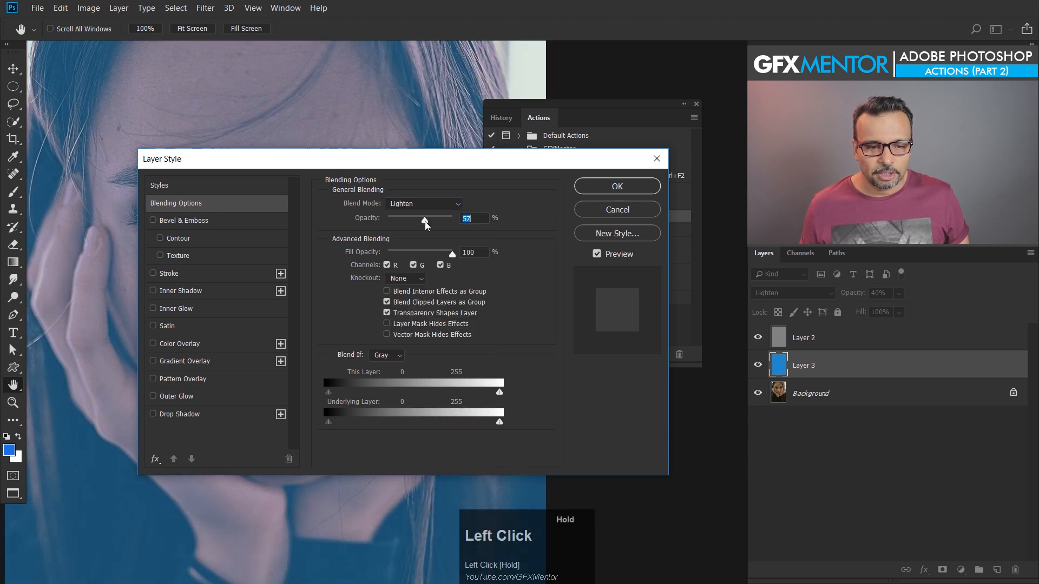
click(614, 198)
click(578, 354)
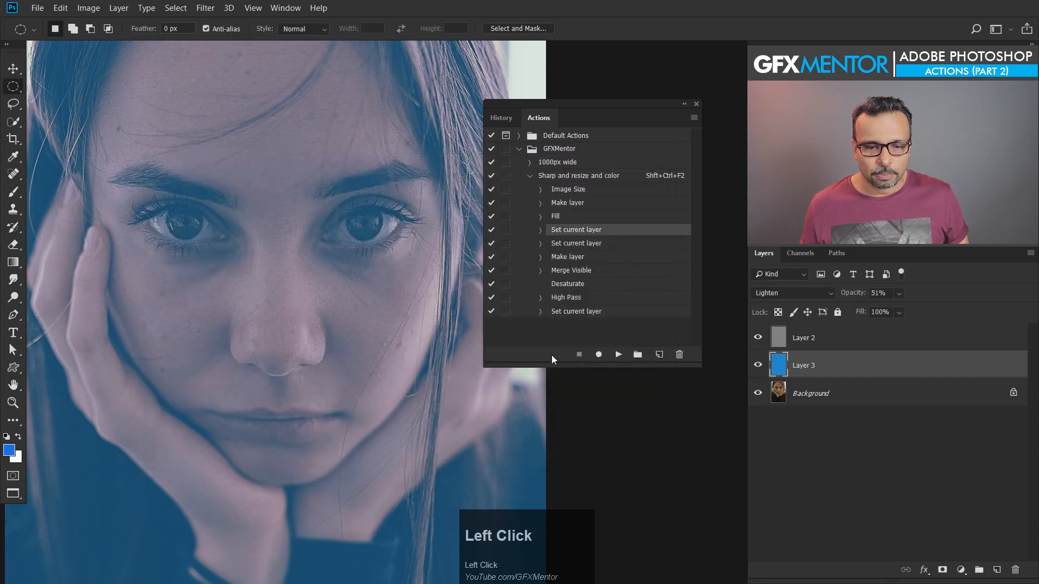
Delete the older Set current layer step that directly precedes the second Make layer step in the Sharp and resize and color action
click(577, 244)
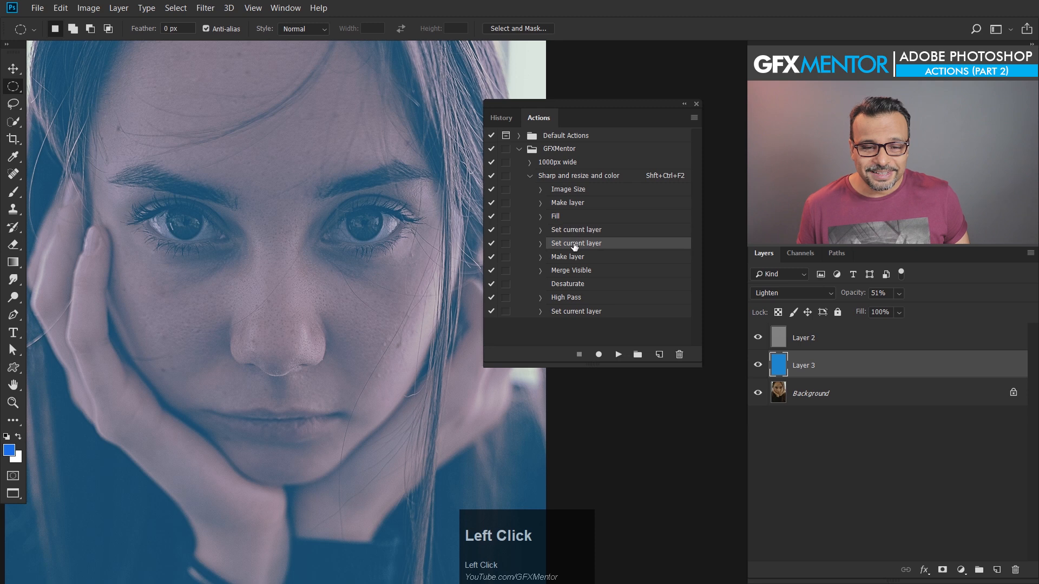
click(540, 244)
click(541, 243)
drag(627, 249, 679, 354)
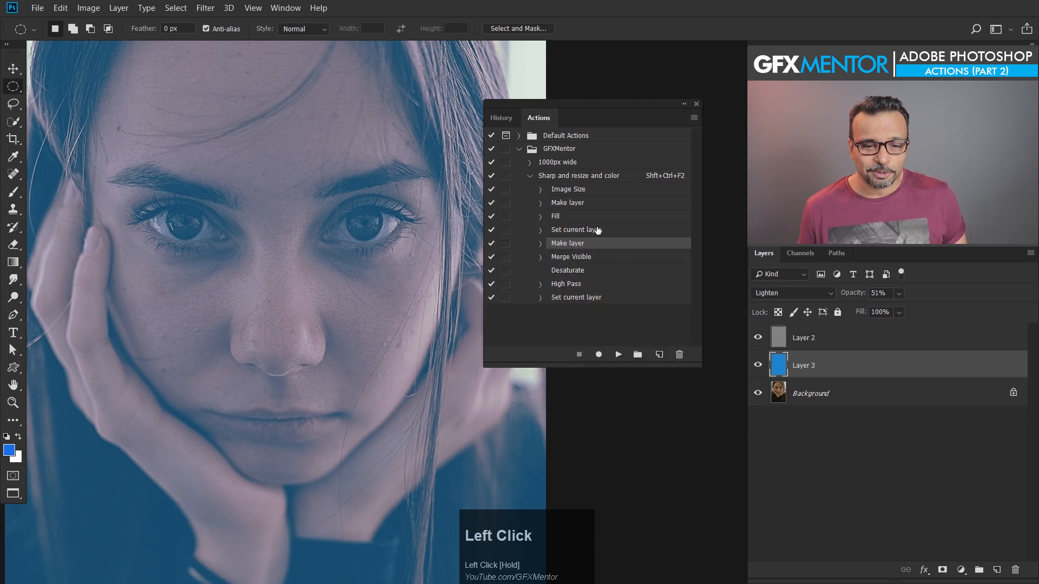
click(585, 233)
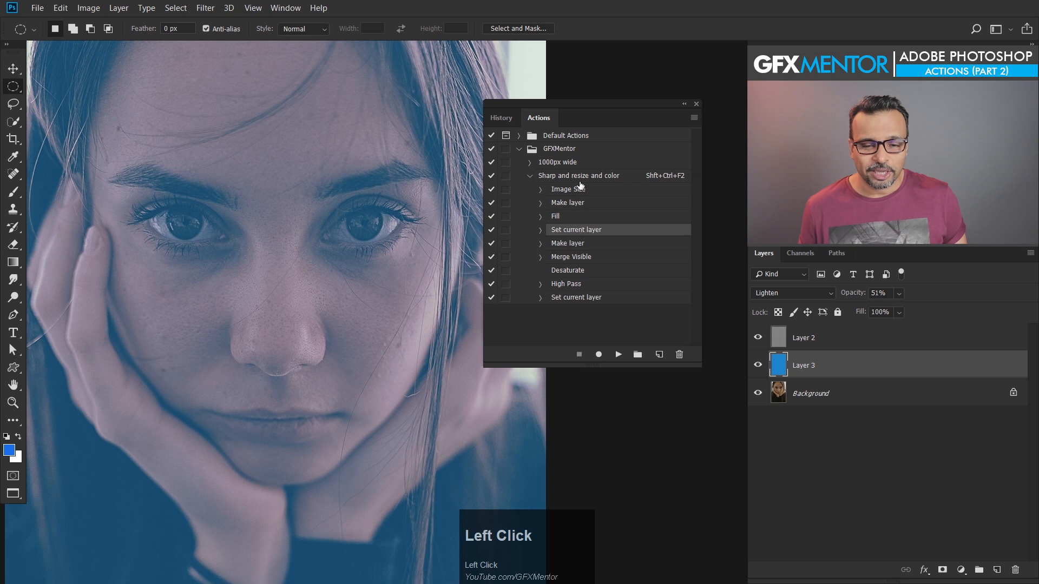
Undo the layer edits and revert the portrait to its saved original state
key(ctrl+alt+z)
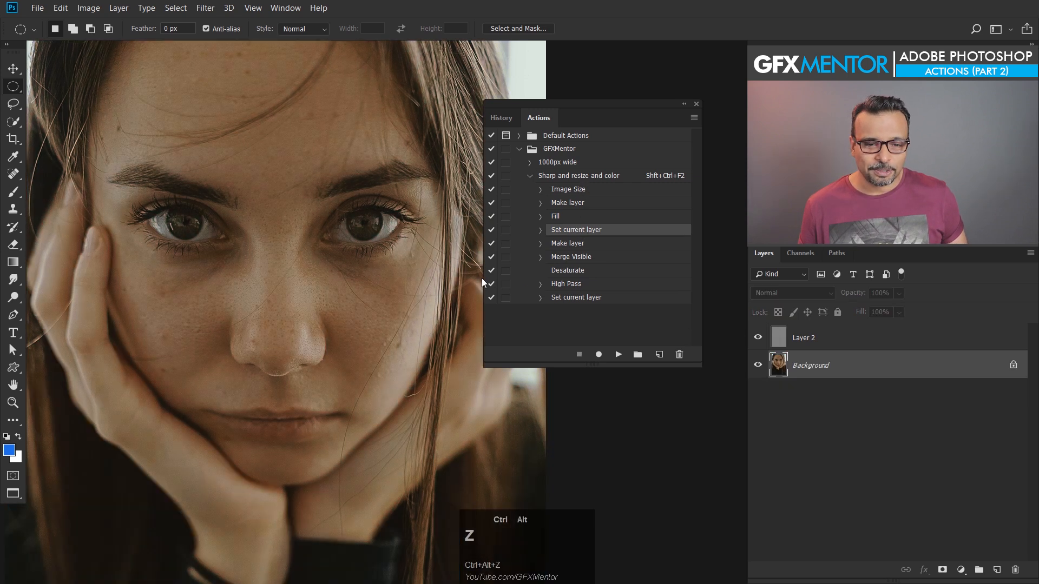
key(ctrl+alt+z)
key(ctrl+alt+z)
key(ctrl+alt+z)
key(ctrl+alt+z)
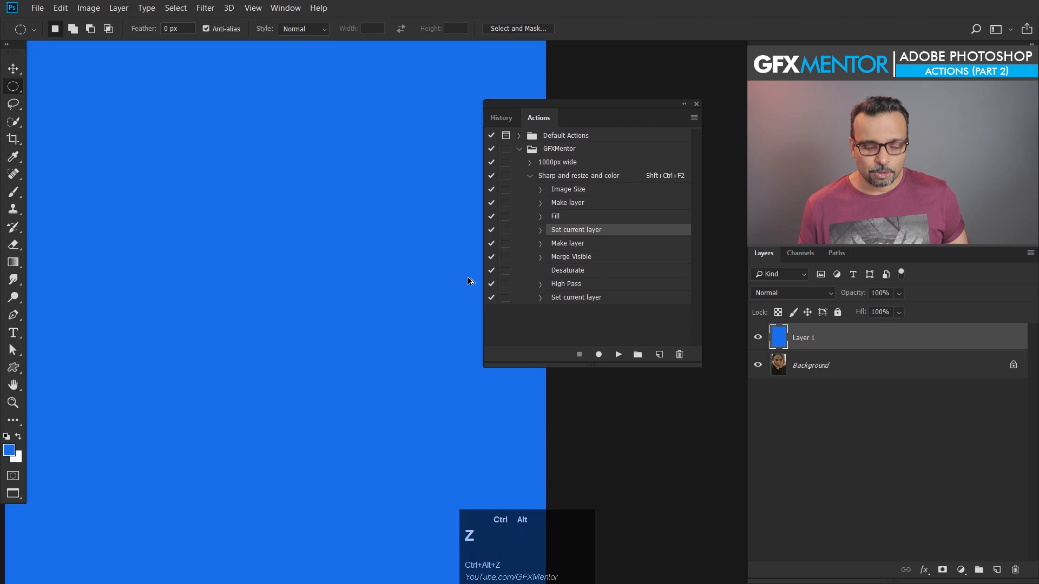
key(F12)
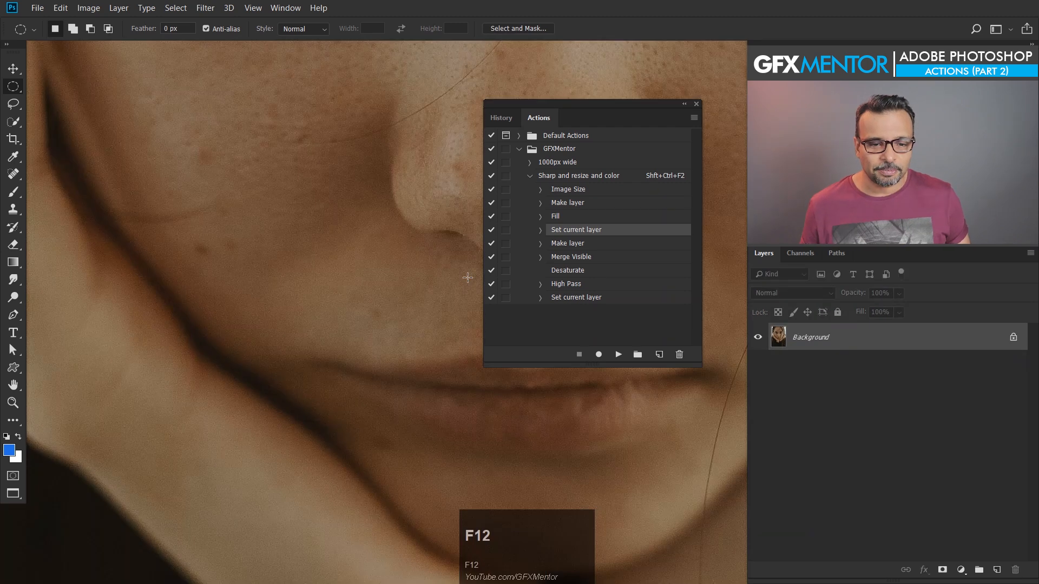
drag(439, 139, 258, 313)
drag(394, 151, 320, 199)
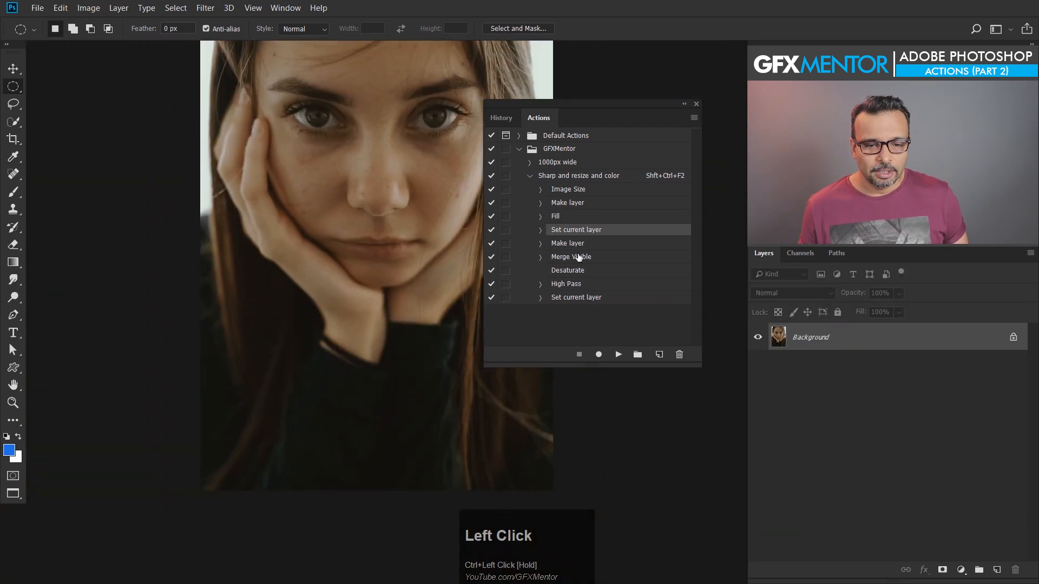
Play the Sharp and resize and color action on the original portrait and inspect the resulting blue tint and sharpening
click(592, 177)
click(619, 357)
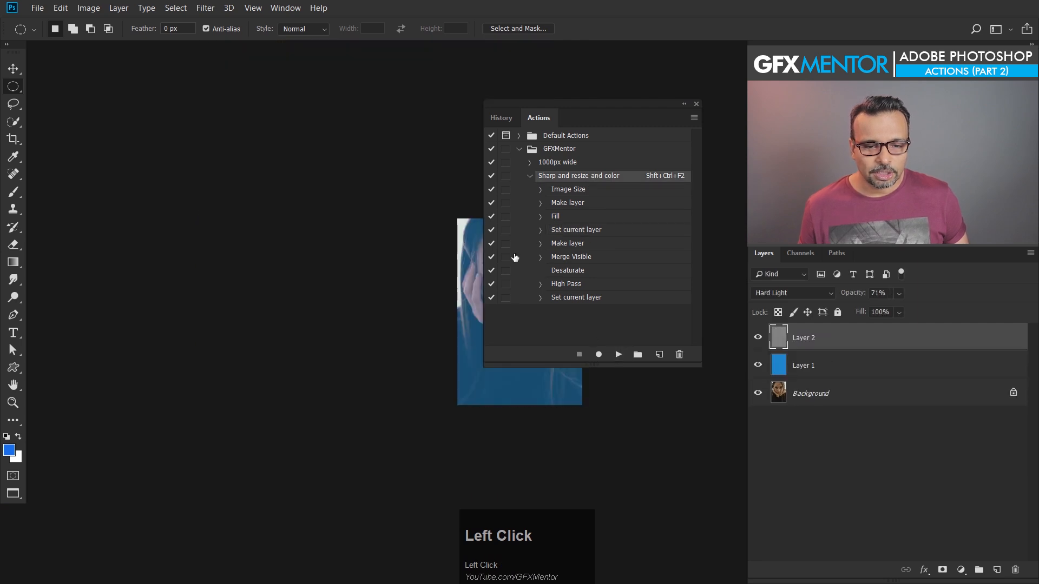
drag(532, 386, 375, 364)
drag(382, 230, 453, 295)
drag(343, 385, 340, 202)
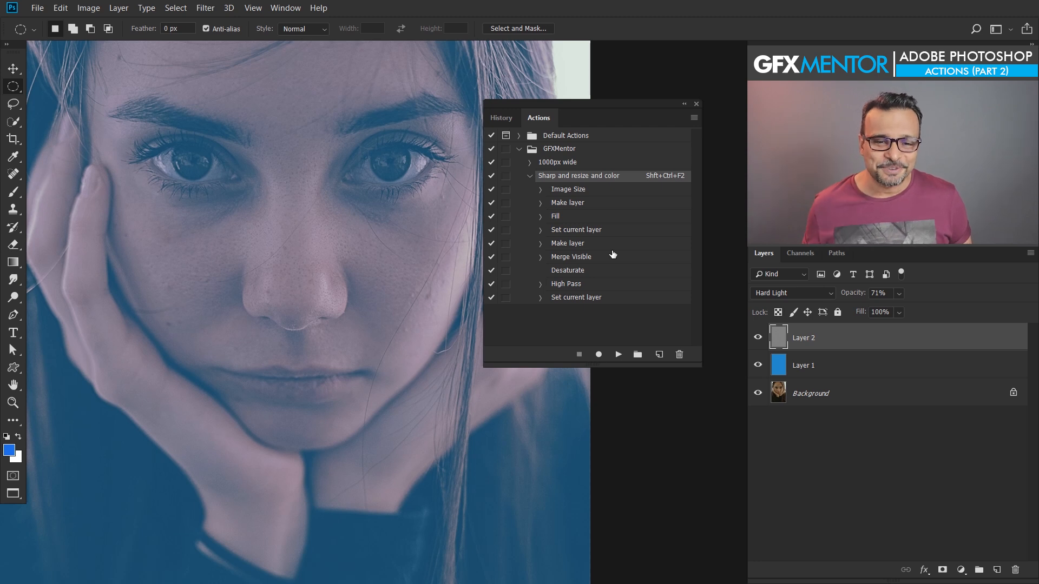
Discard everything the played action did by reverting the portrait to its saved version
key(ctrl+alt+z)
key(ctrl+alt+z)
key(ctrl+alt+z)
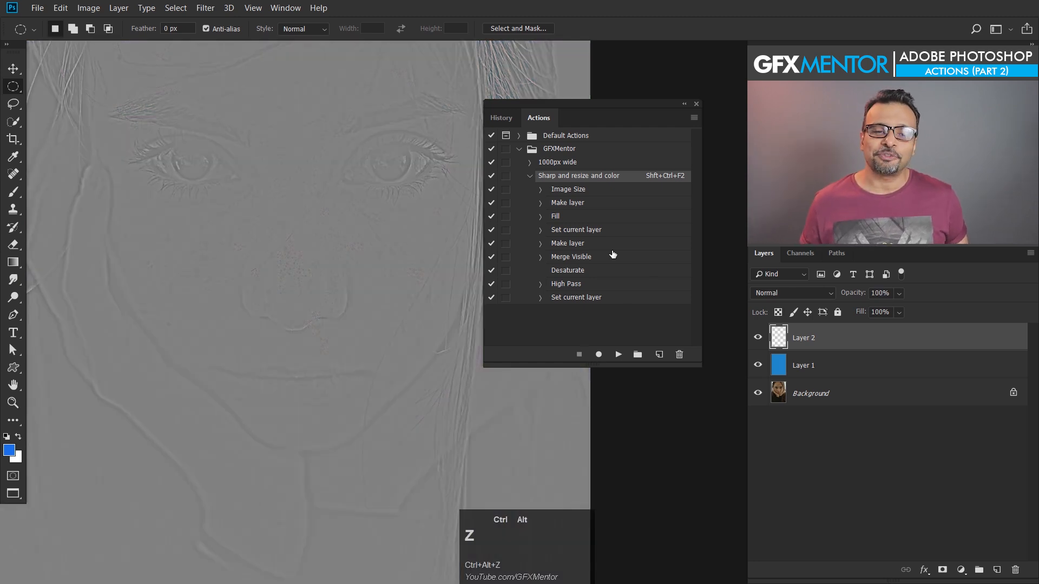
key(ctrl+alt+z)
key(ctrl+alt+z)
key(F12)
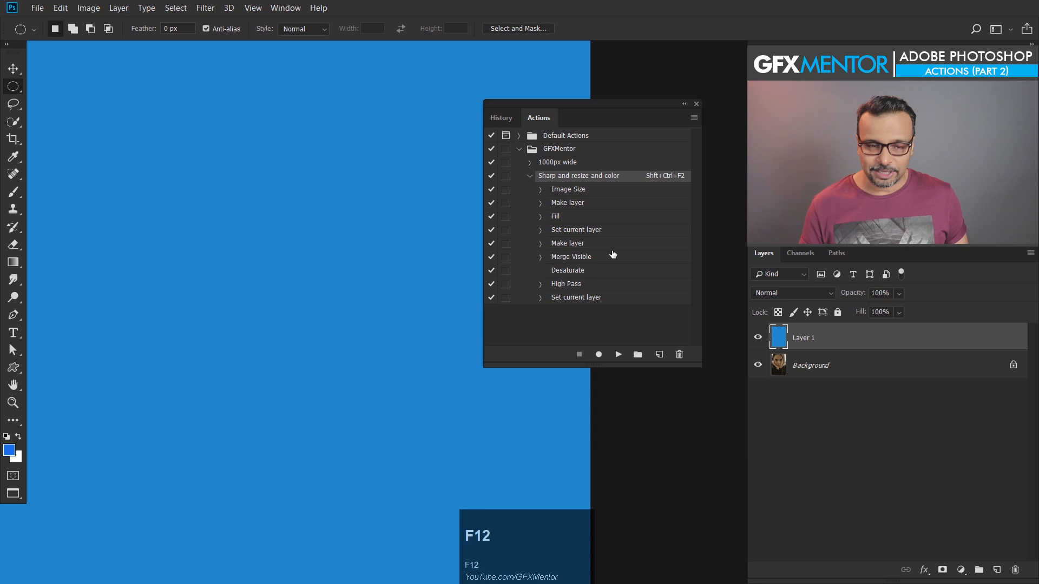
drag(408, 112, 220, 283)
drag(333, 138, 187, 236)
drag(255, 158, 256, 278)
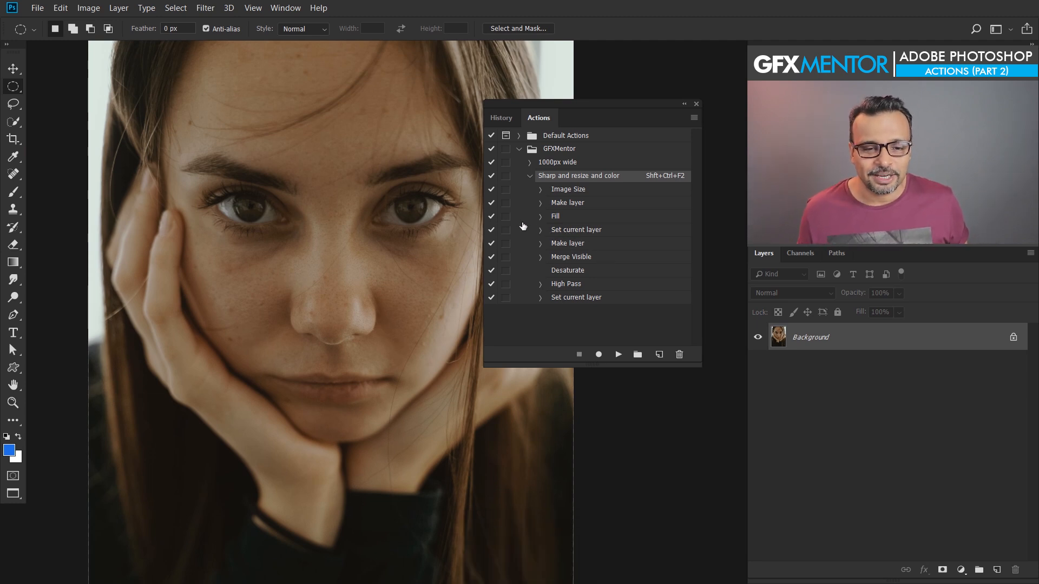
Enable the dialog pause for the Fill step of the Sharp and resize and color action and review its recorded settings
click(506, 217)
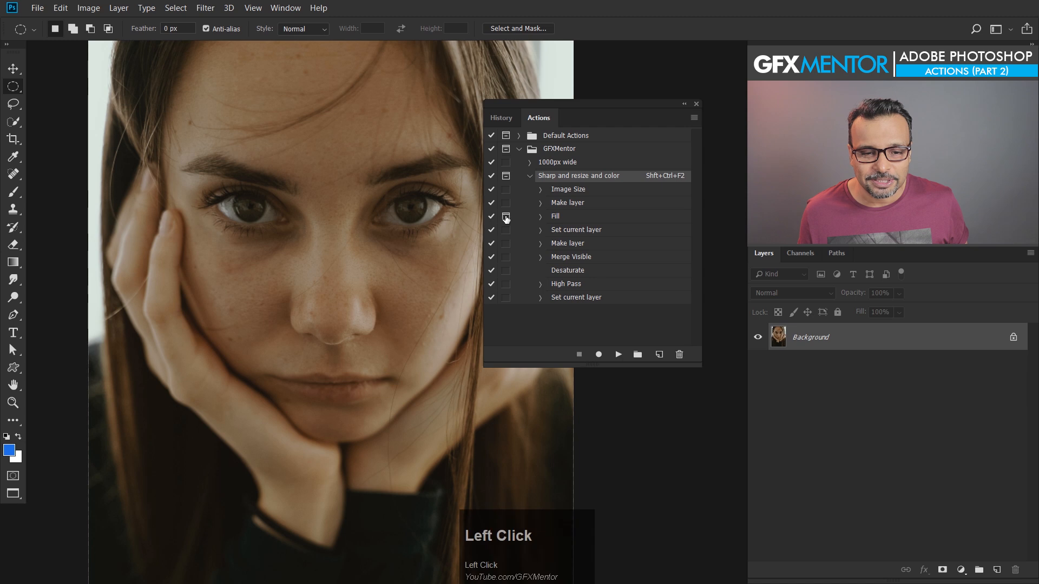
click(541, 217)
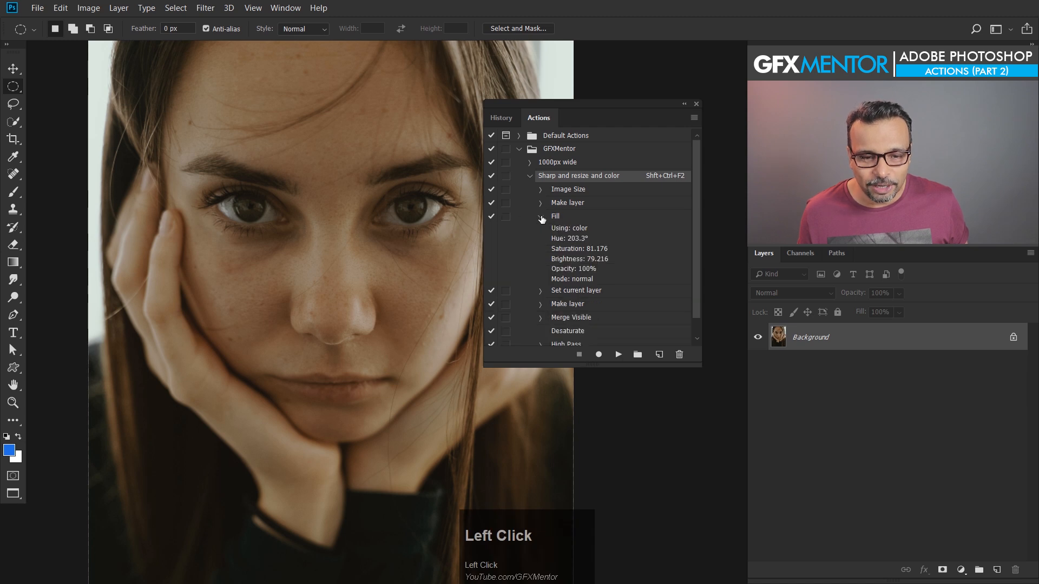
click(506, 218)
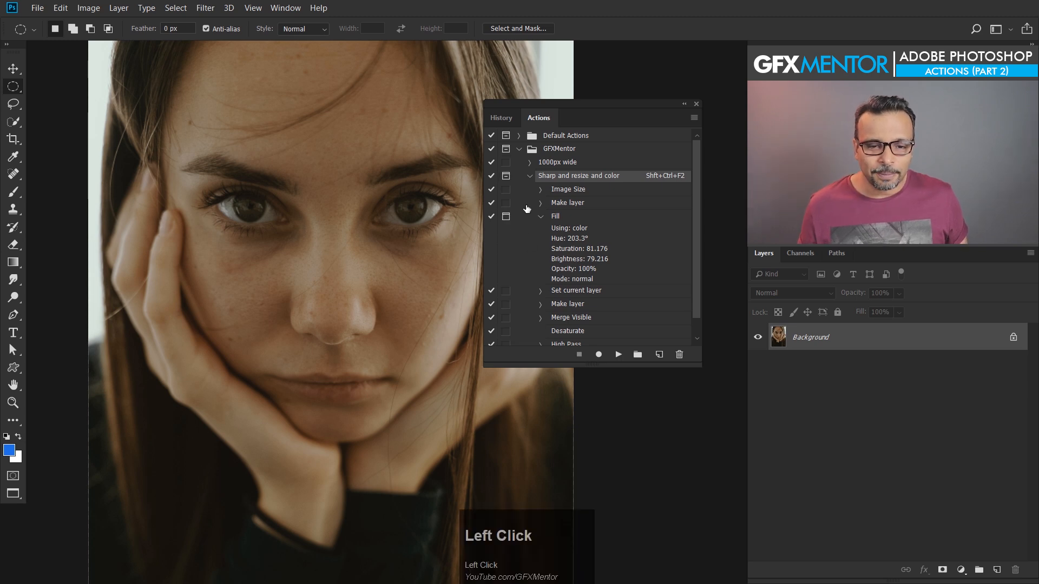
click(541, 217)
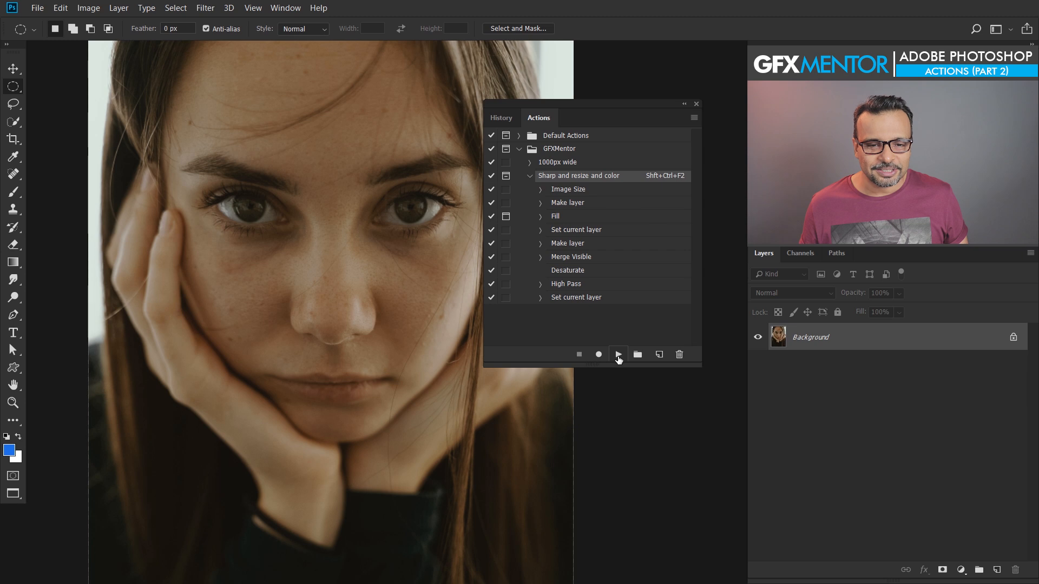
Play the Sharp and resize and color action, choosing the green 618e38 as the fill colour when the Fill dialog opens
click(617, 354)
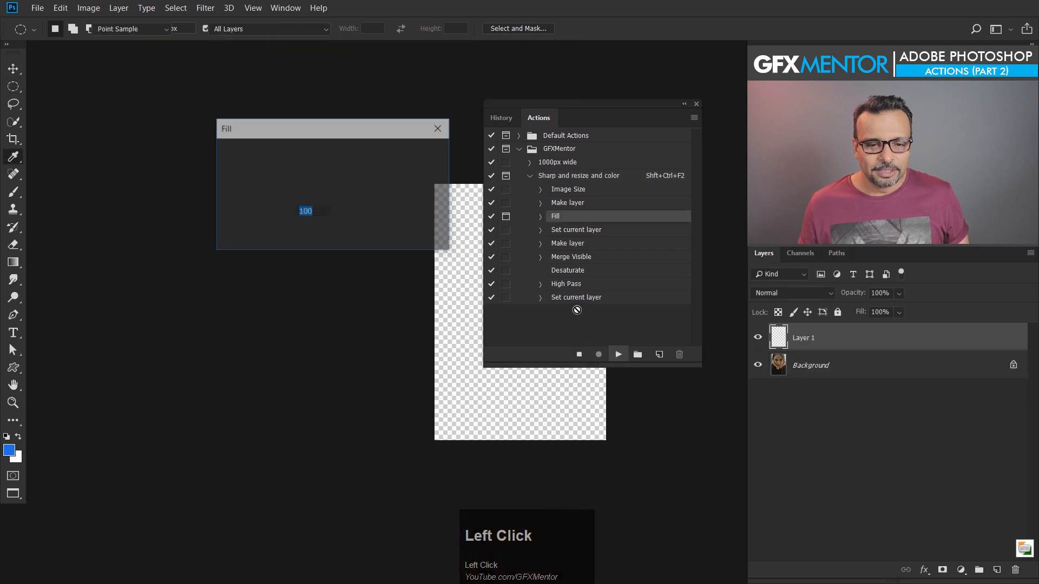
drag(371, 132, 327, 148)
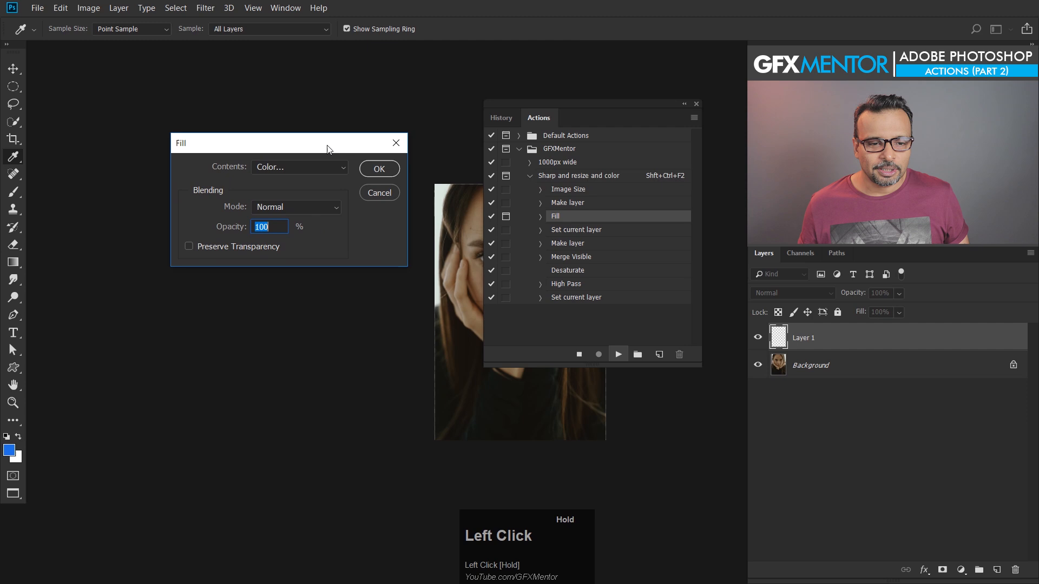
click(313, 172)
click(301, 204)
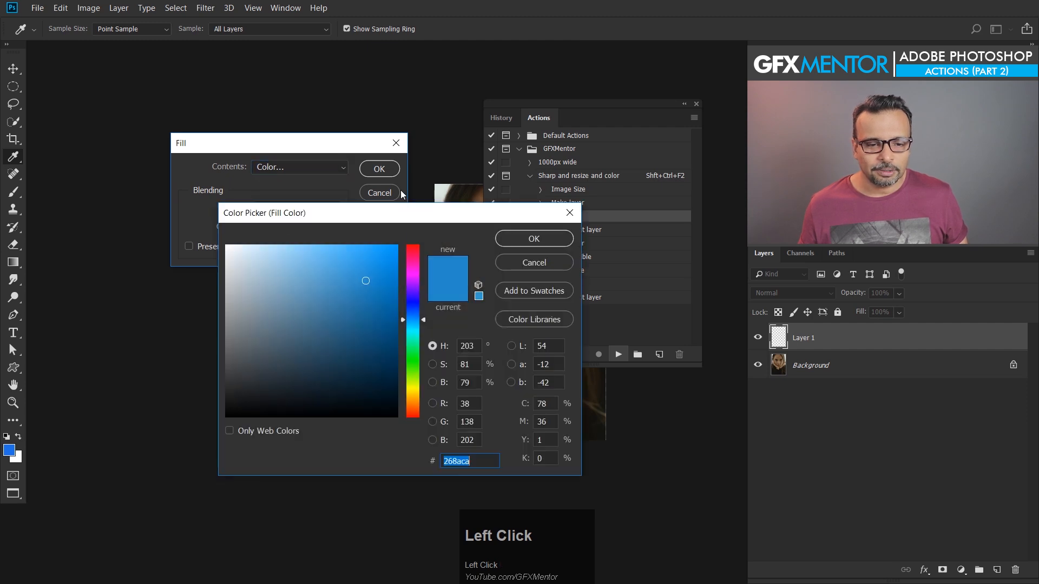
drag(414, 359, 415, 373)
click(534, 238)
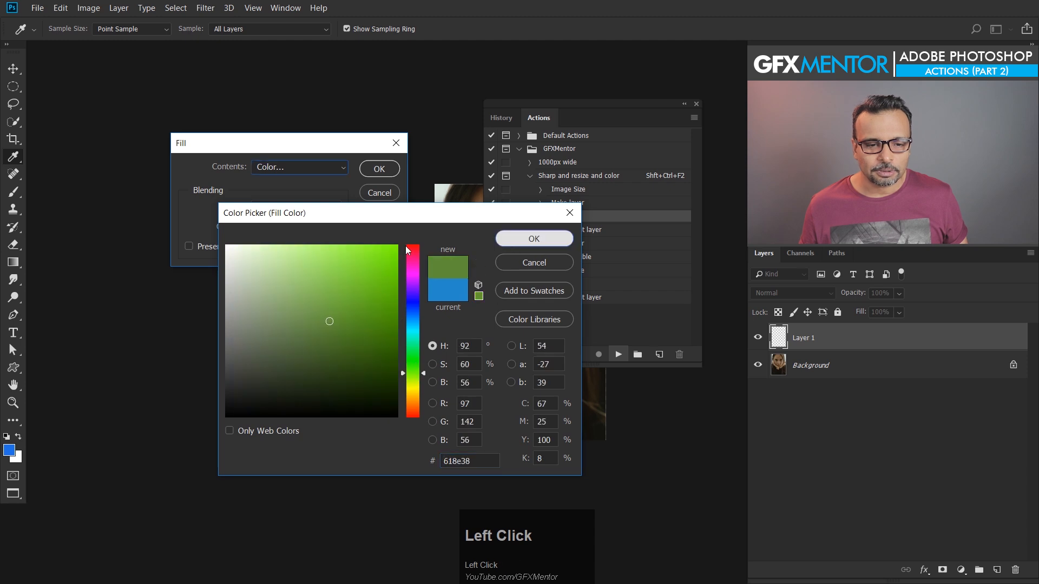
click(373, 170)
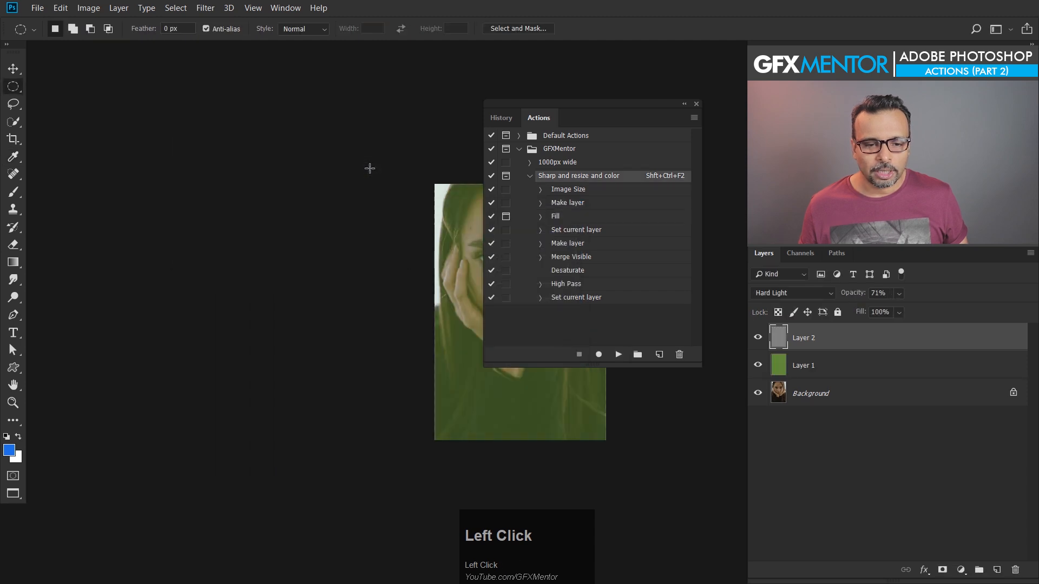
drag(539, 403, 378, 399)
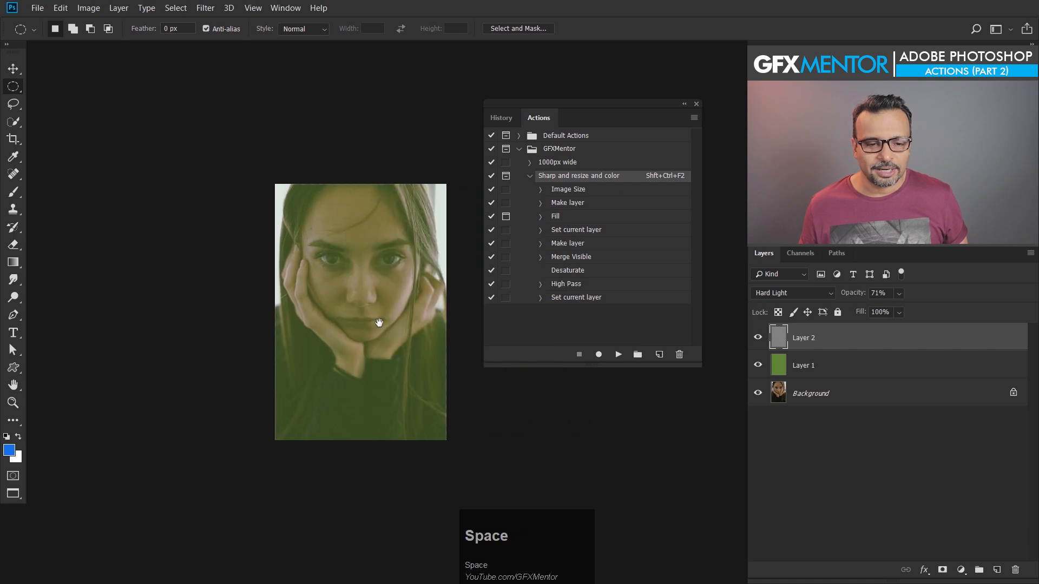
ctrl+click(379, 282)
ctrl+click(412, 318)
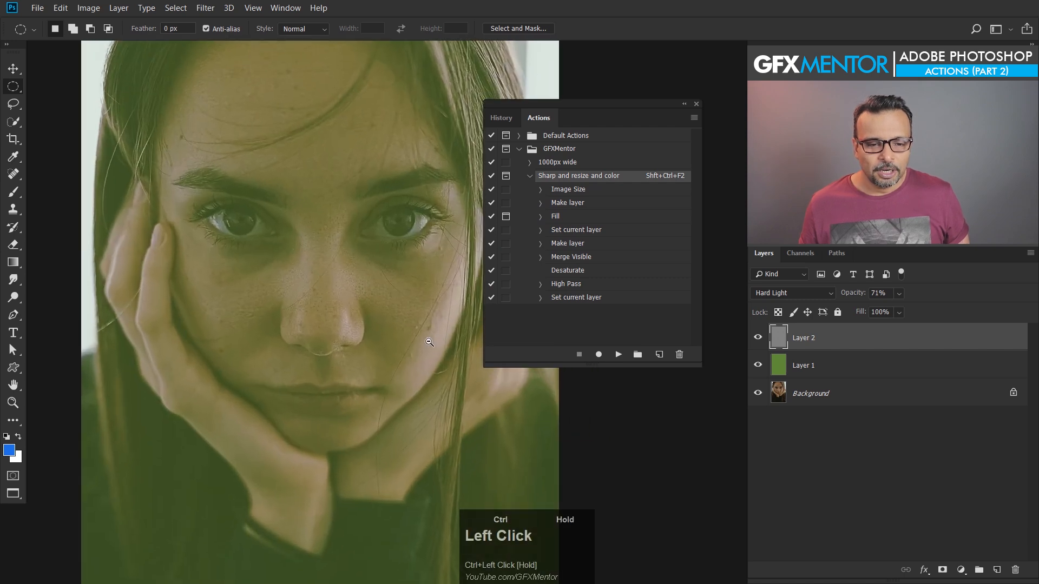
Enable the dialog pause for the Set current layer step following Fill and revert the portrait to its saved state
click(605, 230)
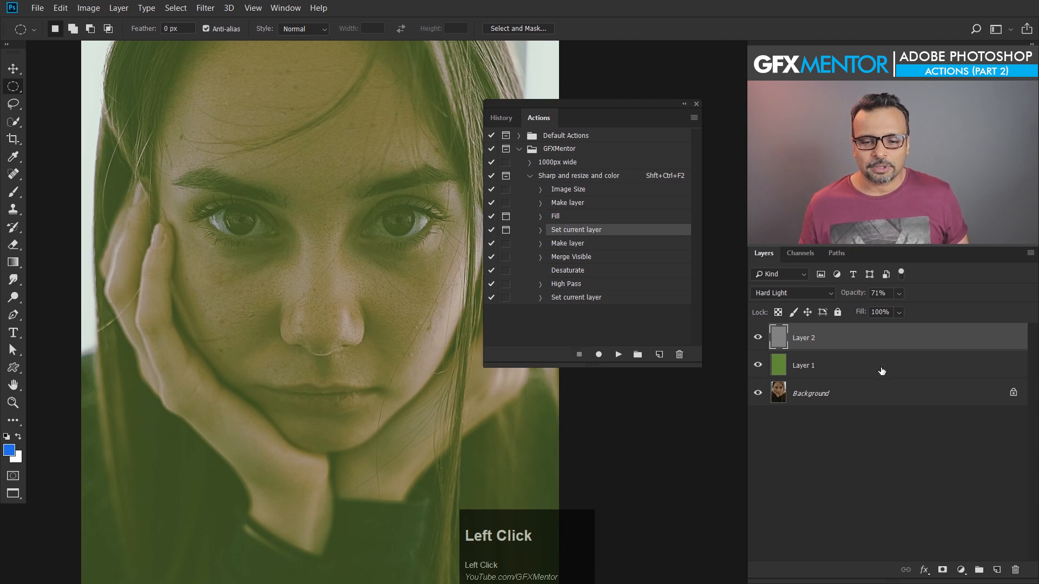
shift+click(936, 368)
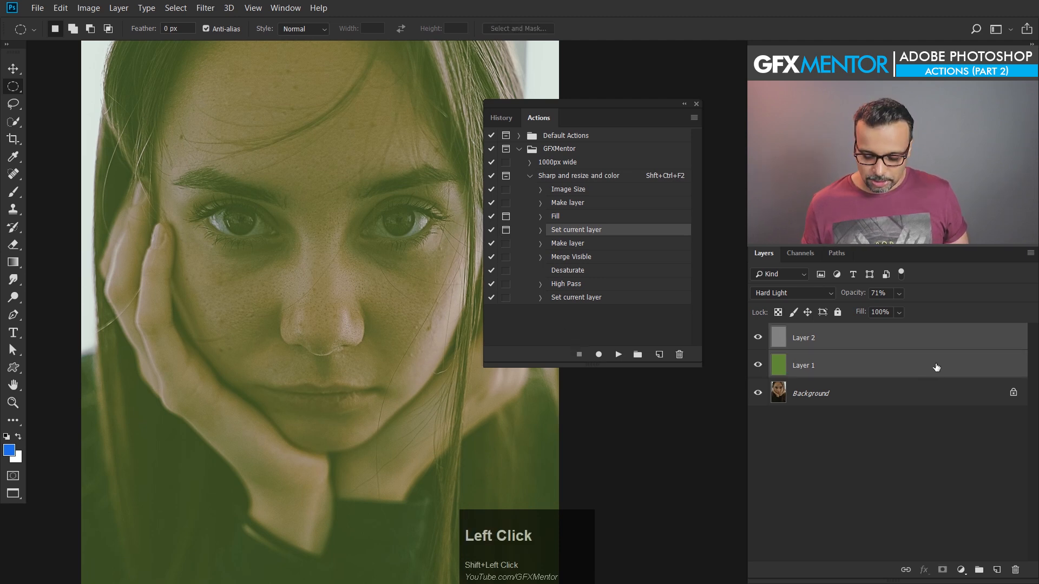
key(F12)
key(space)
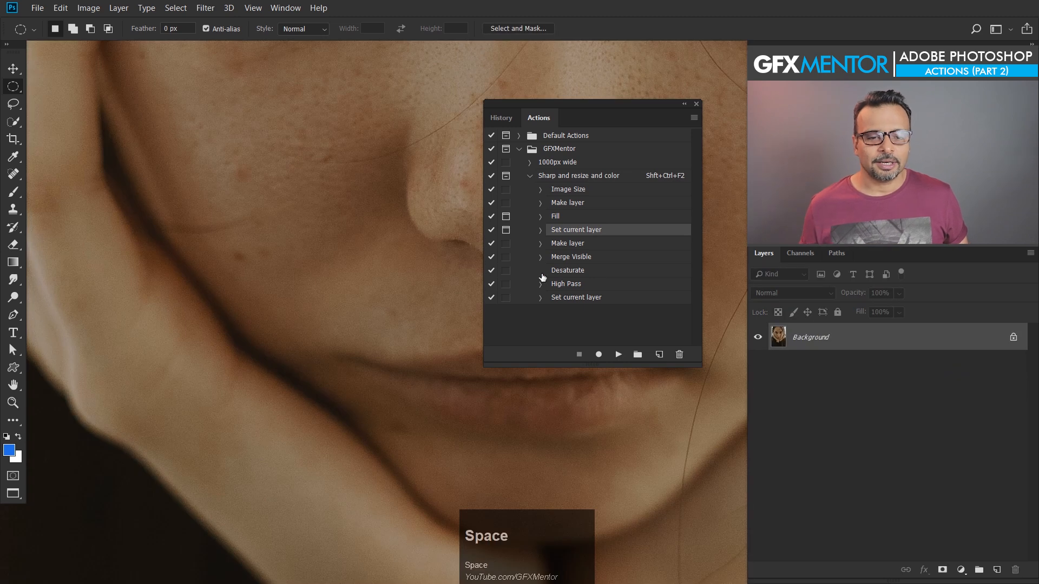
drag(389, 99, 232, 255)
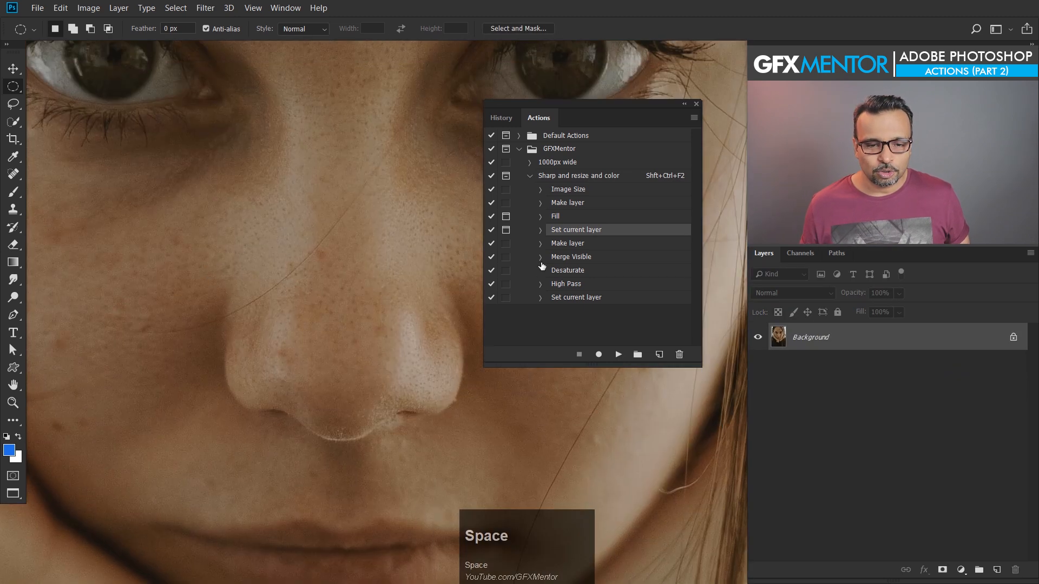
Play the Sharp and resize and color action, choosing a purple custom colour when the Fill dialog opens
click(507, 244)
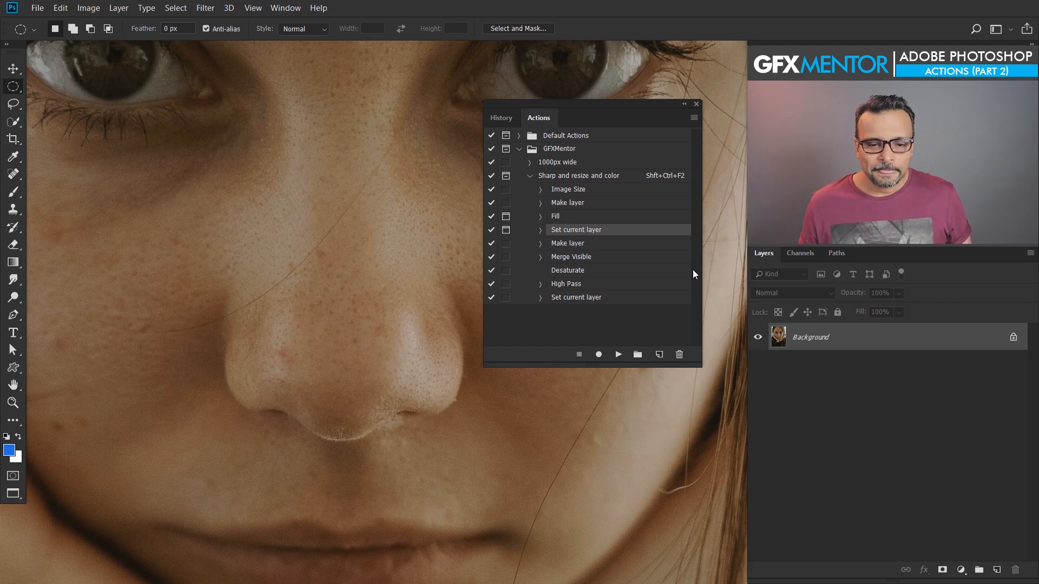
click(571, 216)
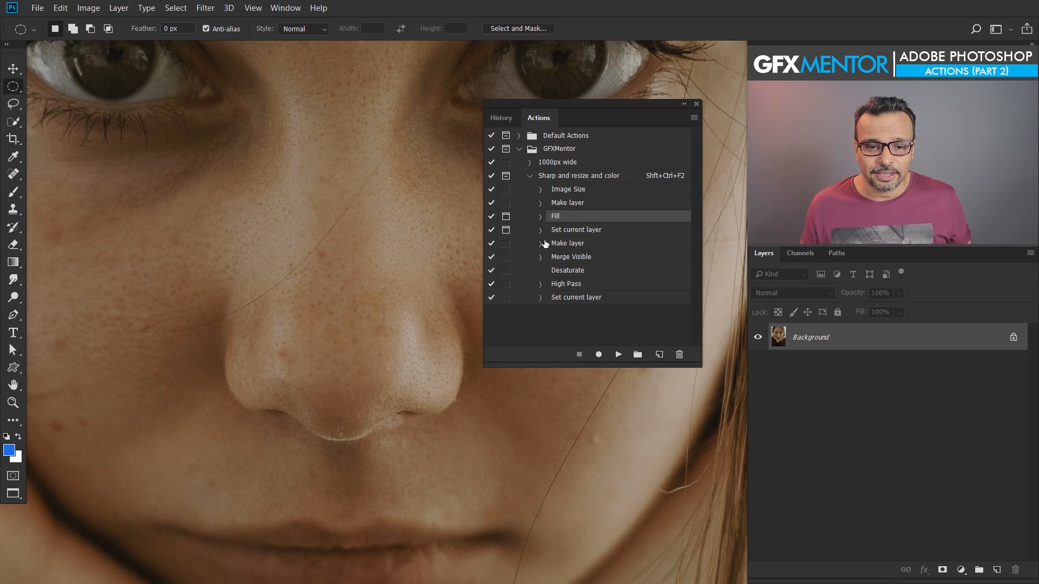
click(606, 181)
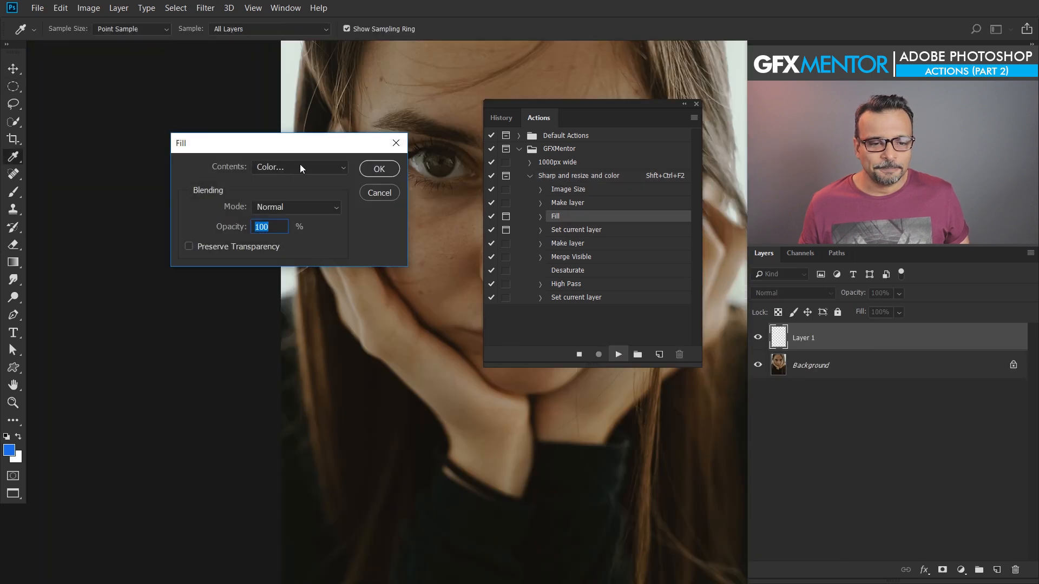
drag(310, 145, 341, 202)
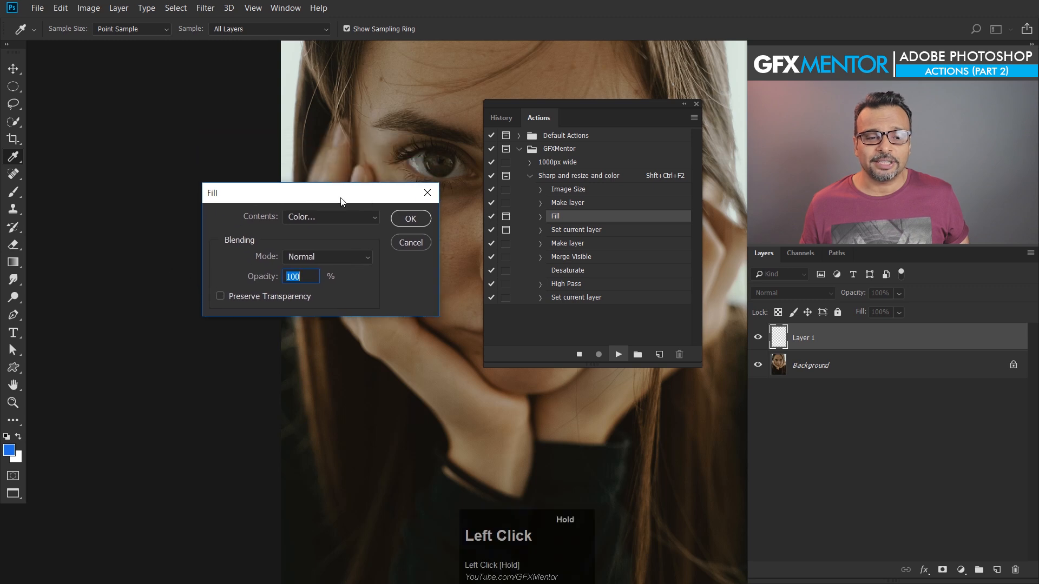
click(401, 219)
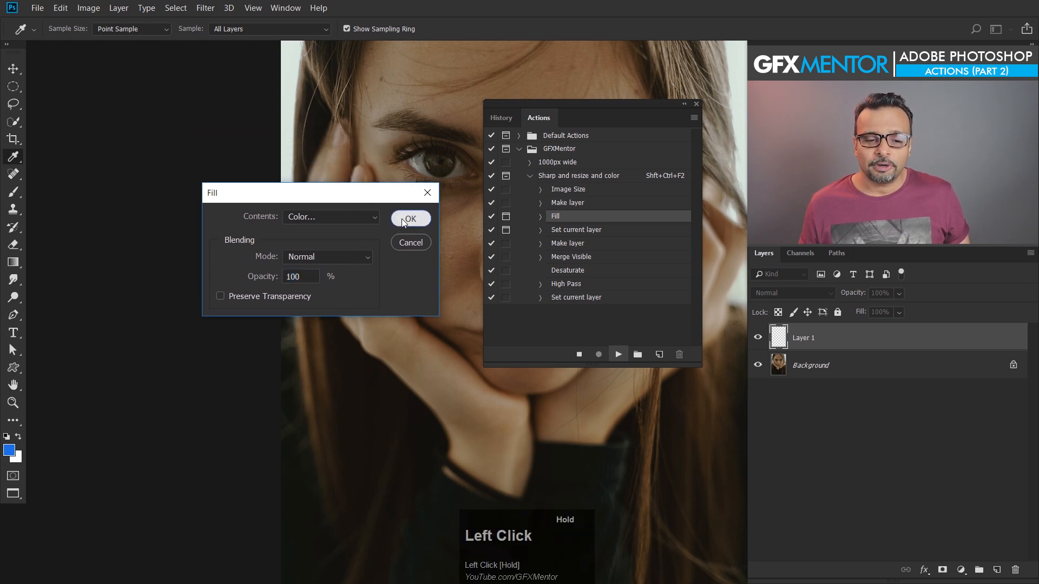
click(369, 222)
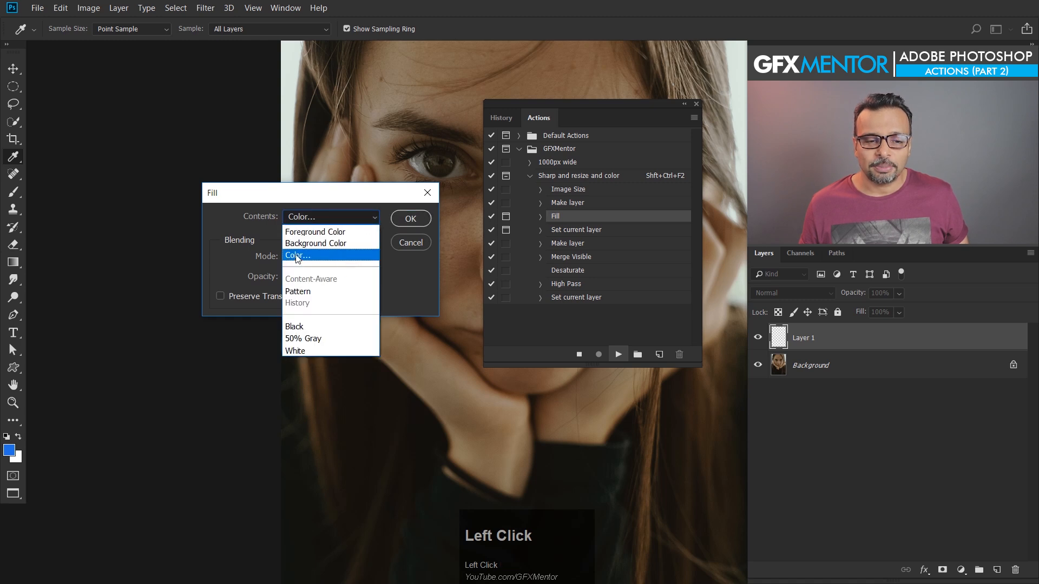
click(297, 256)
drag(411, 339, 411, 278)
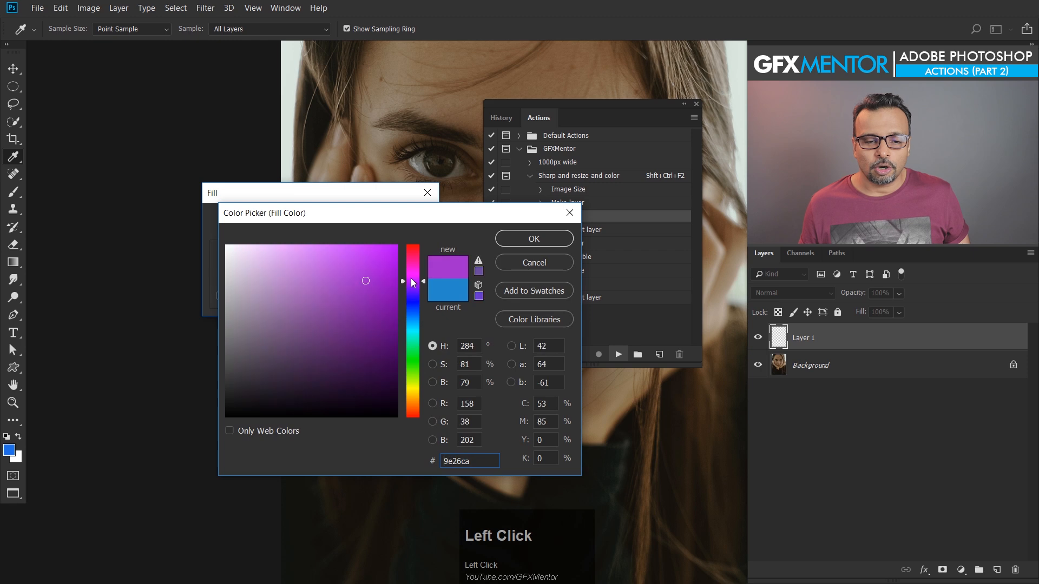
click(511, 241)
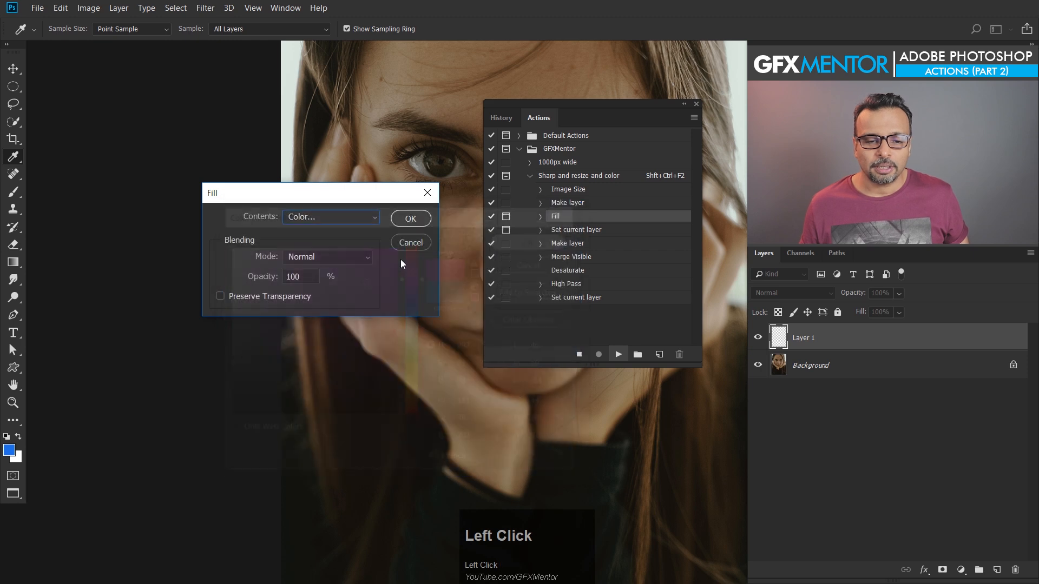
click(404, 218)
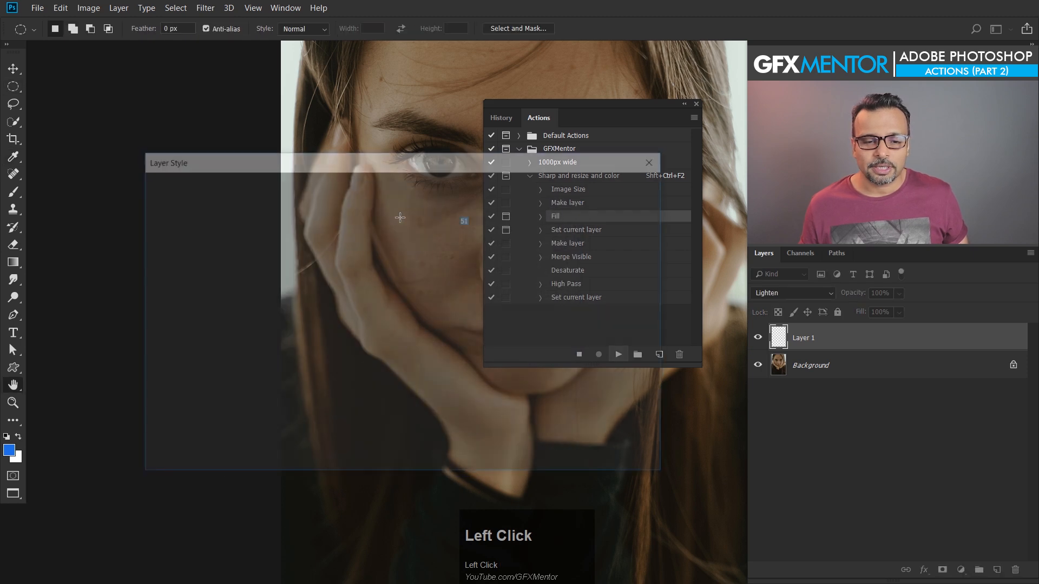
Set the colour layer's blend mode to Color Dodge and opacity to 29% in the paused Layer Style dialog, letting the action finish
mouse_move(355, 238)
mouse_down()
mouse_move(318, 301)
mouse_move(328, 324)
mouse_up()
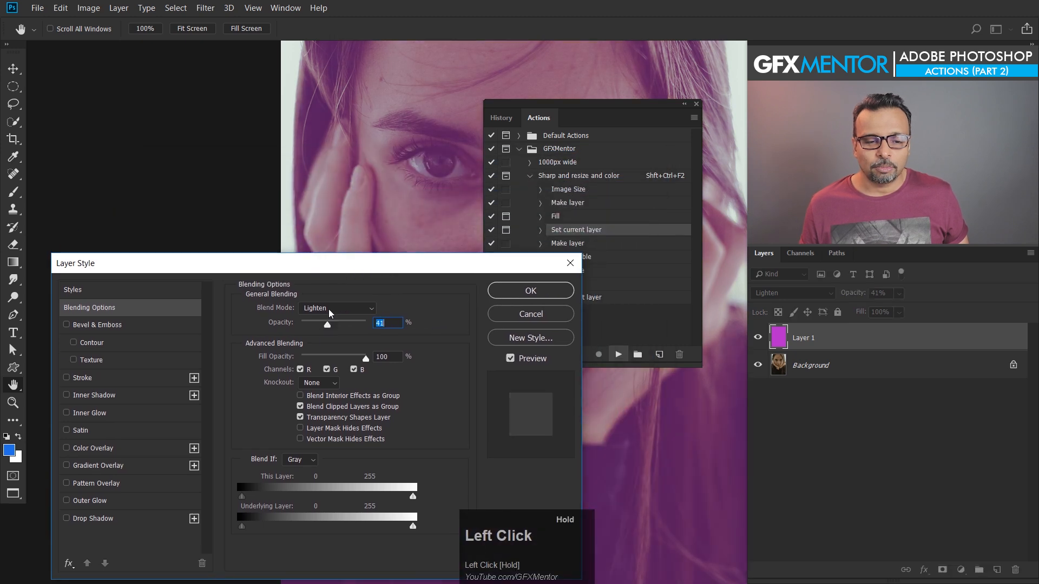
click(337, 308)
click(327, 119)
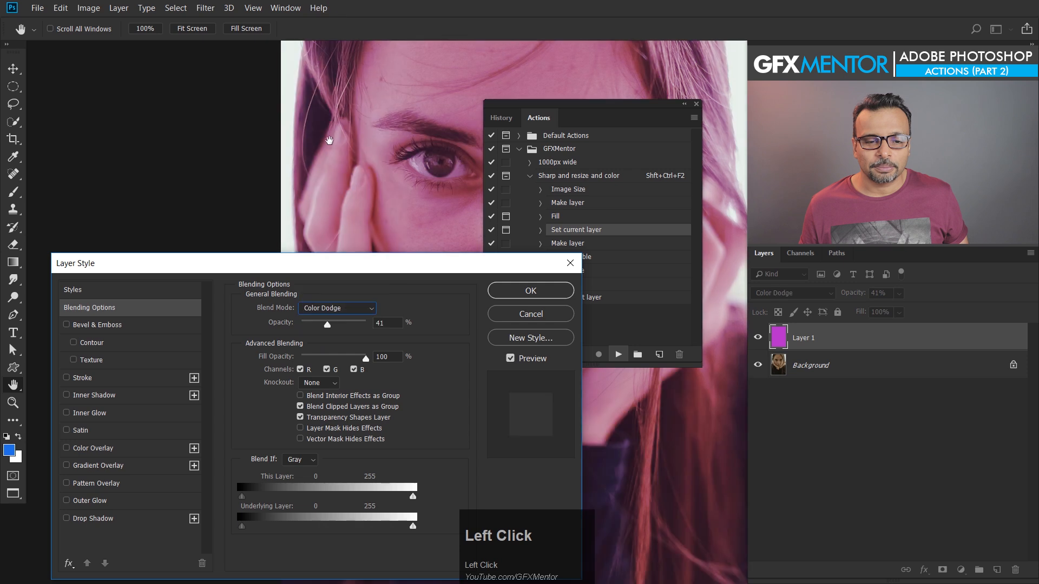
drag(327, 325, 320, 324)
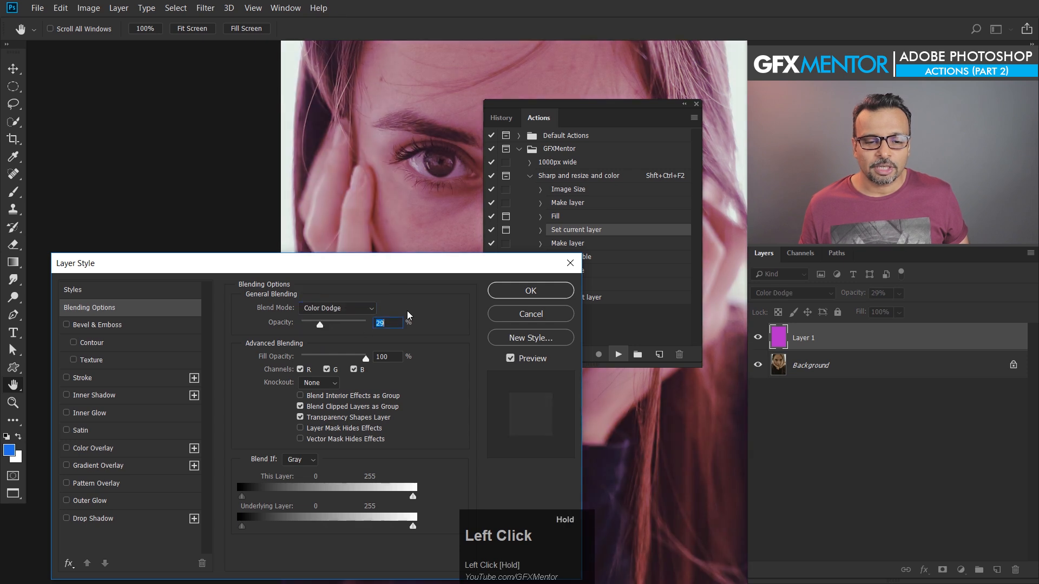
click(530, 290)
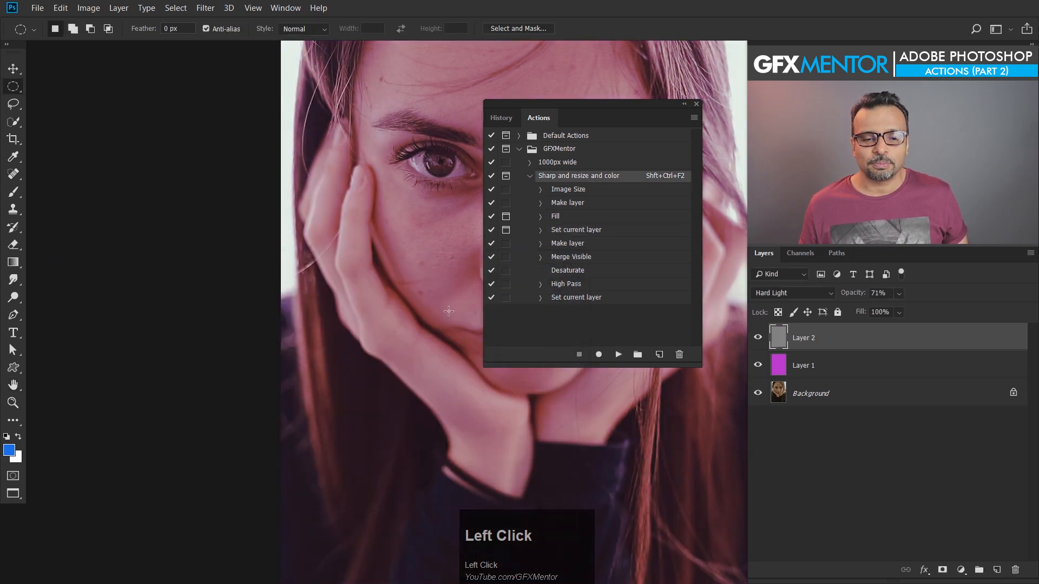
key(space)
drag(379, 198, 152, 258)
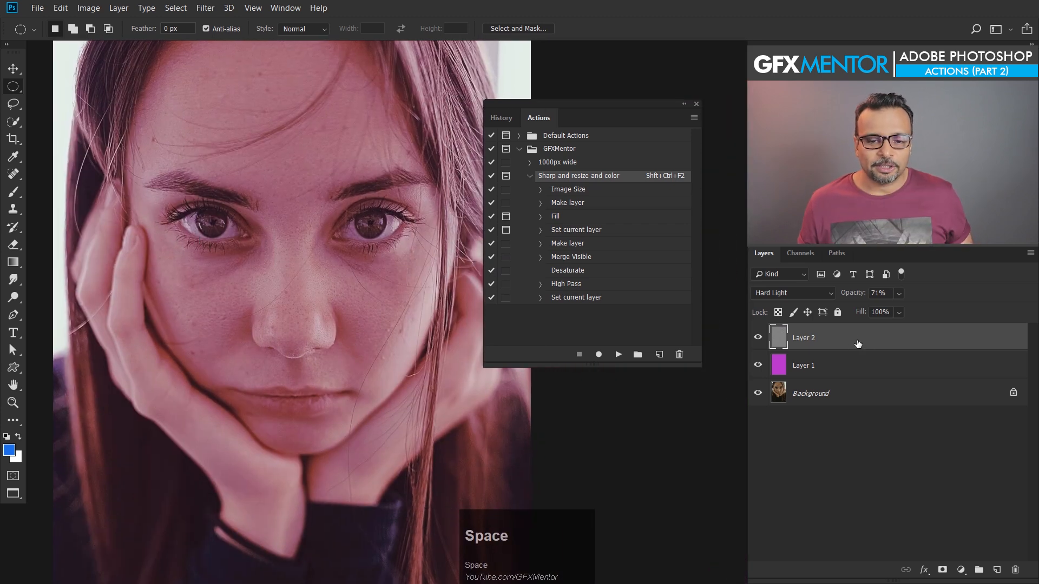
Insert a stop after the first Make layer step of the action with the message "Yaar koi acha sa color select kar lo"
click(571, 221)
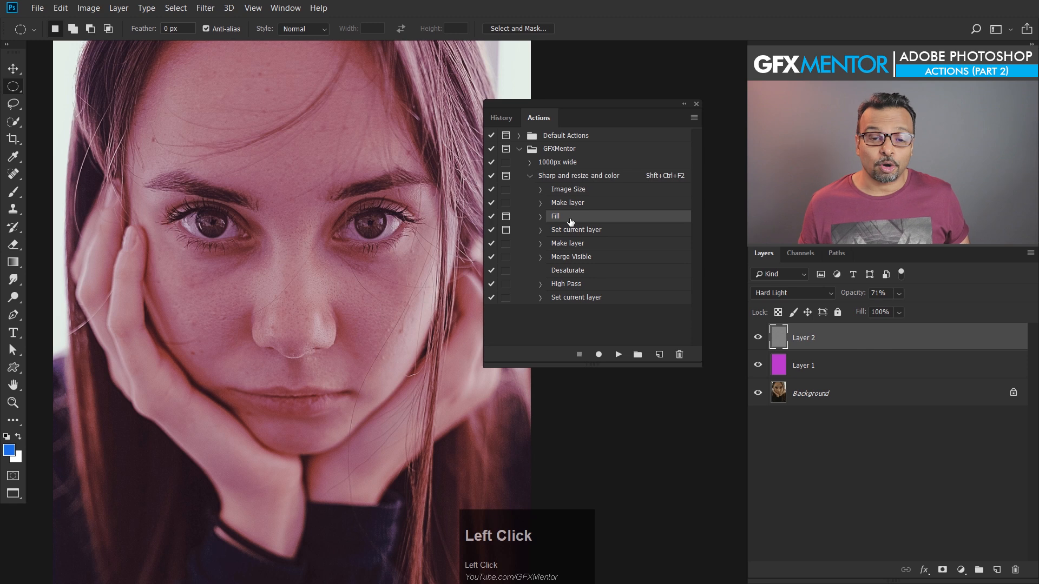
click(576, 208)
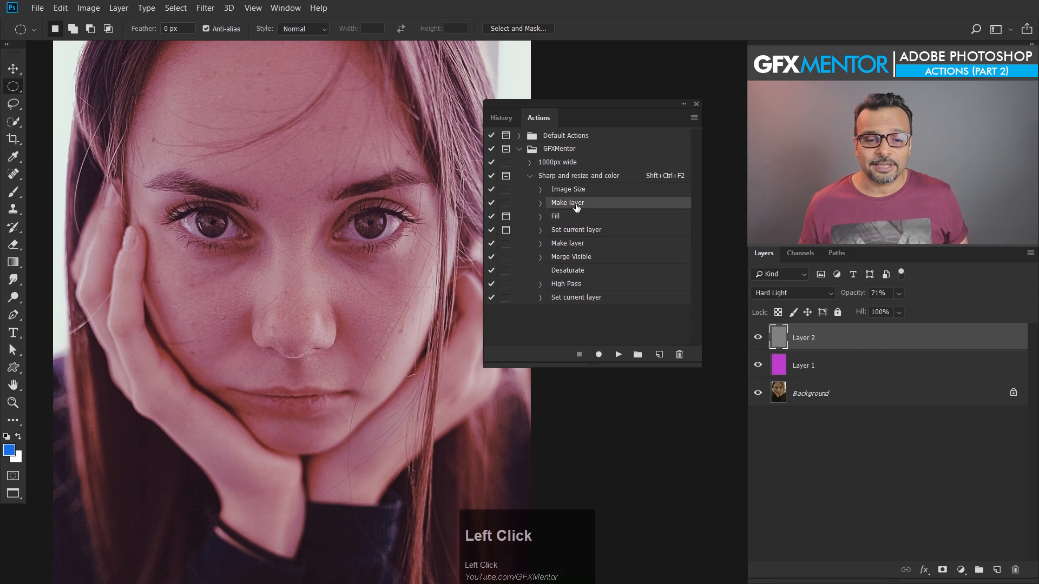
click(575, 221)
click(576, 206)
click(576, 217)
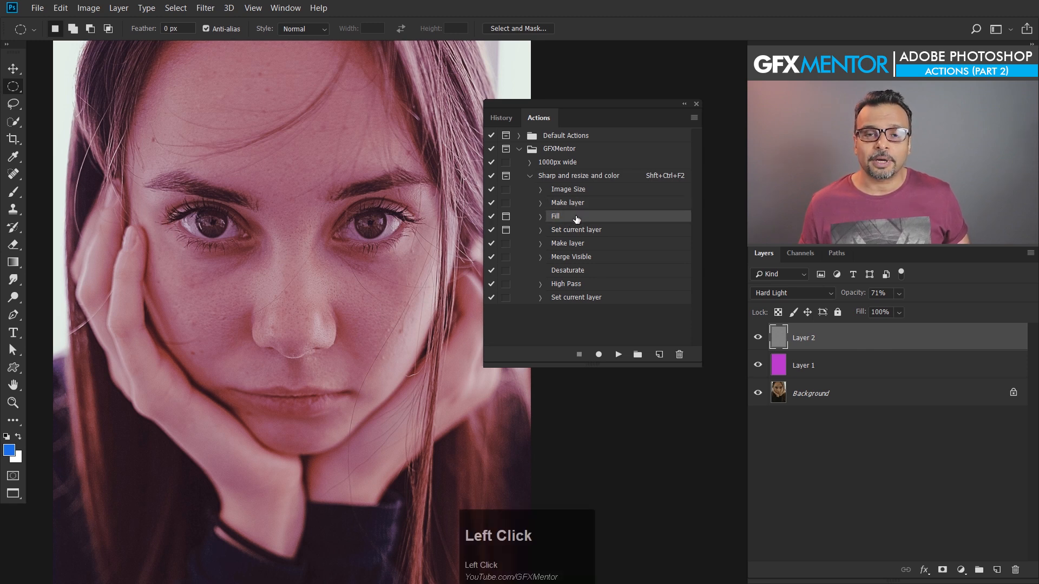
click(578, 207)
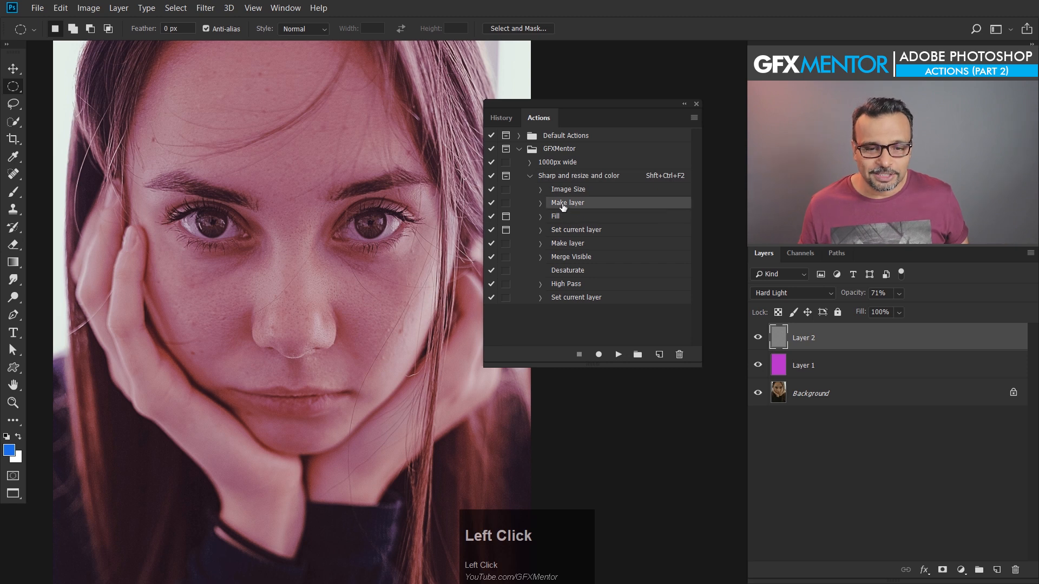
click(695, 119)
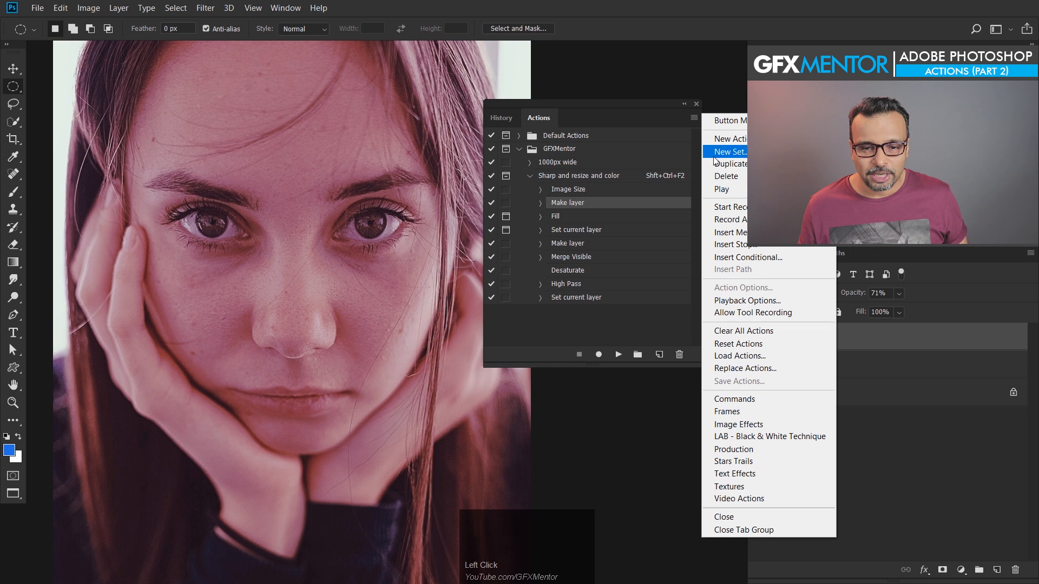
click(726, 246)
drag(501, 111, 533, 313)
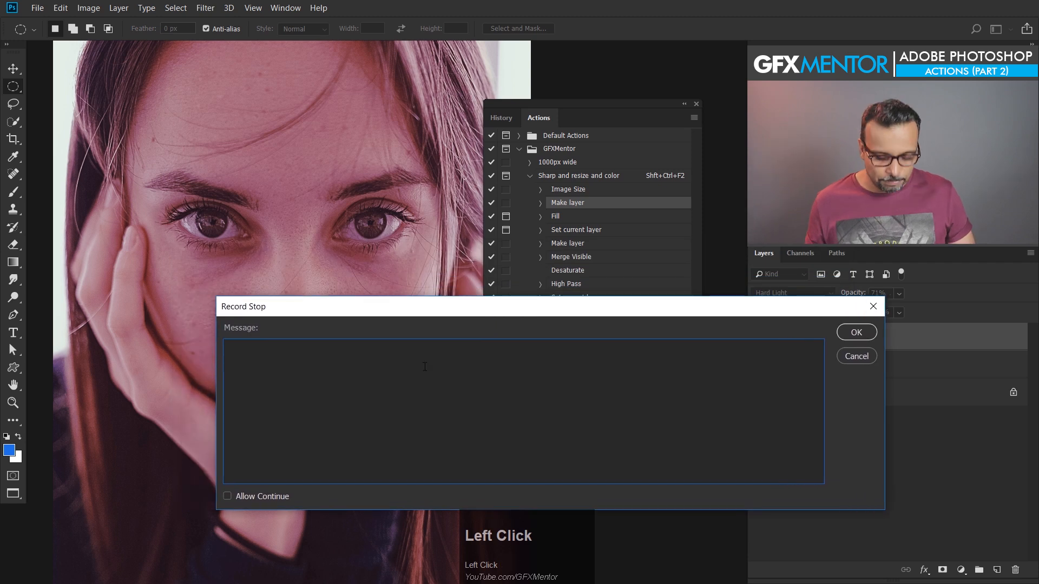
text(Yaar koi acha sa color )
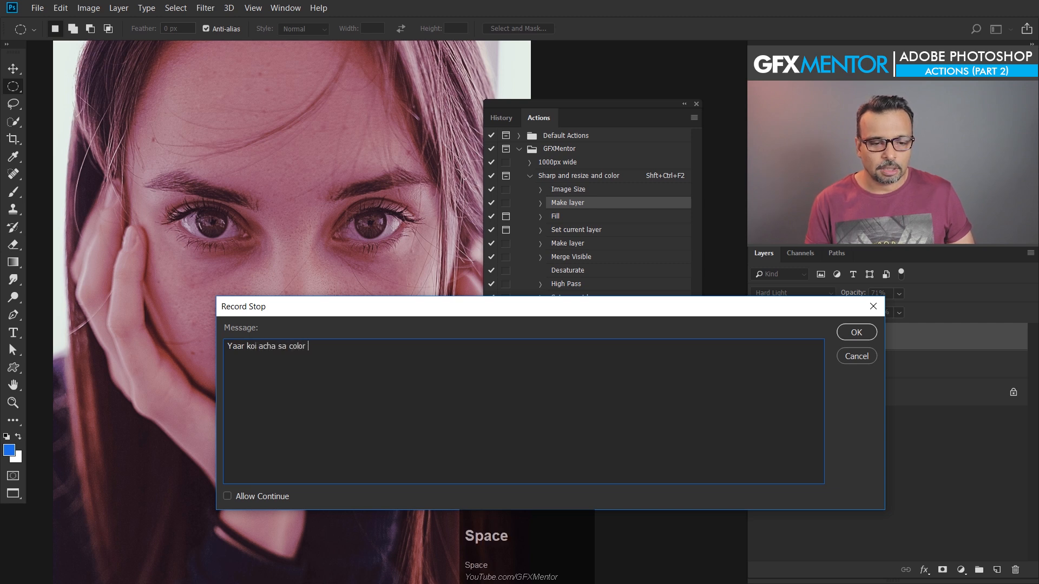
text(select kar lo)
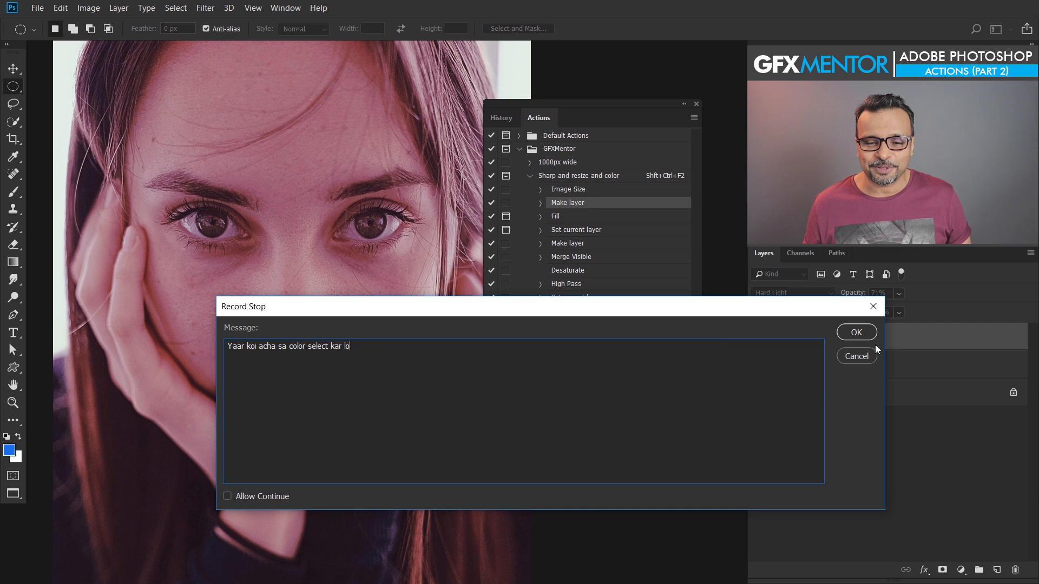
click(855, 332)
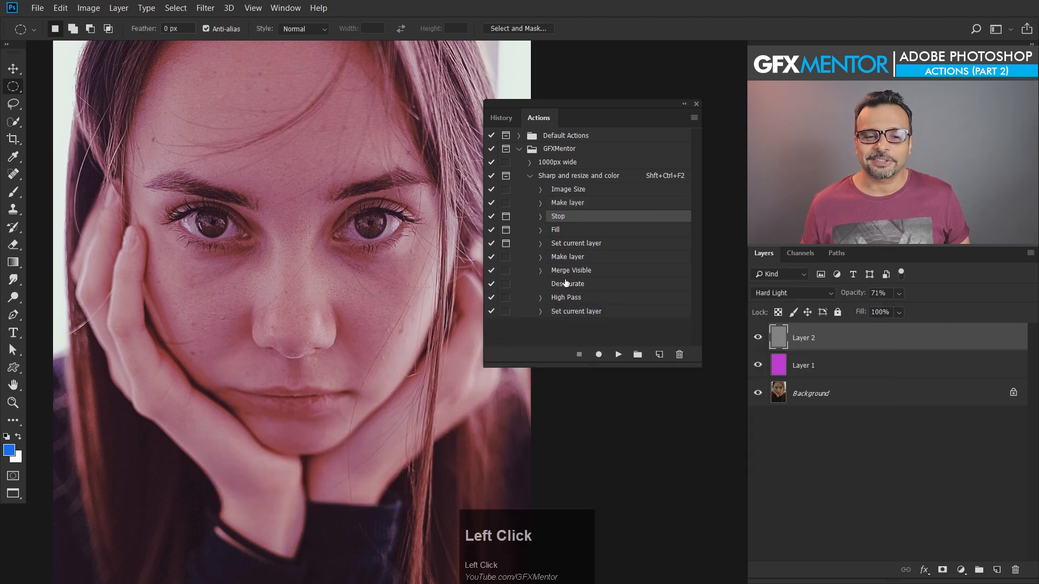
Insert a stop after the Fill step with the message "ab aap plzzzzz blending mode bhi select kar lo aur opacity bhi."
click(579, 231)
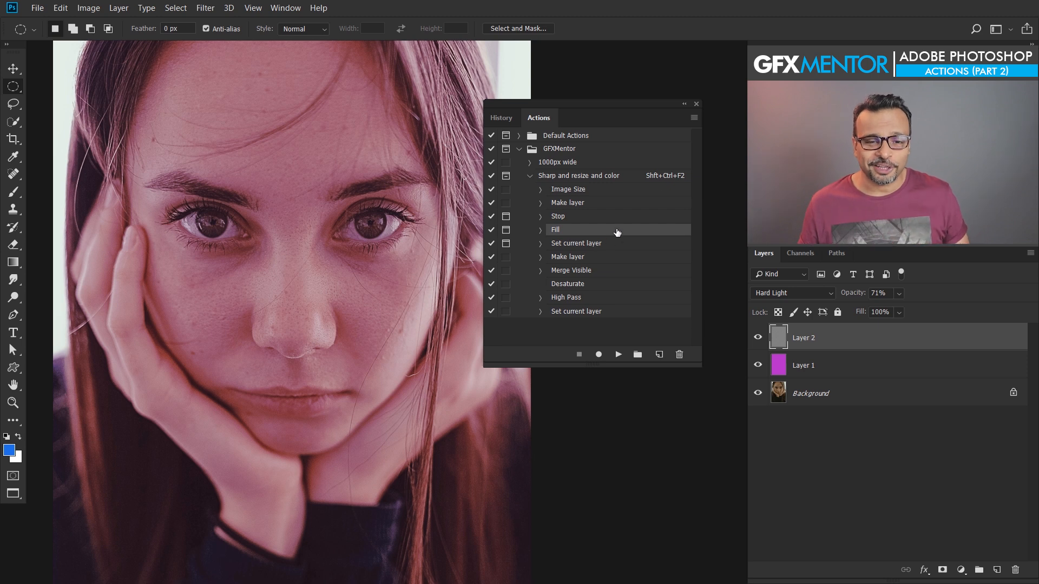
click(694, 117)
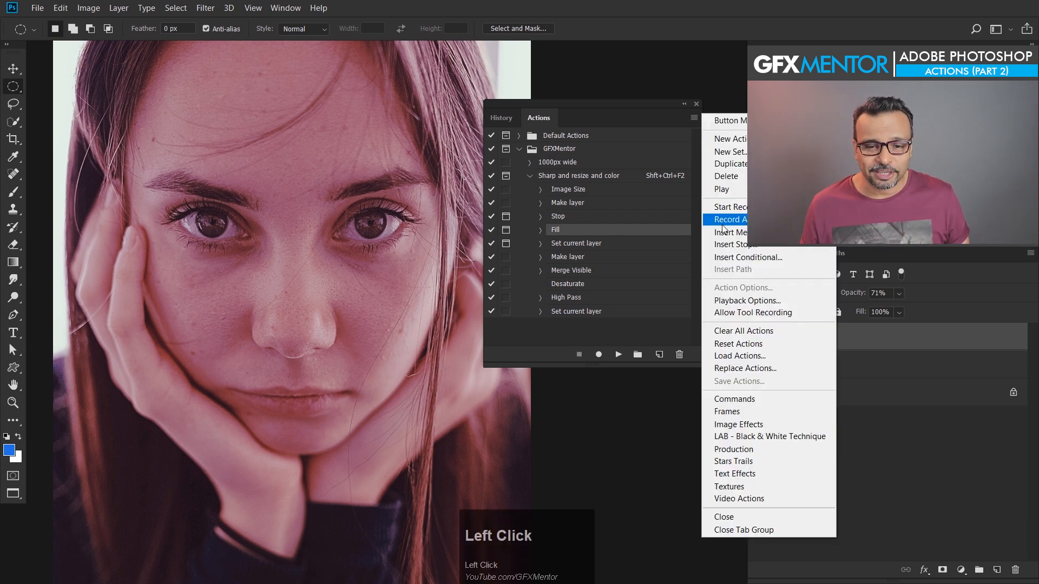
click(725, 245)
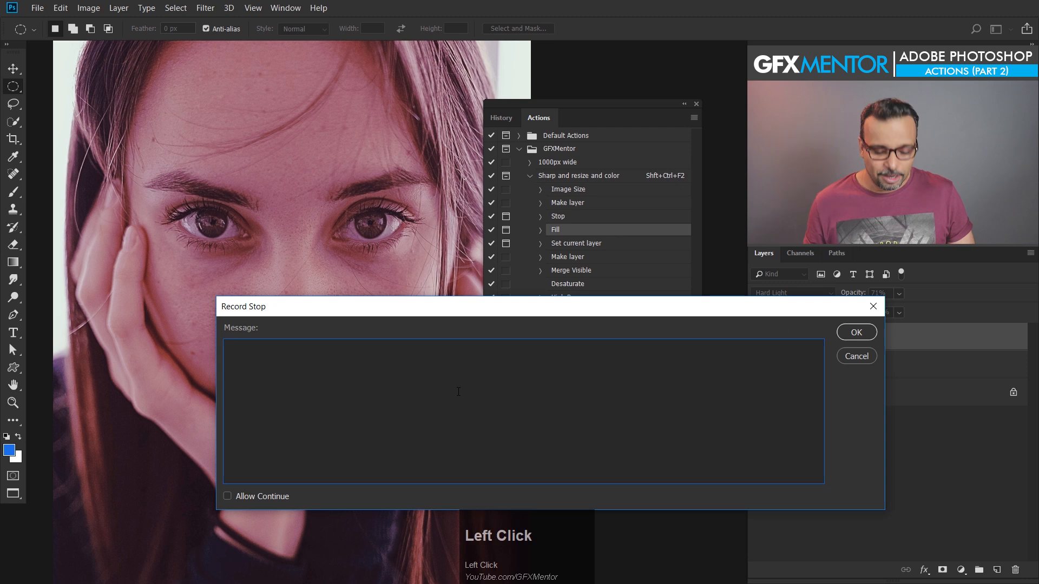
text(ab aap p)
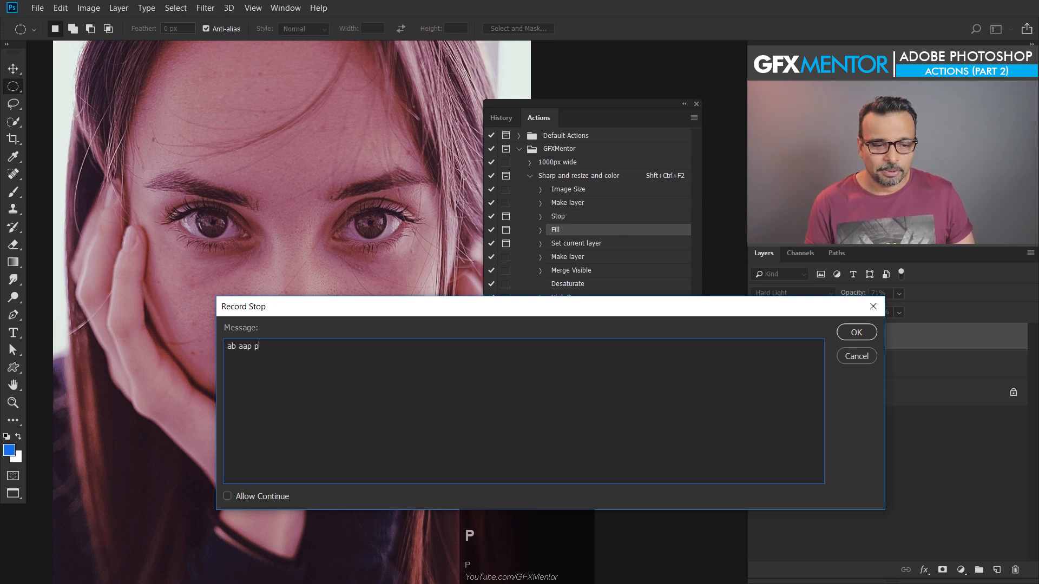
text(lzzzzz )
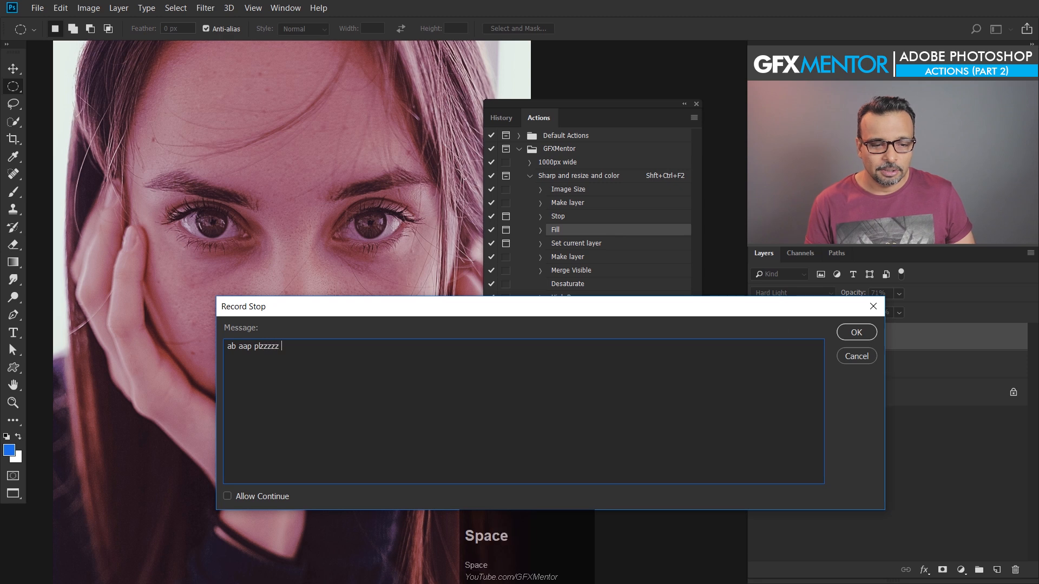
text(blen)
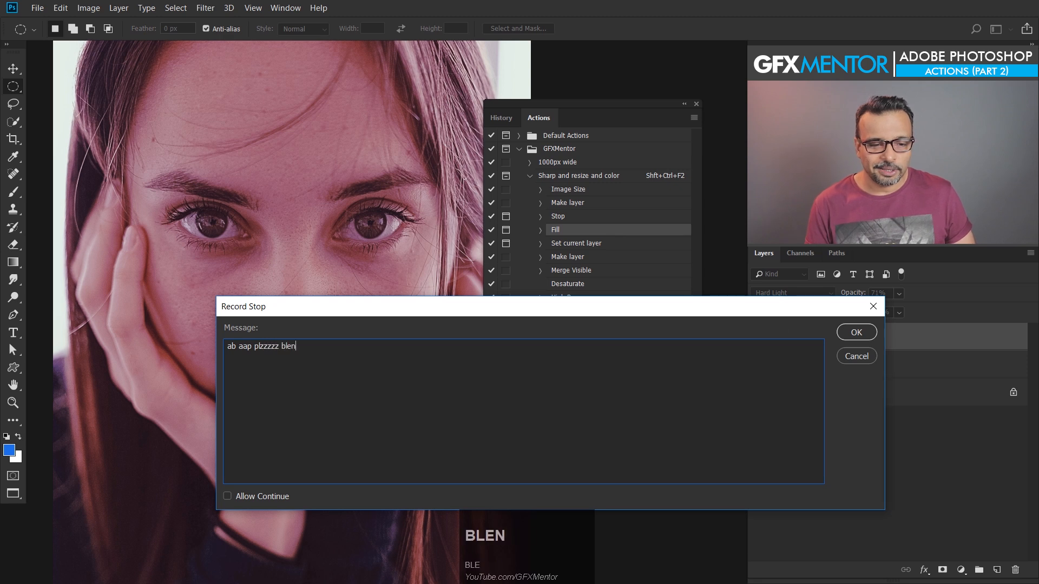
text(ding mode )
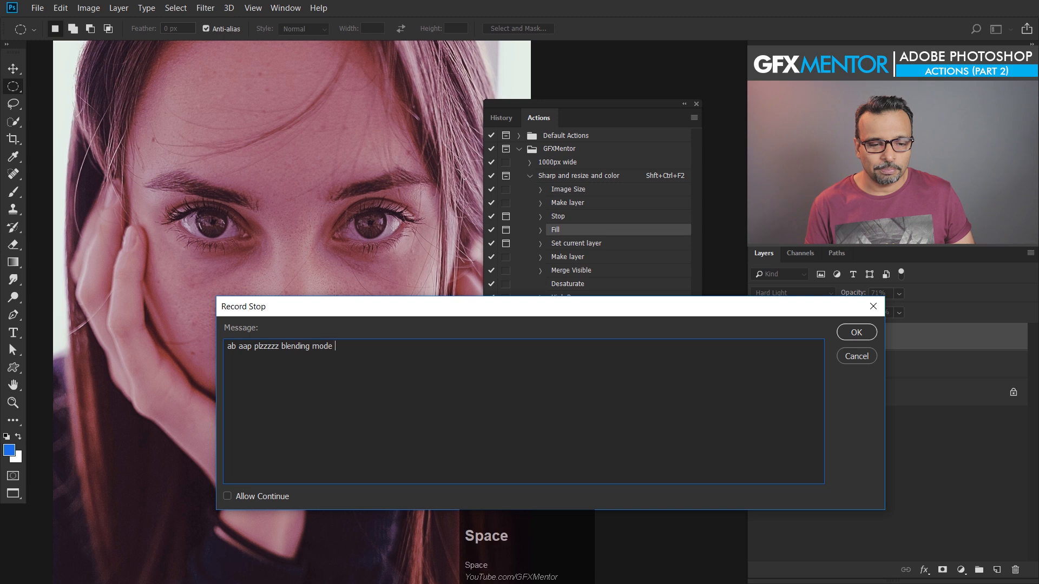
text(bhi select kar lo aur opacity bhi.)
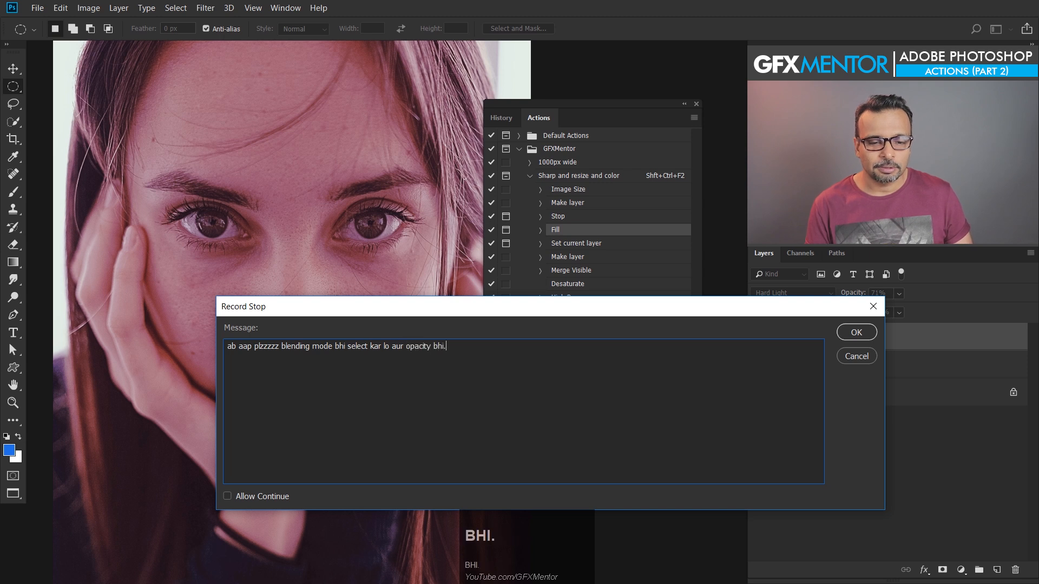
click(871, 332)
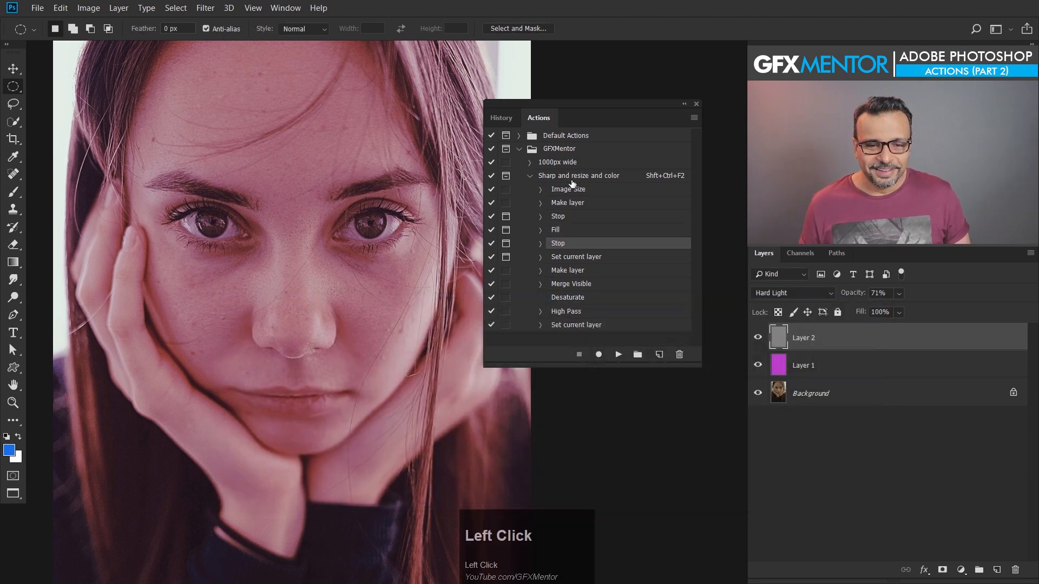
Revert the image to its saved state and play the Sharp and resize and color action, stopping at its first message
click(573, 178)
key(F12)
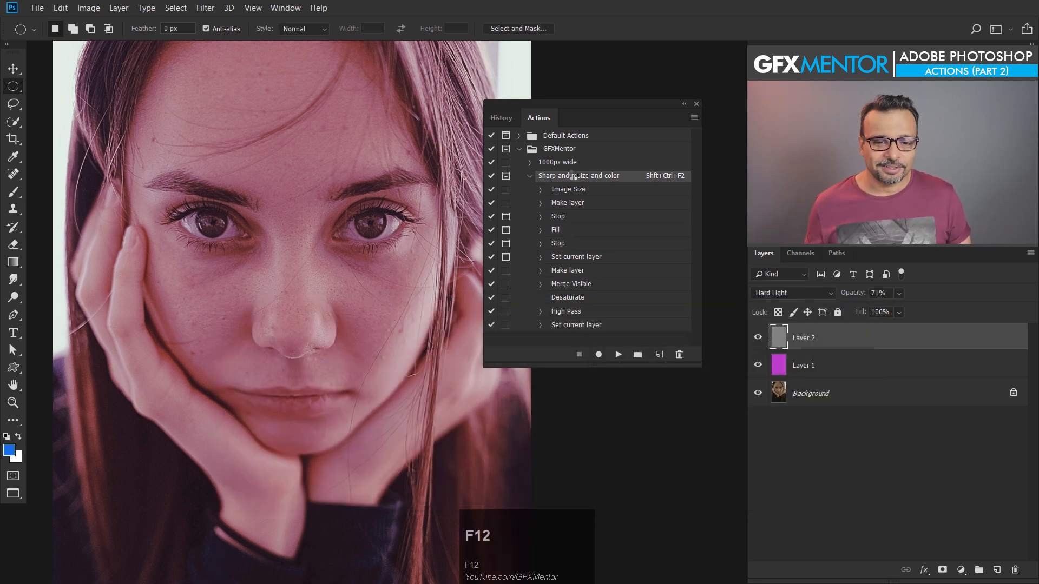
key(space)
drag(346, 222, 164, 341)
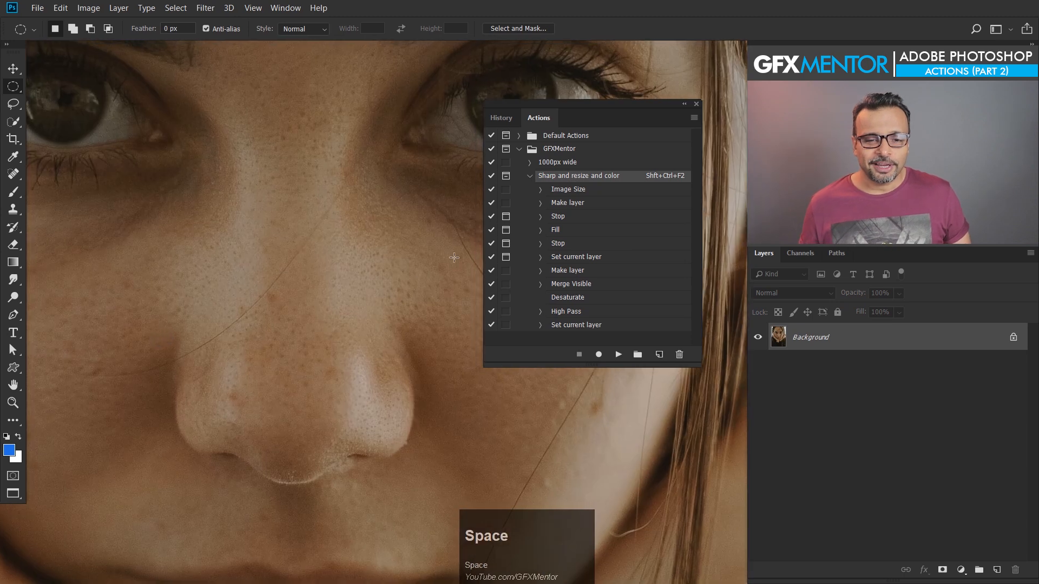
click(618, 355)
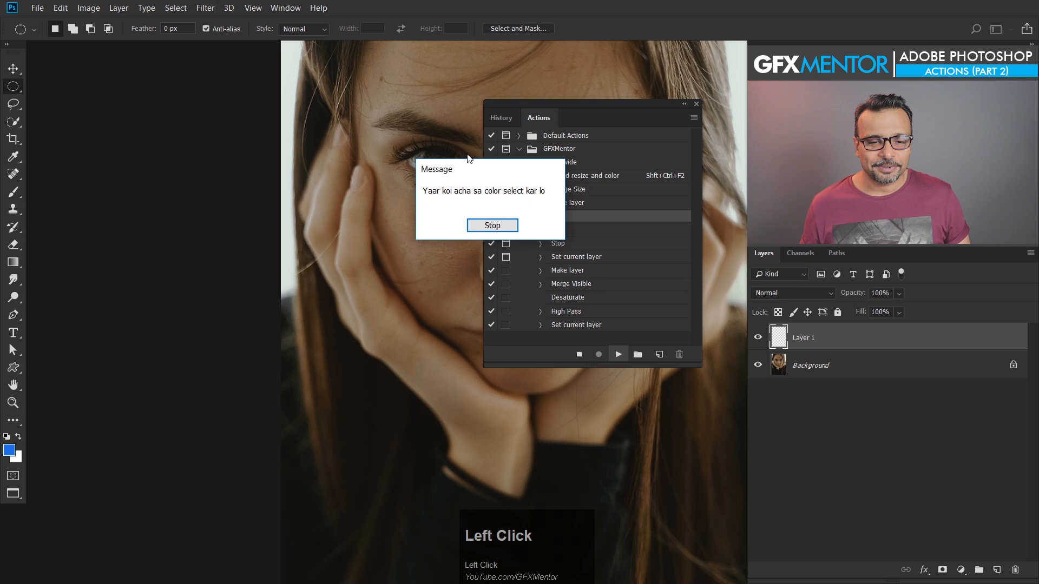
drag(468, 174, 376, 231)
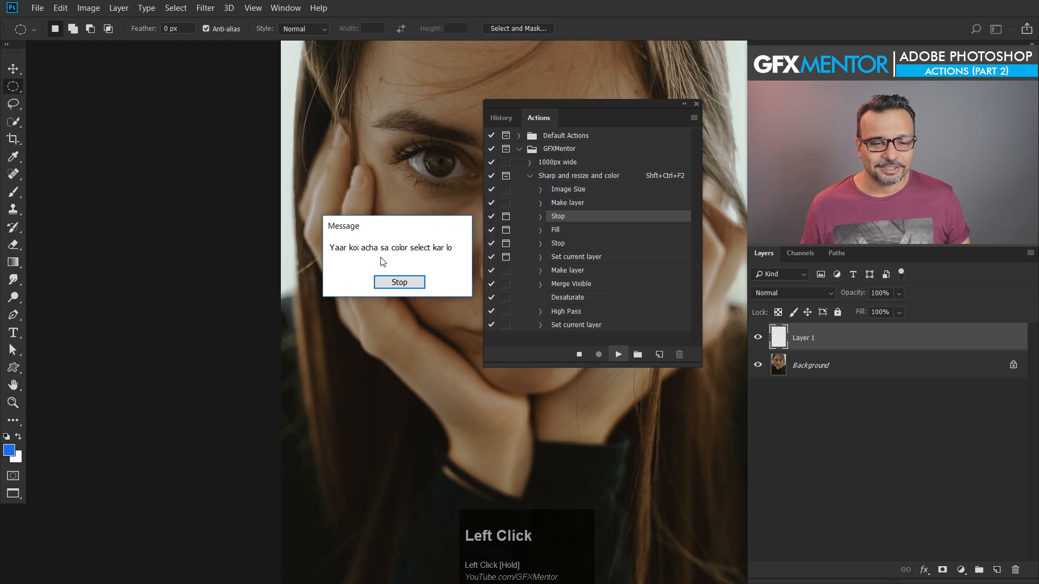
click(409, 282)
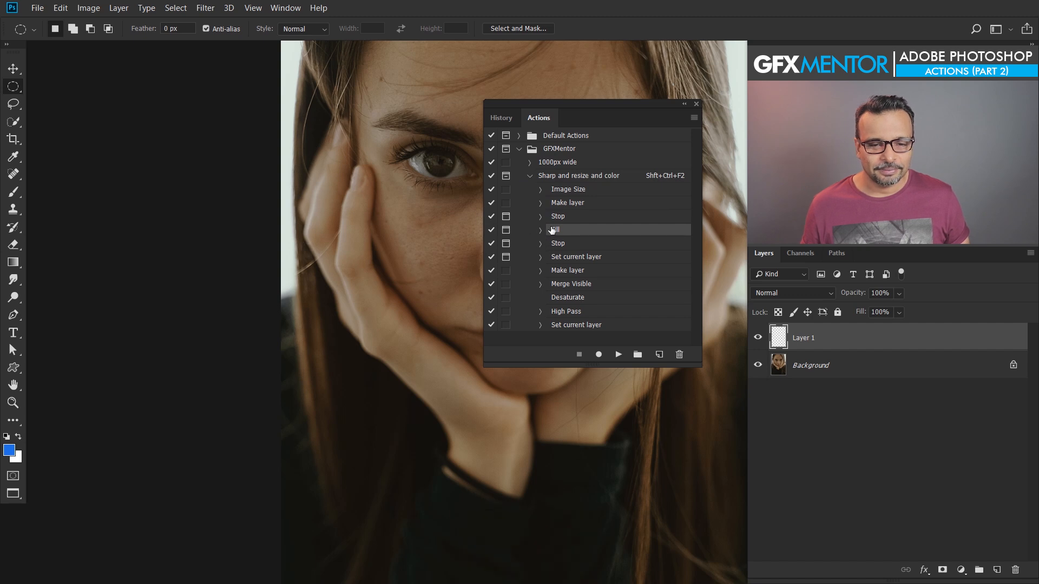
Enable Allow Continue for both Stop steps of the Sharp and resize and color action
click(573, 219)
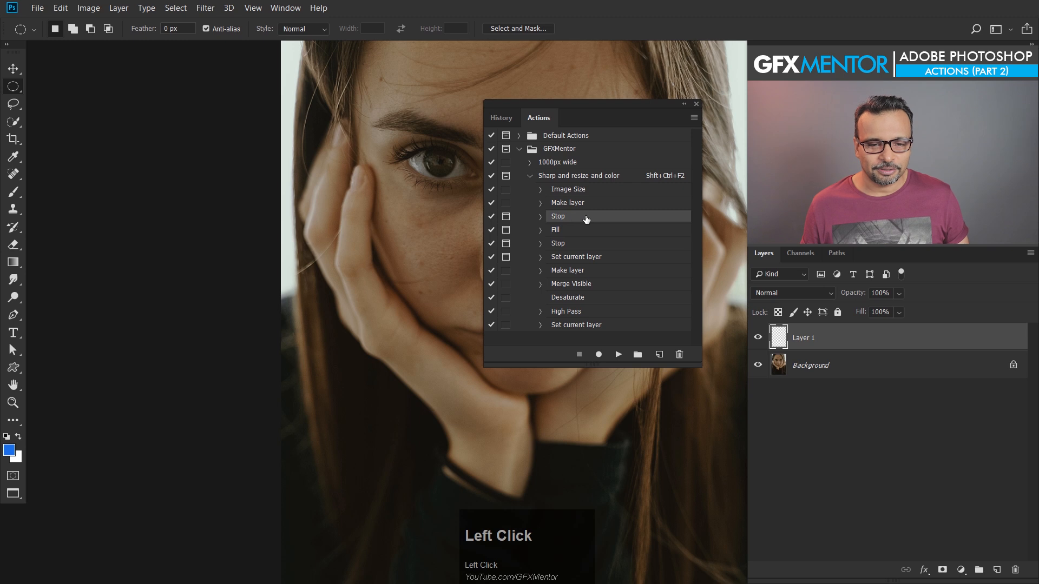
double_click(586, 218)
drag(529, 304, 409, 256)
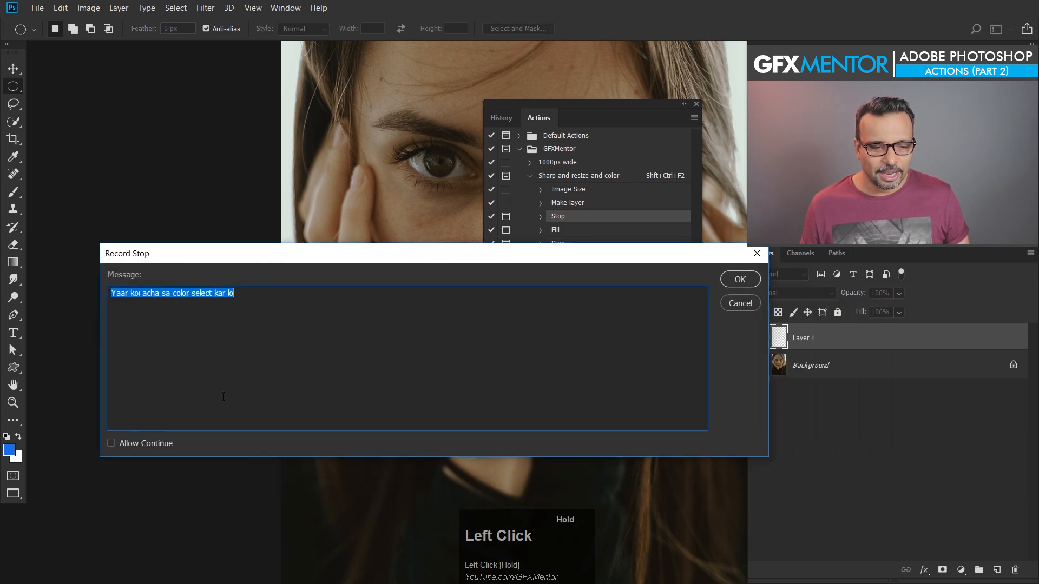
click(110, 444)
click(739, 280)
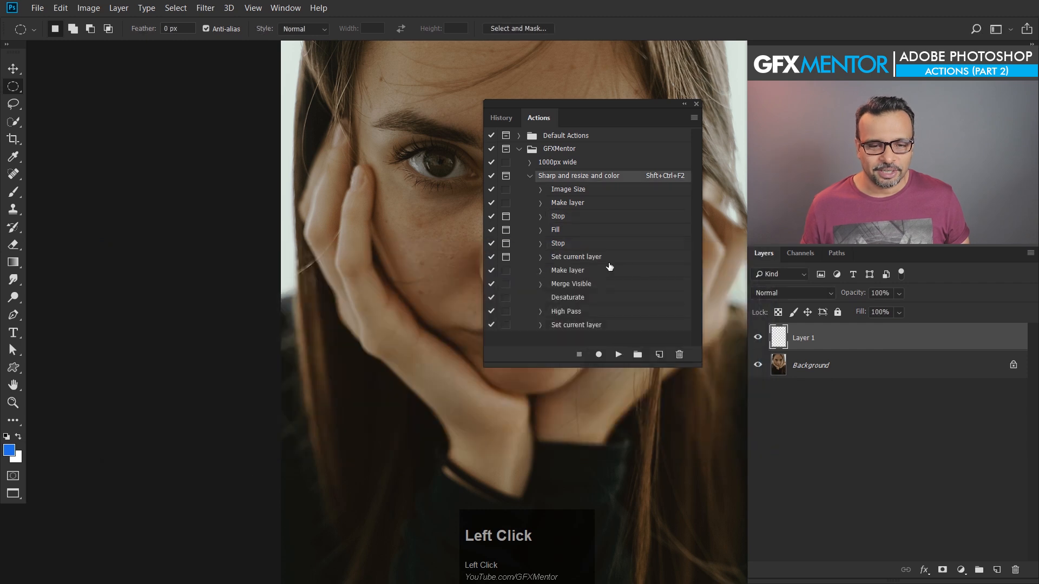
double_click(587, 245)
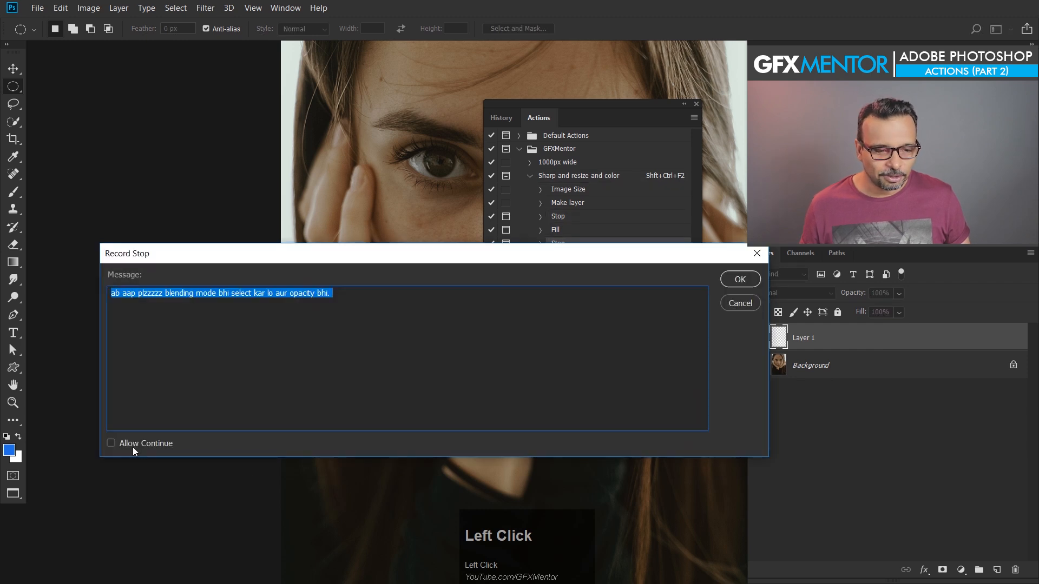
click(133, 447)
click(735, 279)
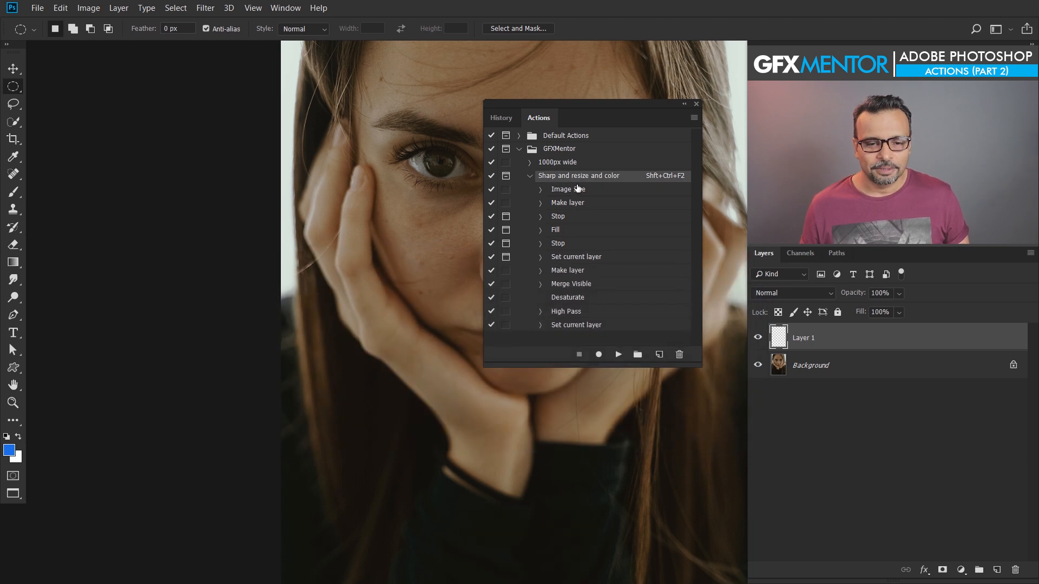
Revert the image, replay the Sharp and resize and color action and continue past the colour selection message
key(F12)
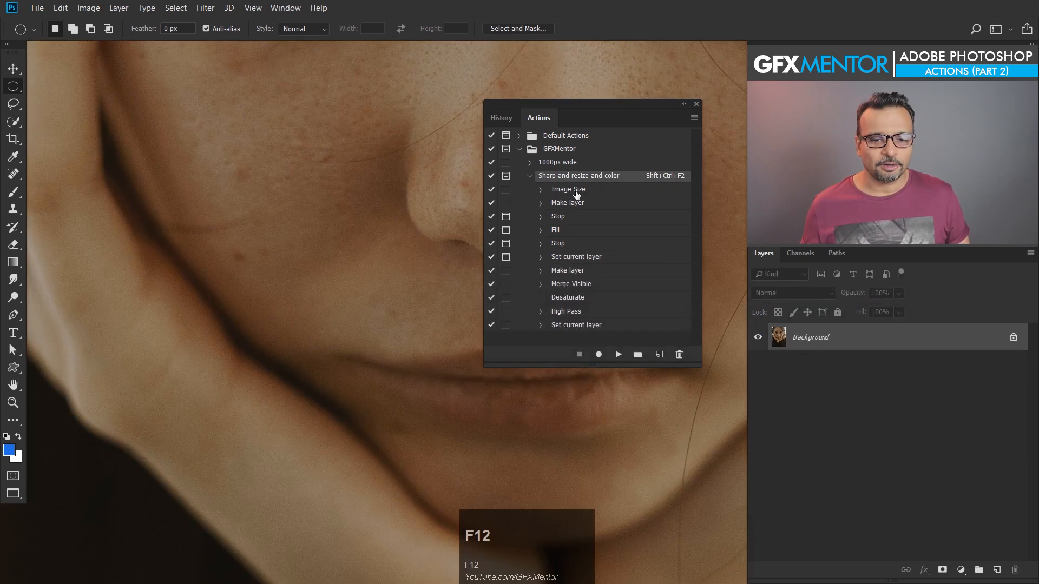
key(space)
drag(392, 178, 243, 347)
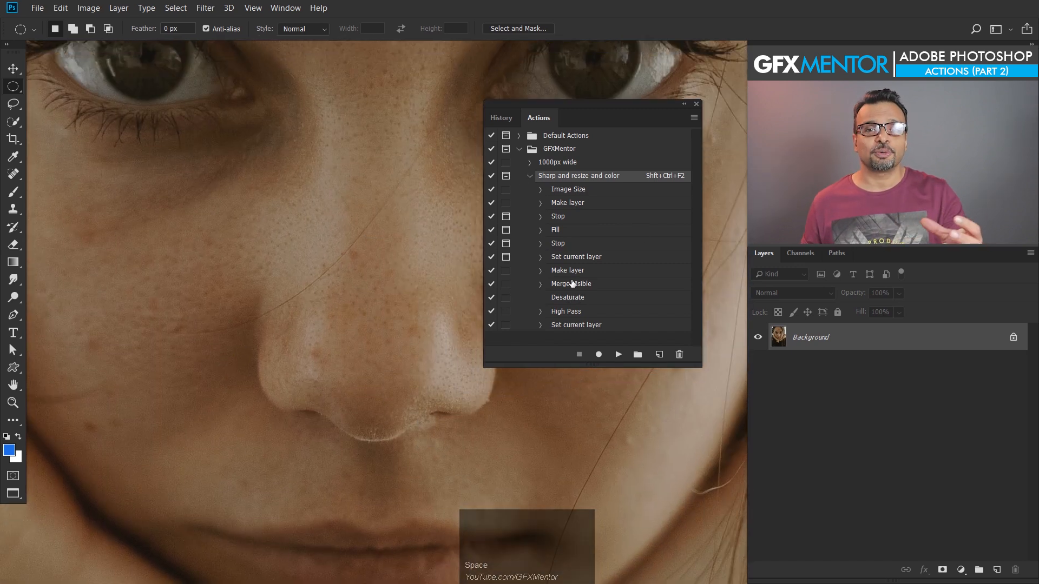
click(618, 355)
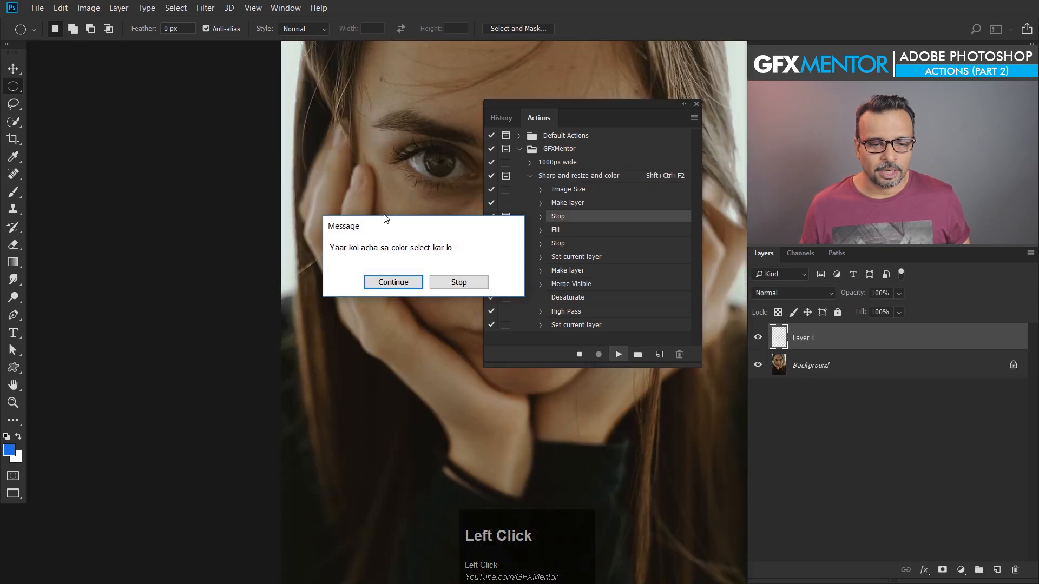
drag(393, 225, 369, 198)
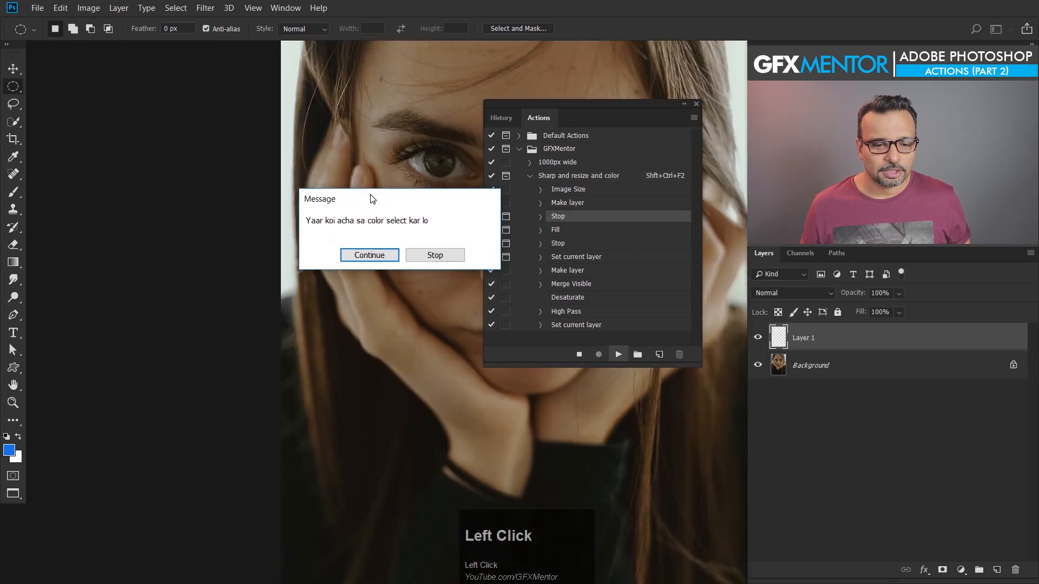
click(372, 255)
Fill the new layer with the custom orange colour ca4926 in the paused Fill dialog
click(328, 217)
click(322, 253)
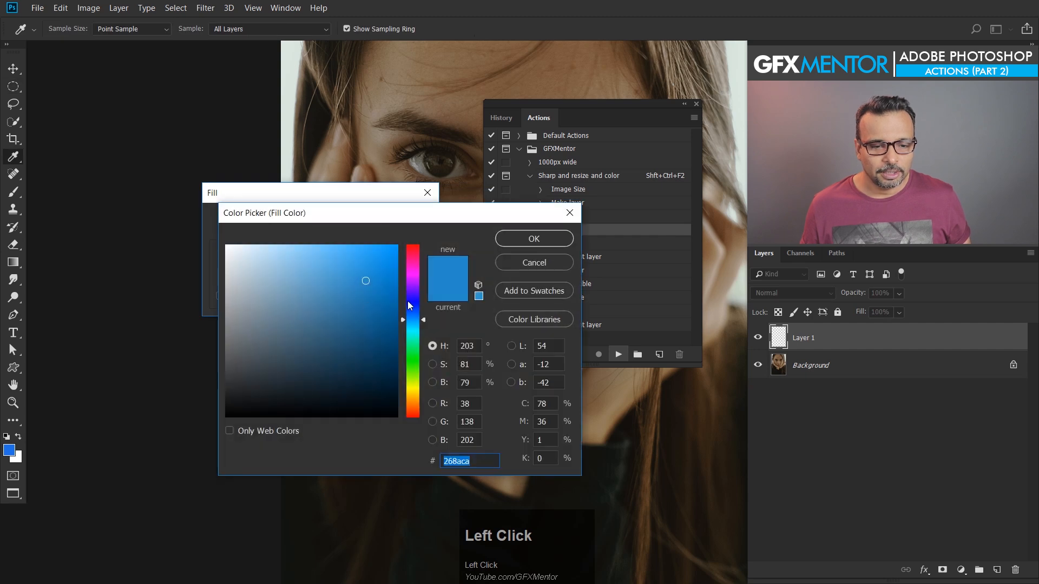
drag(407, 301, 407, 275)
drag(412, 347, 413, 415)
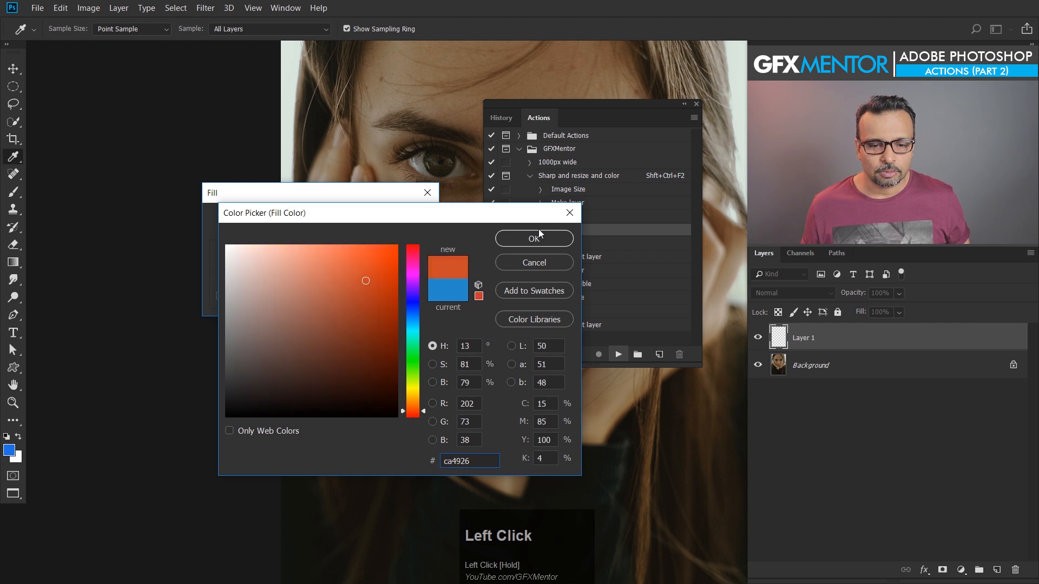
click(540, 236)
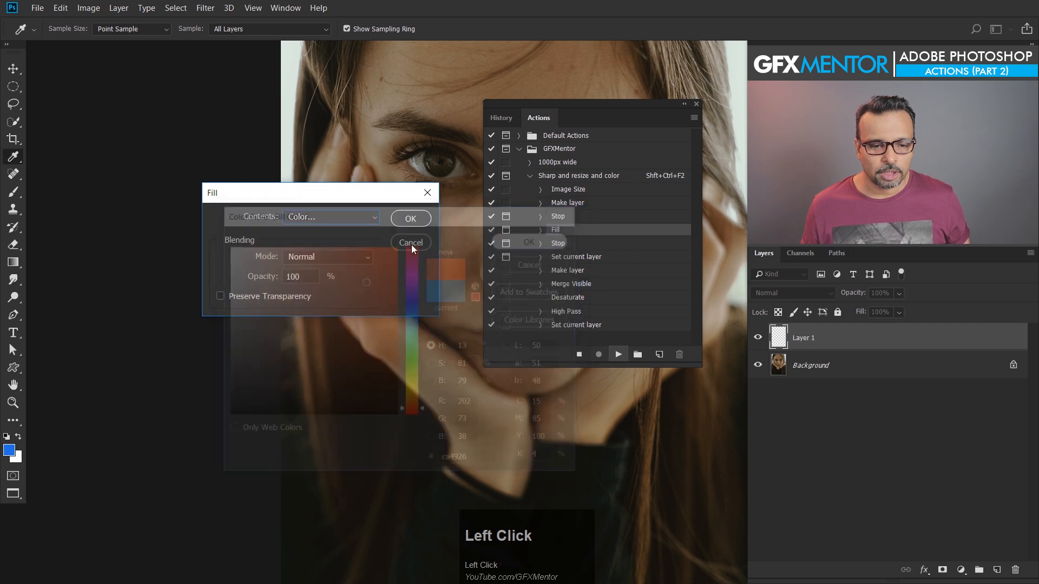
click(401, 219)
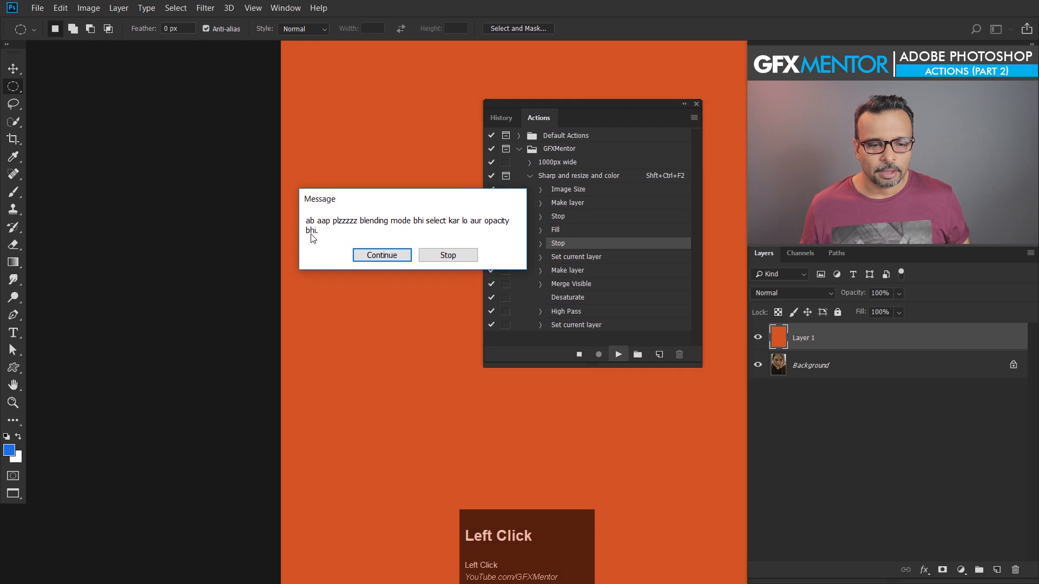
Continue past the blending message, change the orange layer's blend mode and lower its opacity, letting the action finish
click(393, 256)
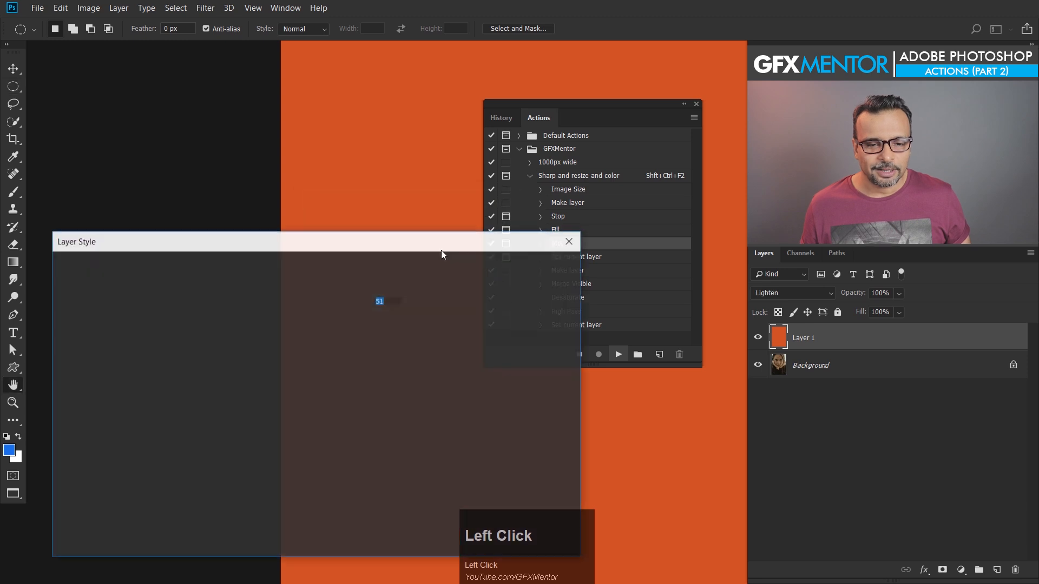
click(336, 278)
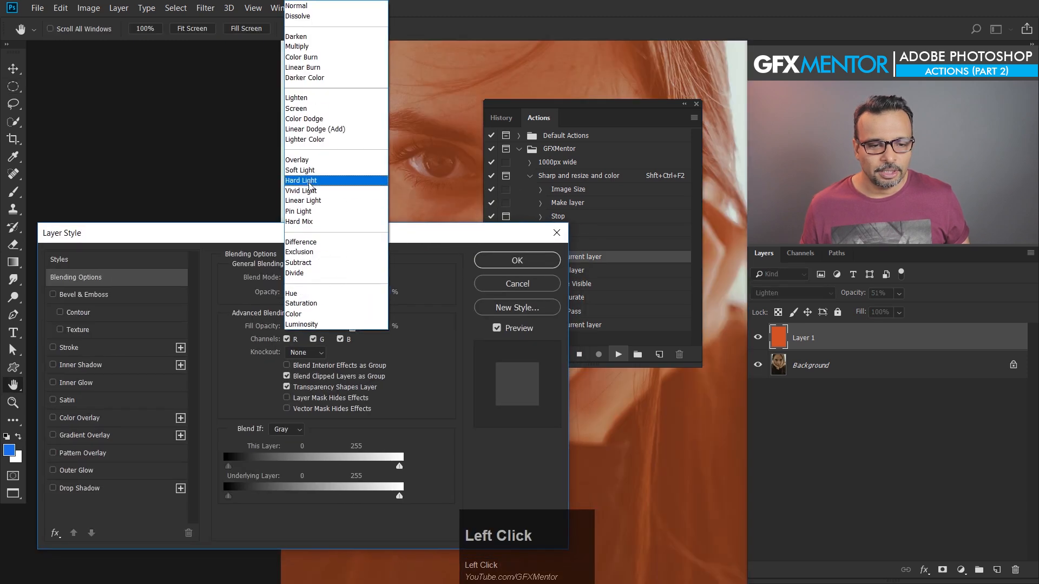
click(312, 165)
drag(321, 295, 306, 295)
click(521, 262)
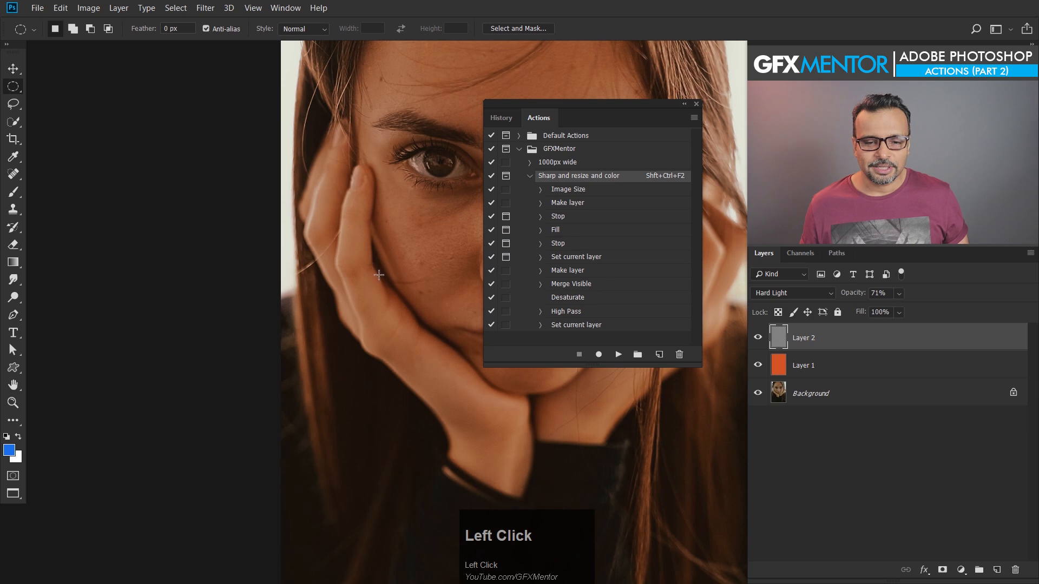
drag(434, 207, 211, 302)
drag(323, 172, 311, 211)
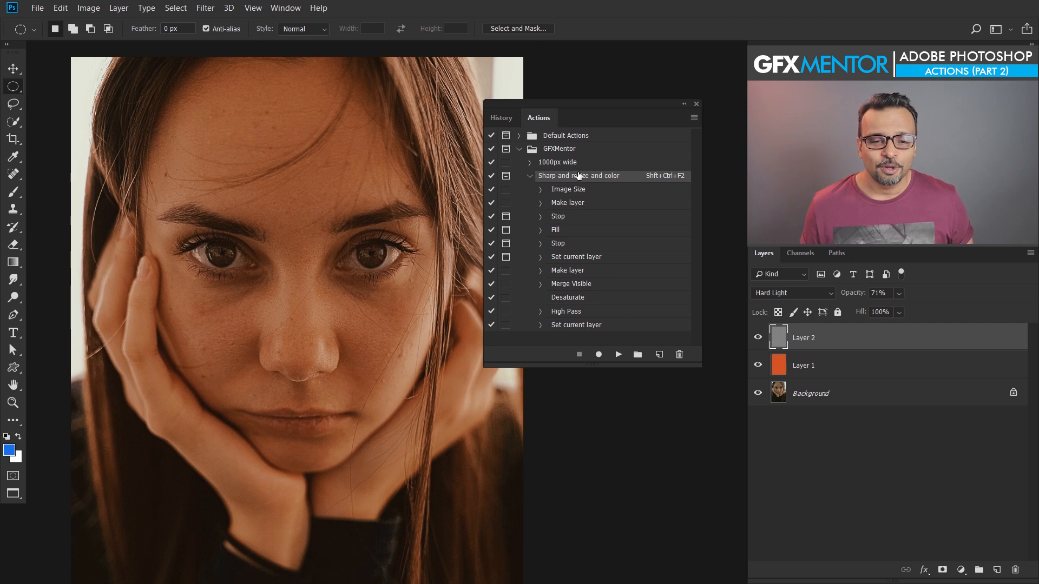
Duplicate the Sharp and resize and color action and expand the copy's steps
click(529, 176)
drag(591, 182, 659, 358)
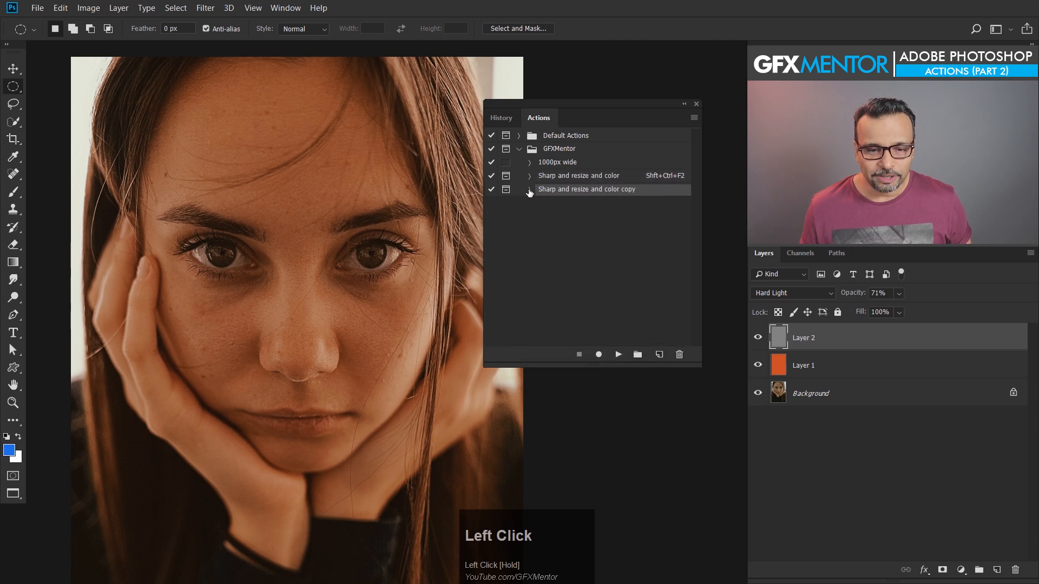
click(529, 190)
Delete both Stop steps from the copied action and turn off all of its dialog pauses
click(574, 234)
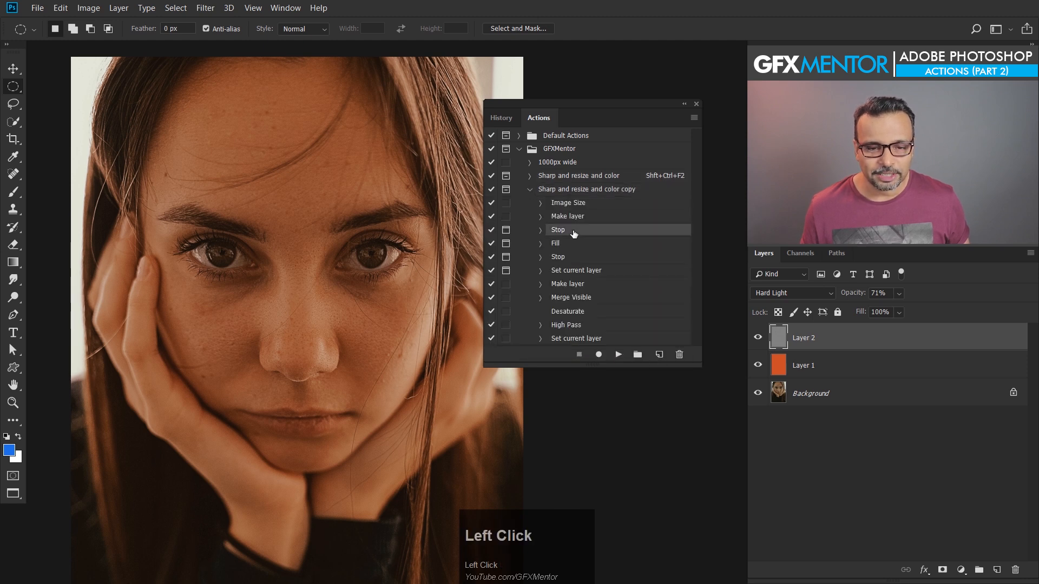
click(680, 355)
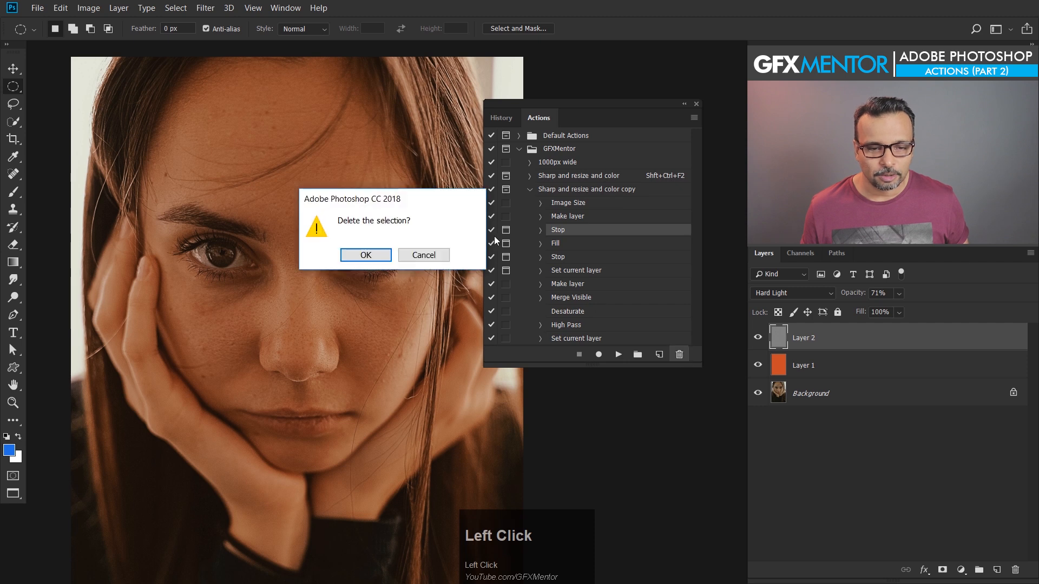
click(367, 254)
click(589, 246)
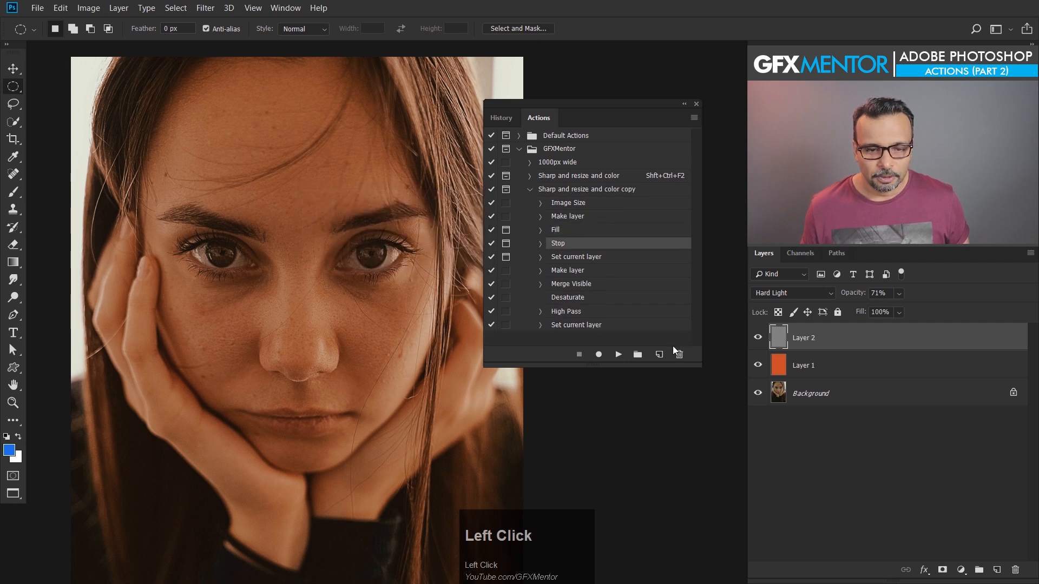
click(678, 355)
click(366, 255)
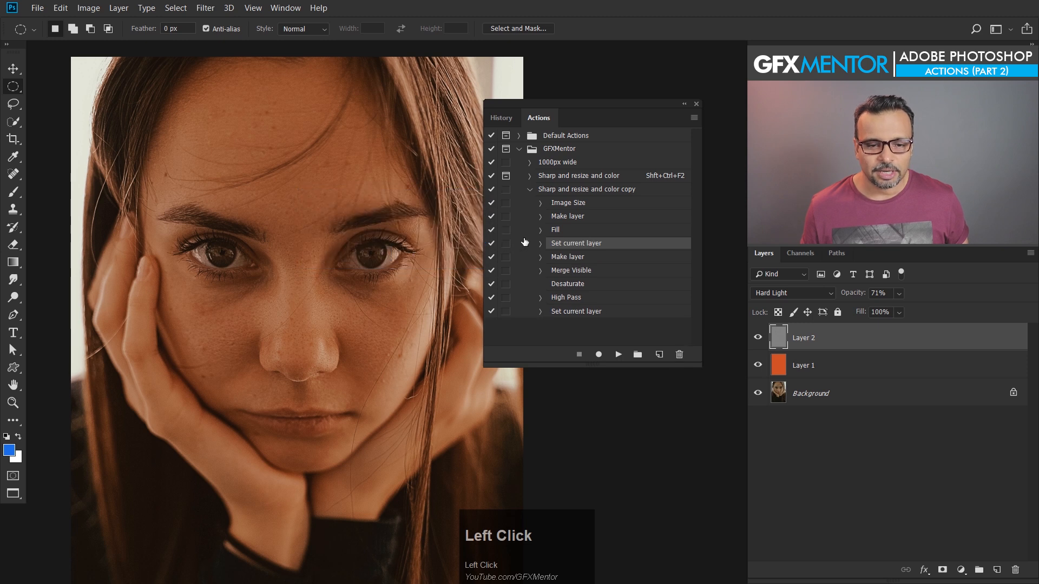
Revert the image and play the Sharp and resize and color copy action without interruption
click(567, 190)
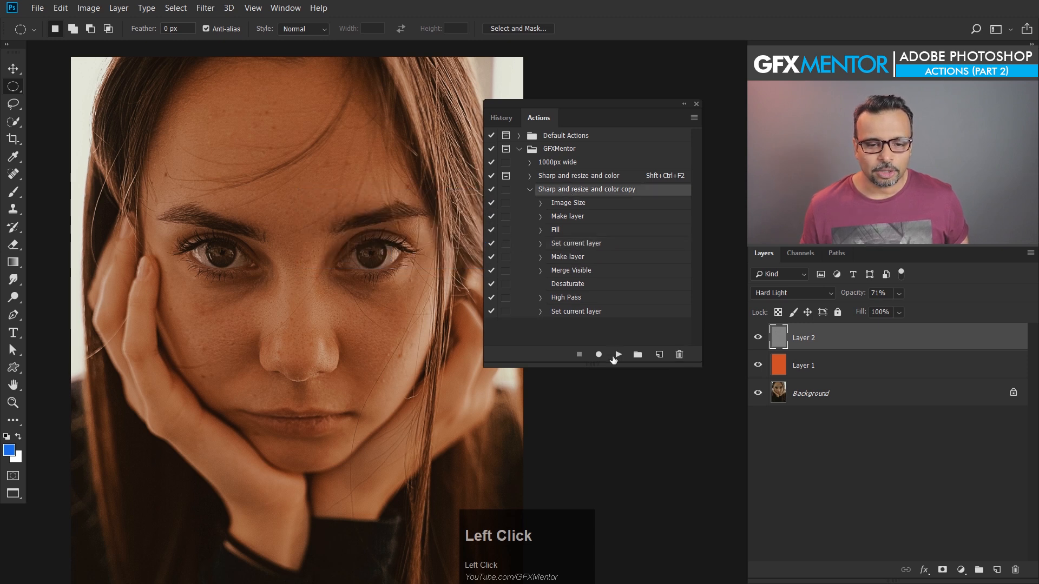
key(F12)
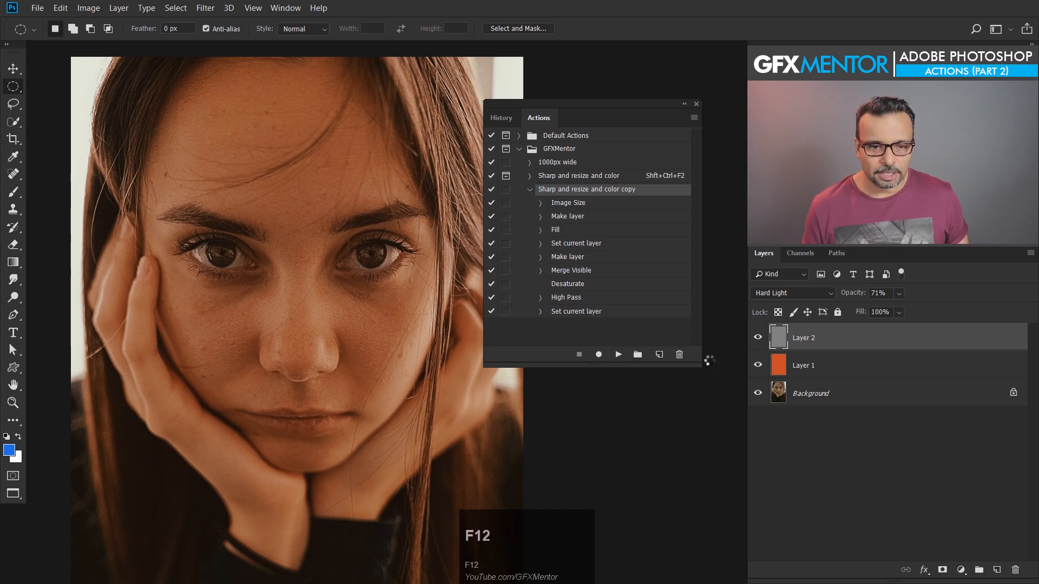
drag(479, 107, 383, 144)
drag(451, 101, 439, 215)
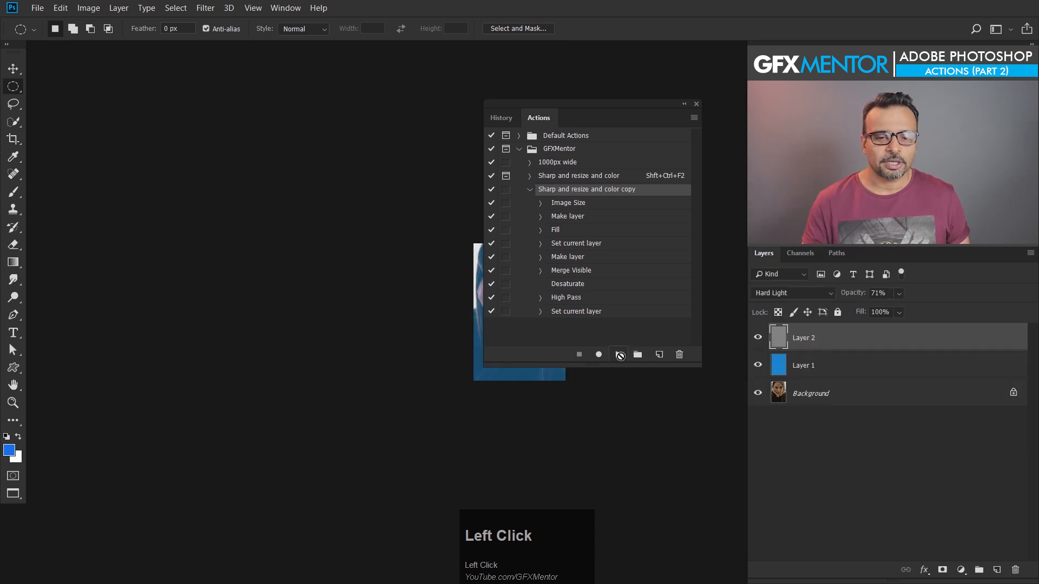
key(space)
drag(578, 332, 388, 282)
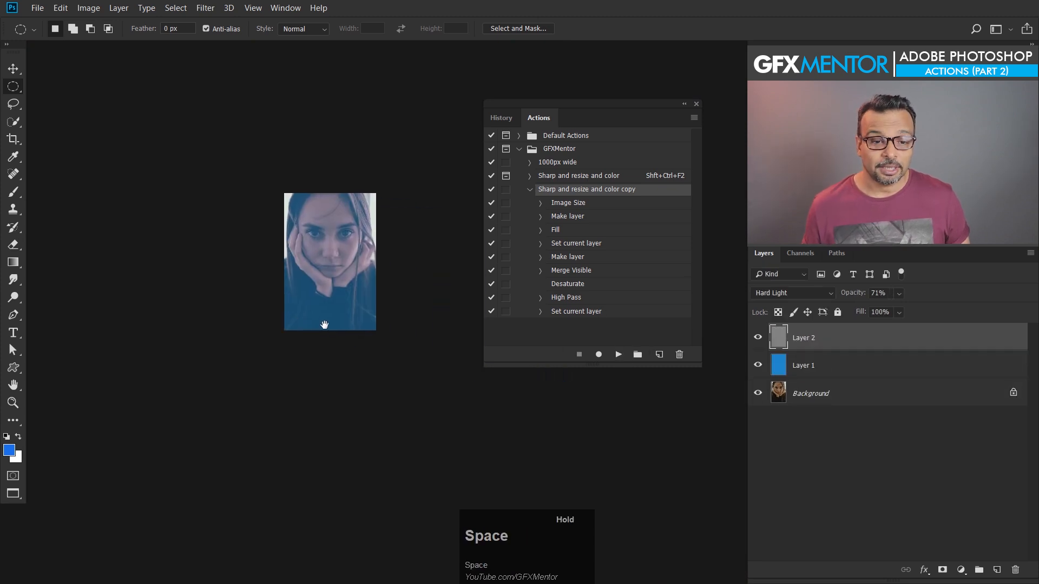
drag(342, 214, 404, 260)
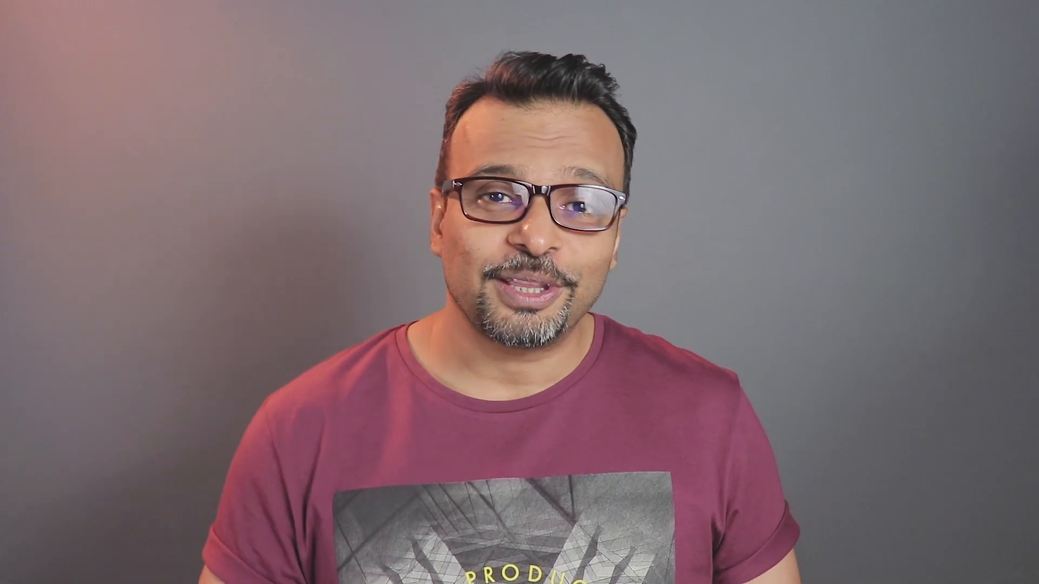